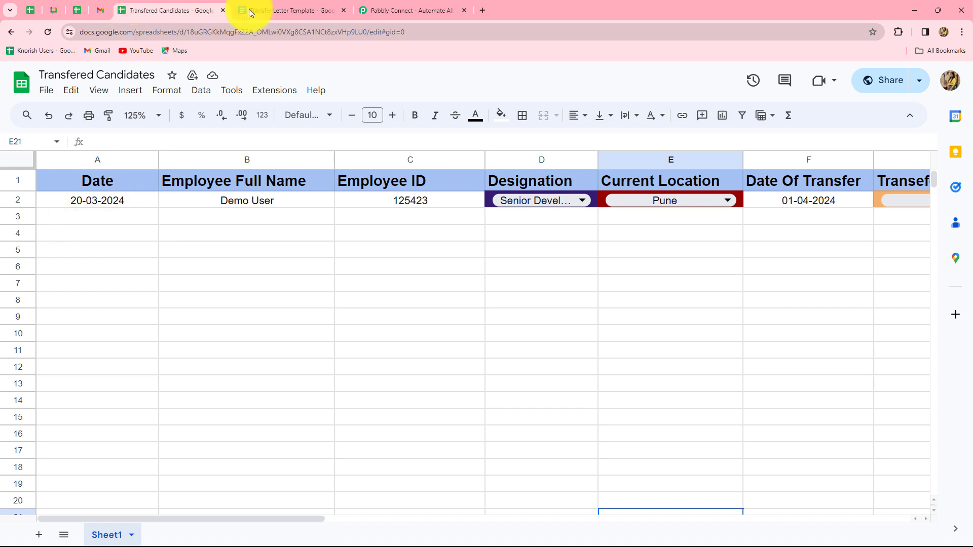
# Step: Review the placeholders in the Transfer Letter Template document, and return to the Transfered Candidates spreadsheet
pyautogui.click(284, 11)
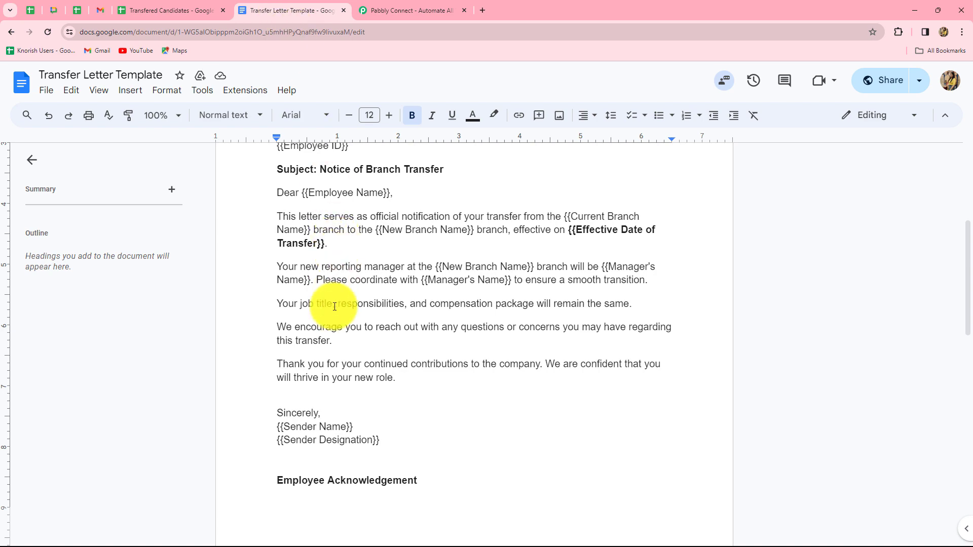
pyautogui.scroll(5, 514, 445)
pyautogui.scroll(-3, 514, 443)
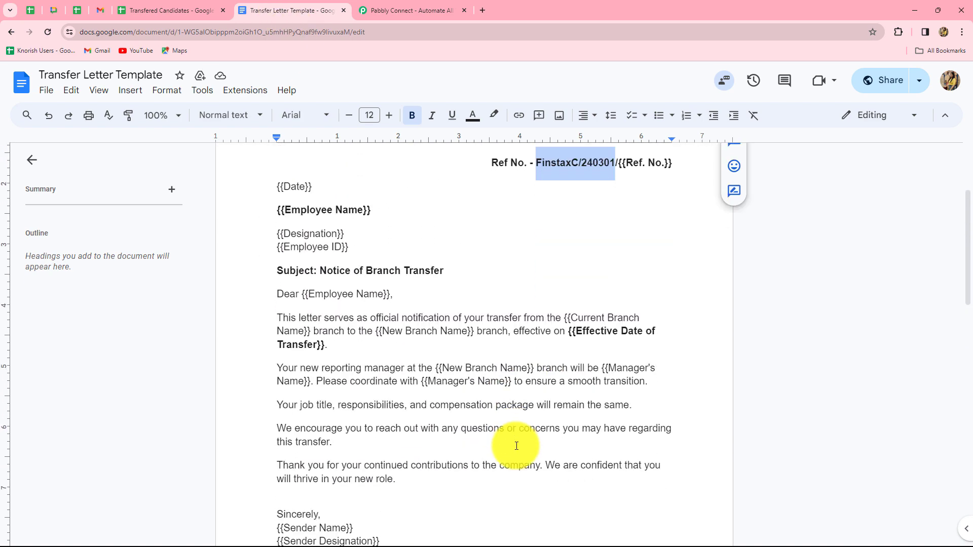
pyautogui.click(193, 13)
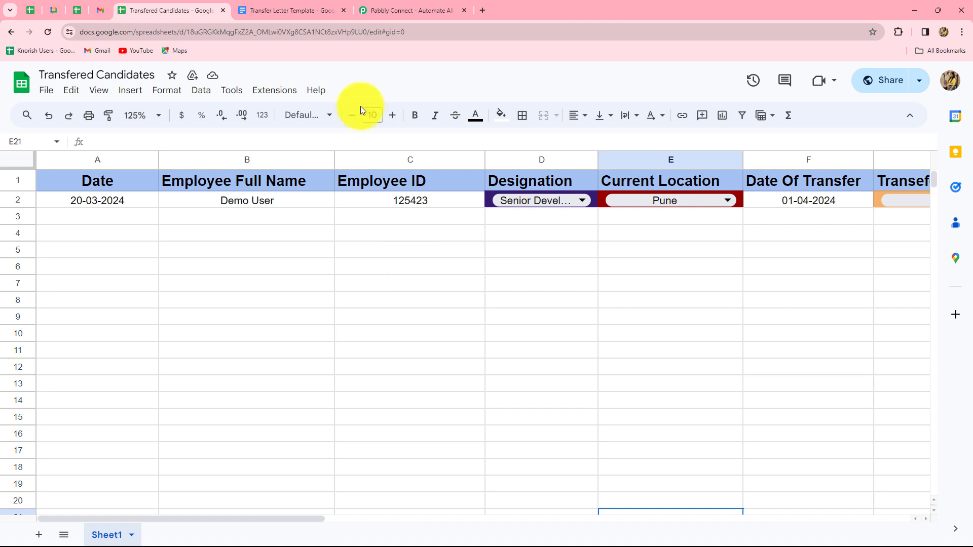
# Step: Switch to the Pabbly website, sign in, and open Pabbly Connect from the list of Pabbly apps
pyautogui.click(398, 7)
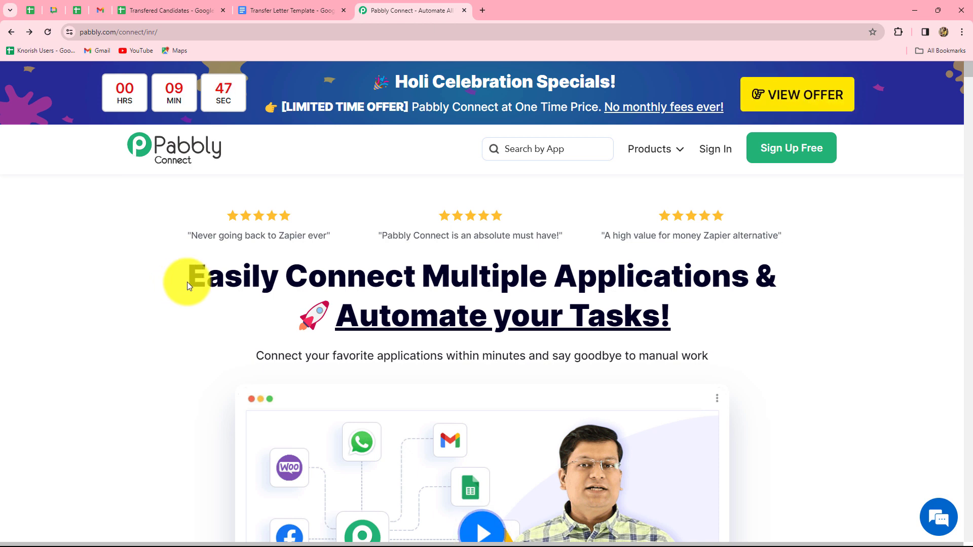
pyautogui.click(715, 154)
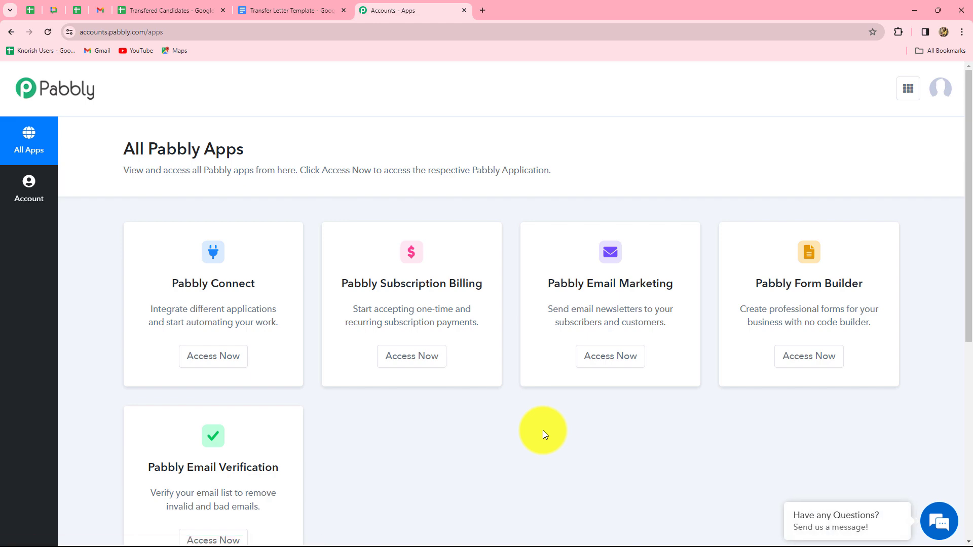
pyautogui.scroll(-3, 543, 430)
pyautogui.scroll(2, 543, 430)
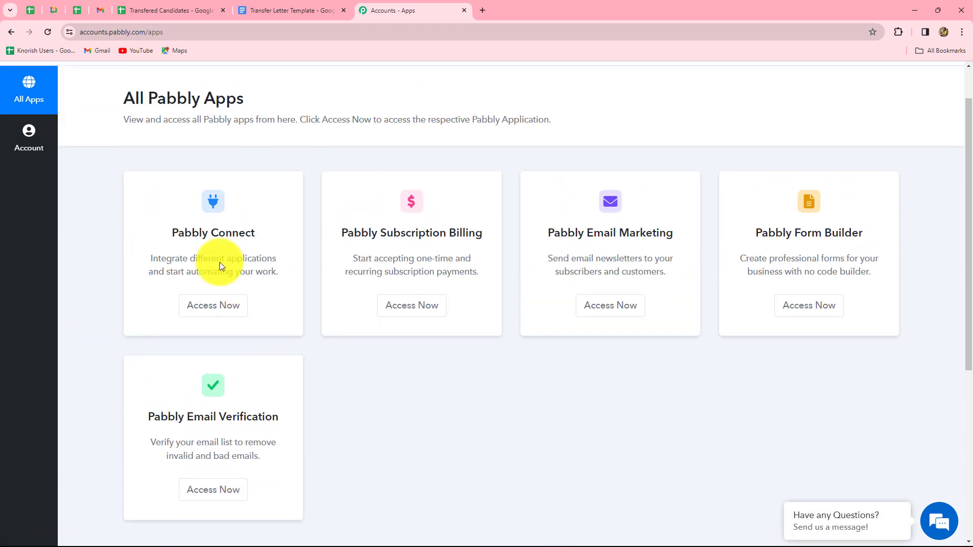
pyautogui.moveTo(177, 232); pyautogui.dragTo(269, 233)
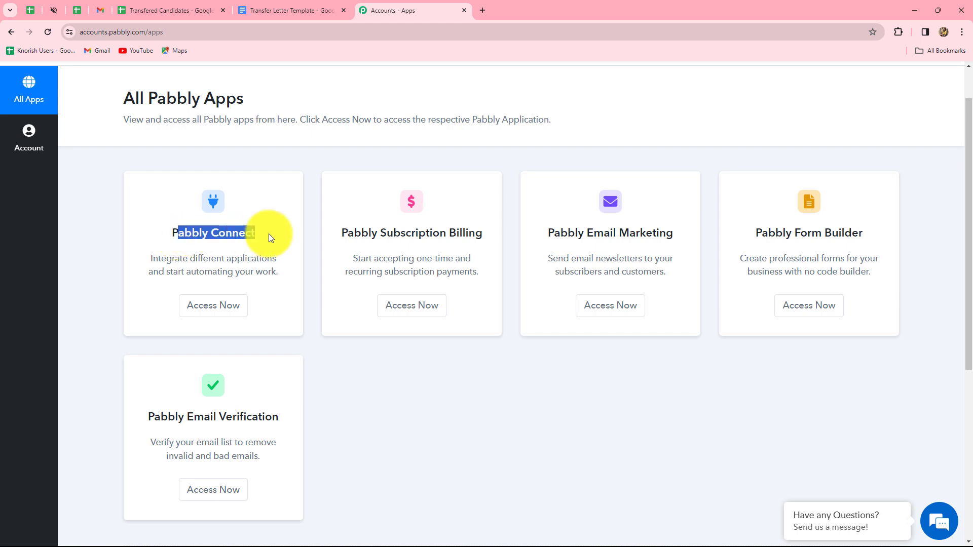
pyautogui.click(234, 306)
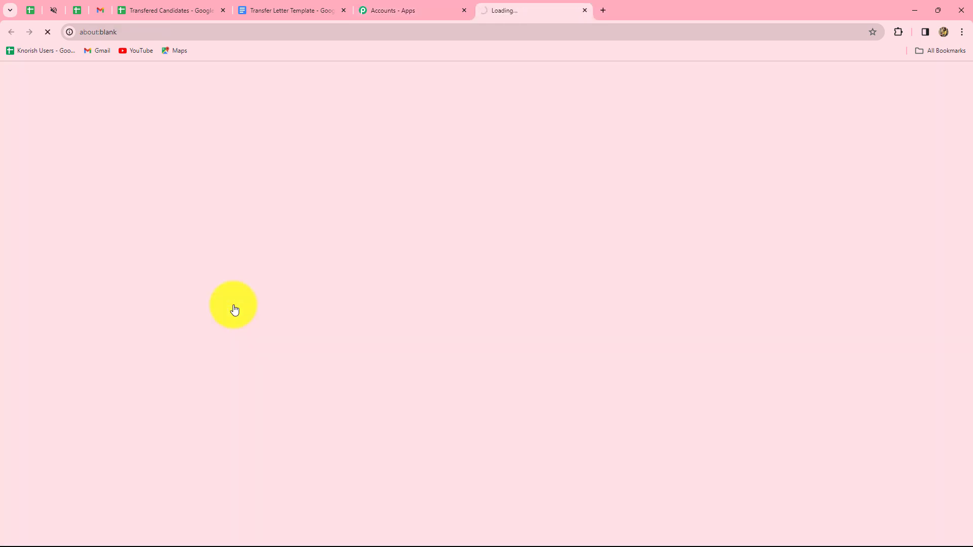
# Step: Create a workflow named "Create & Send Transfer Letter using Google Sheets, Google Docs & Gmail" in the Automations for HRM folder
pyautogui.scroll(-3, 562, 404)
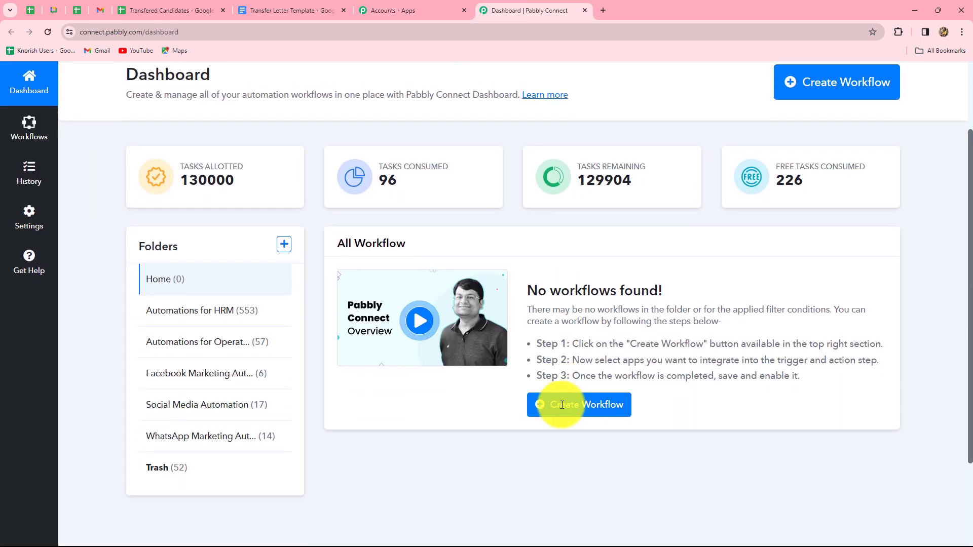
pyautogui.scroll(3, 562, 404)
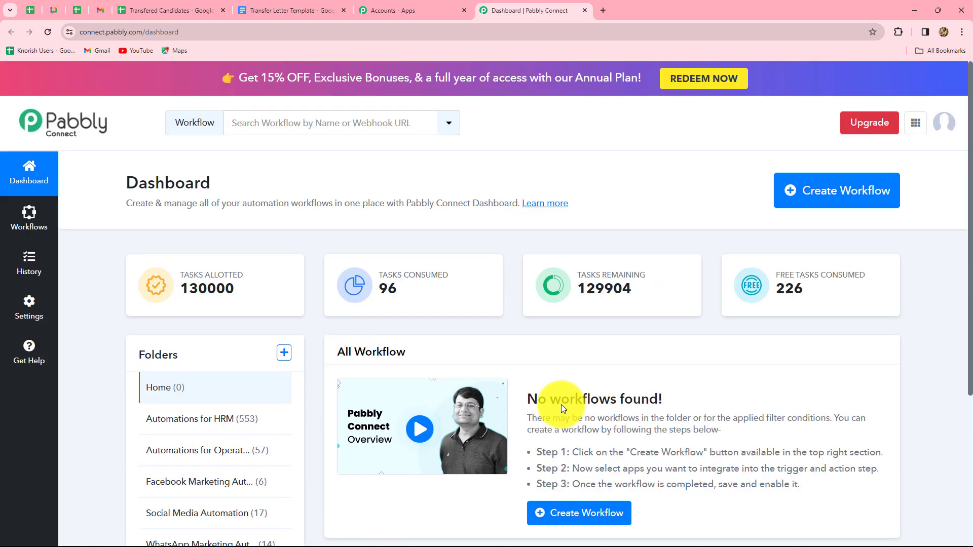
pyautogui.scroll(-1, 560, 405)
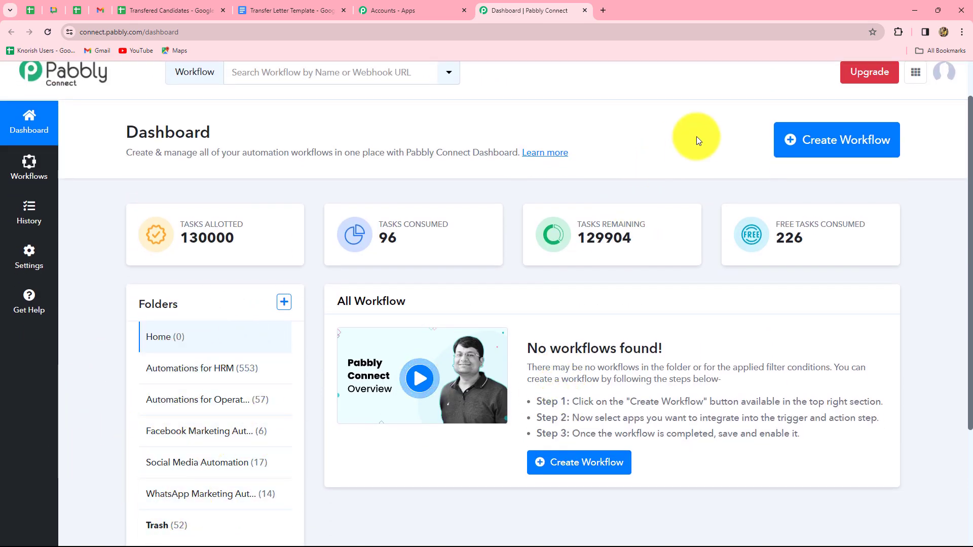
pyautogui.click(852, 150)
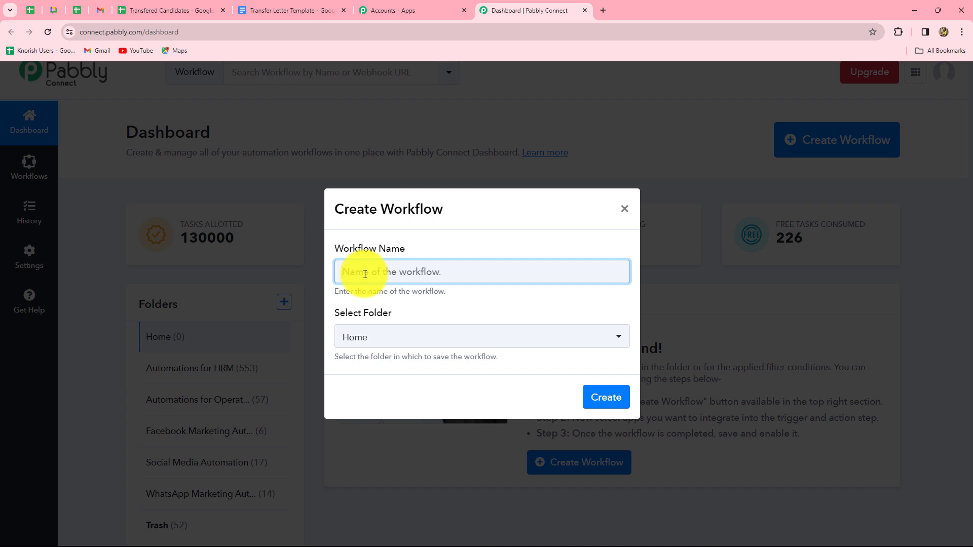
pyautogui.write('Send Transfer Letter using Google Sheets, Google Docs & Gmail')
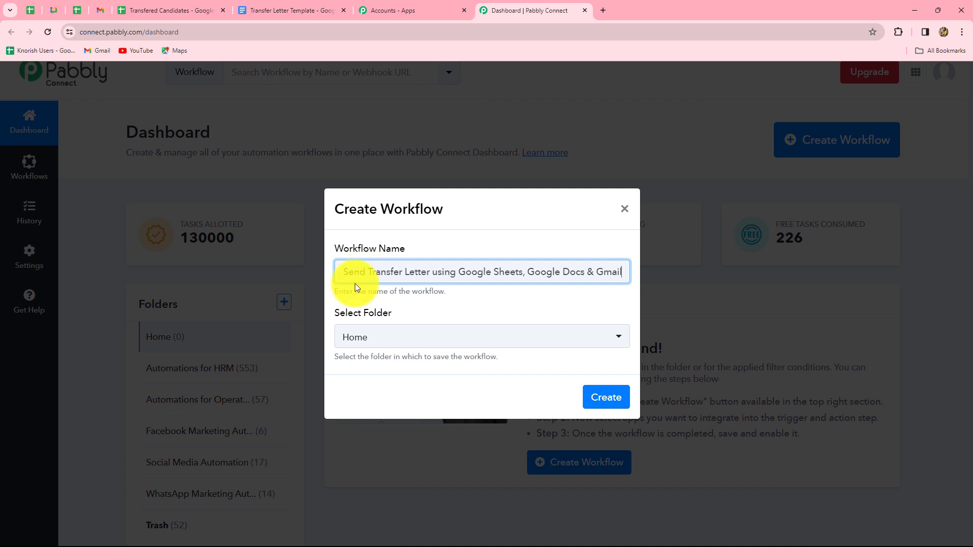
pyautogui.click(372, 338)
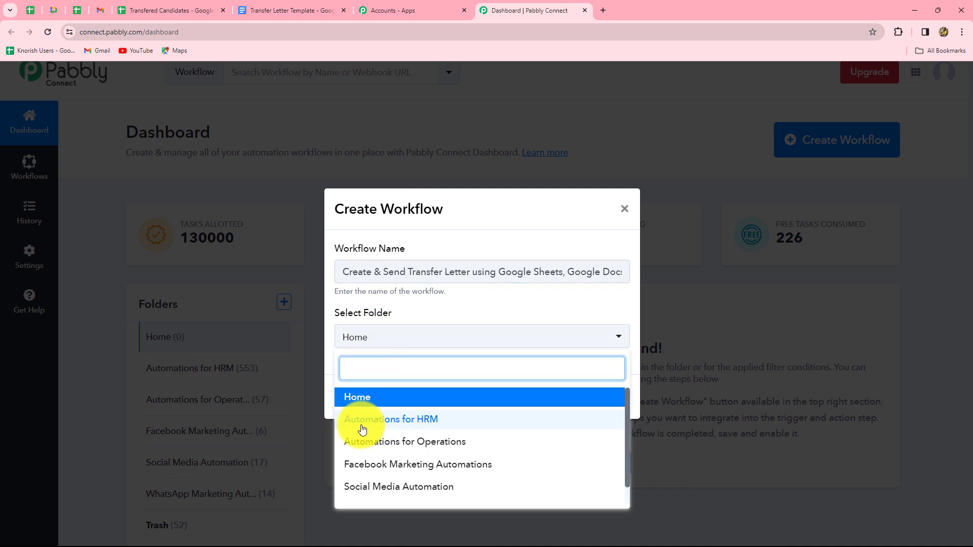
pyautogui.click(416, 423)
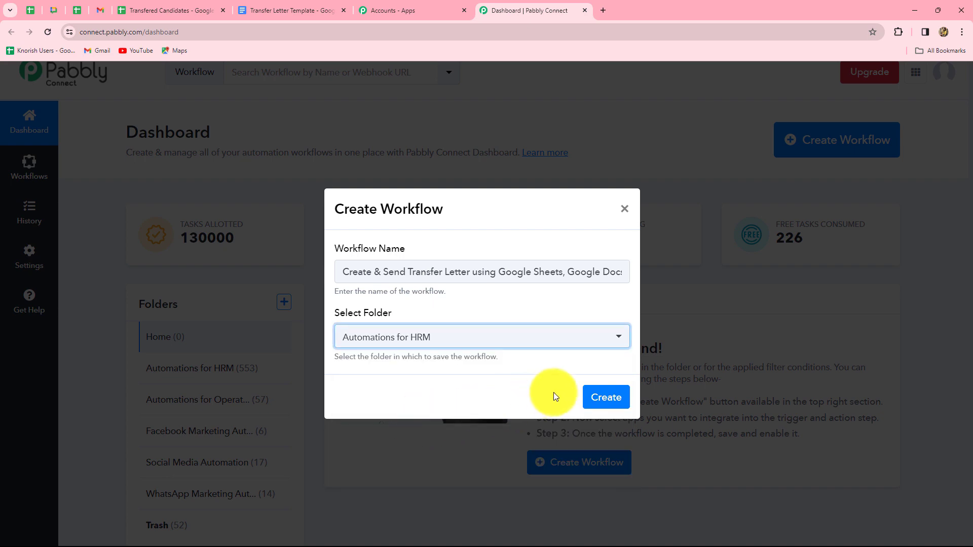
pyautogui.click(604, 399)
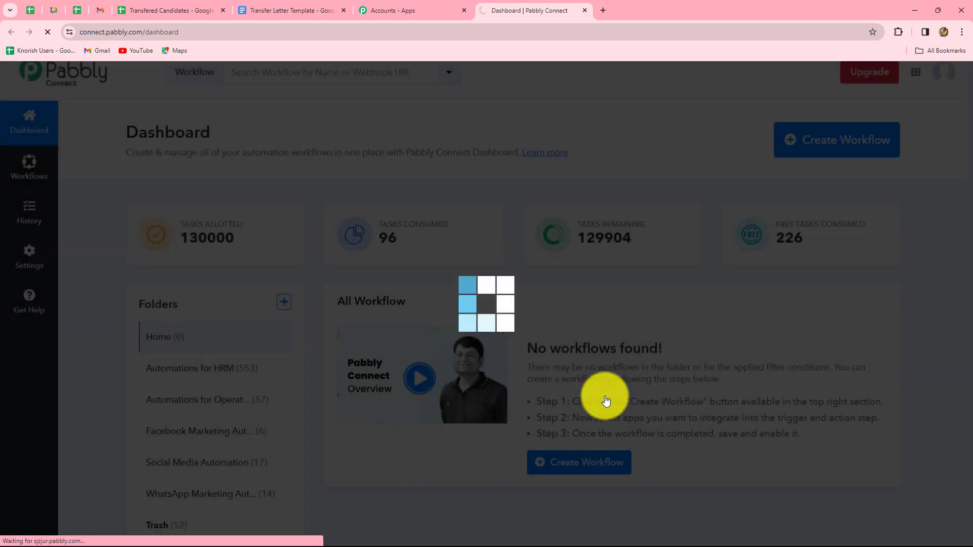
pyautogui.scroll(-2, 175, 385)
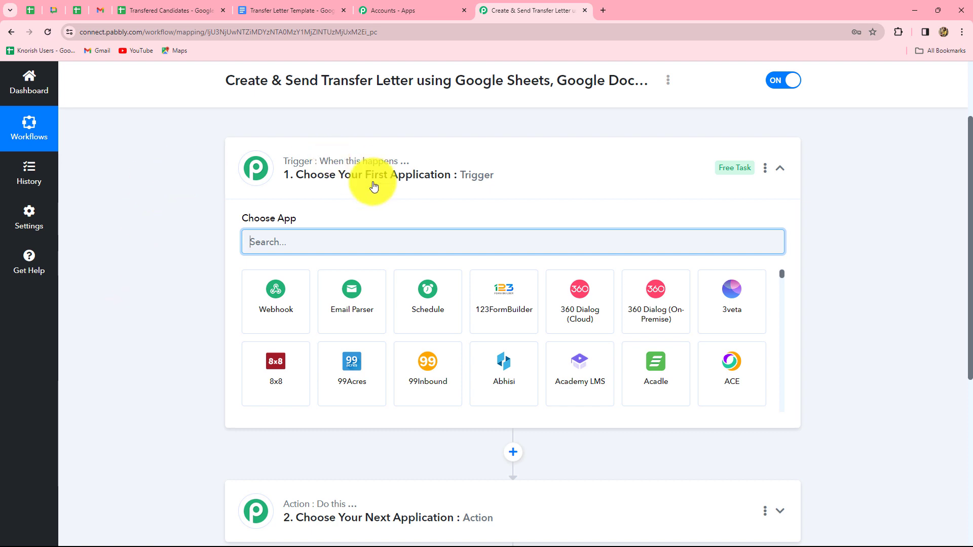
pyautogui.moveTo(328, 162)
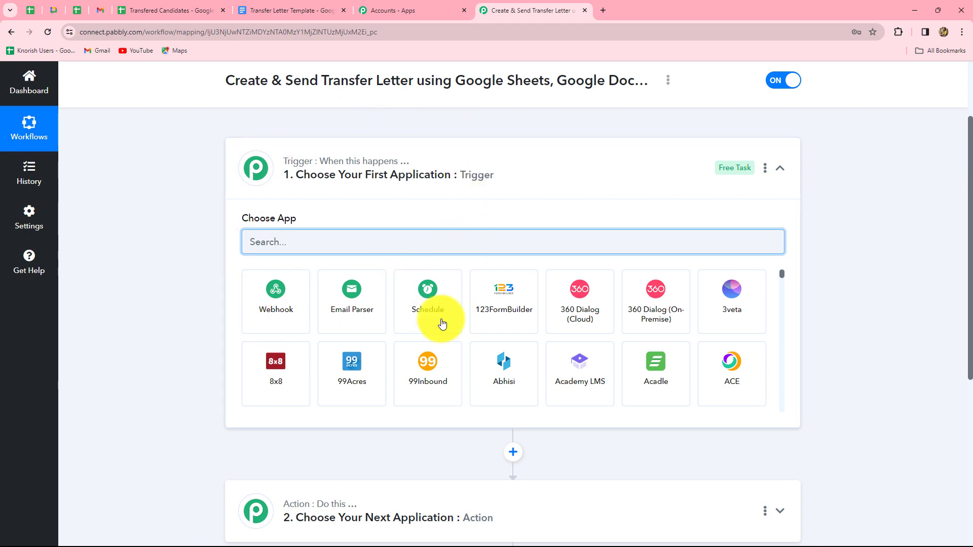
pyautogui.scroll(-3, 185, 369)
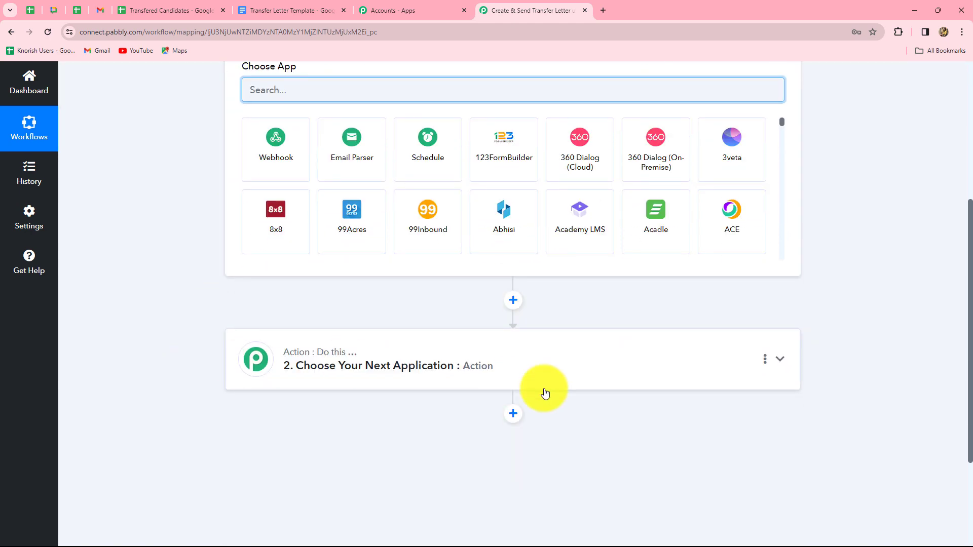
pyautogui.scroll(3, 537, 398)
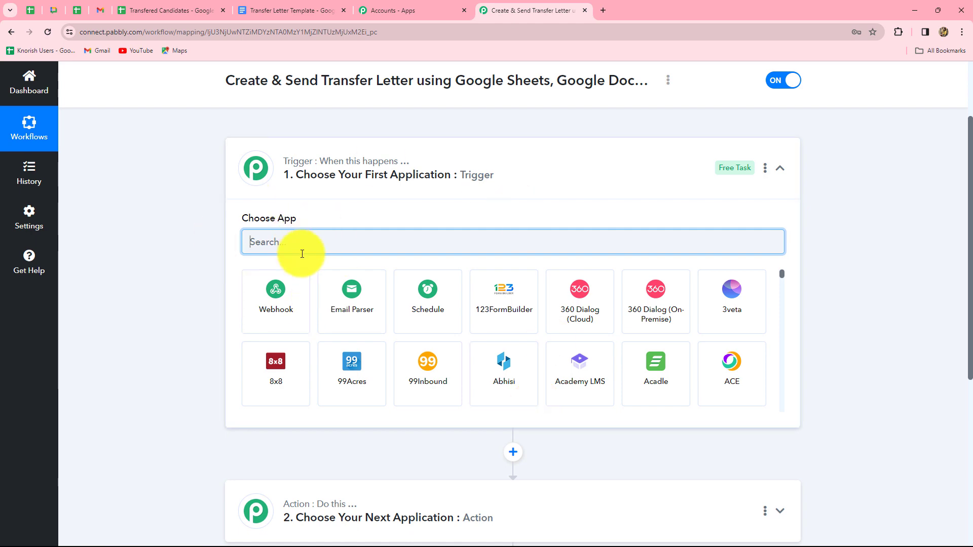
pyautogui.scroll(-5, 302, 253)
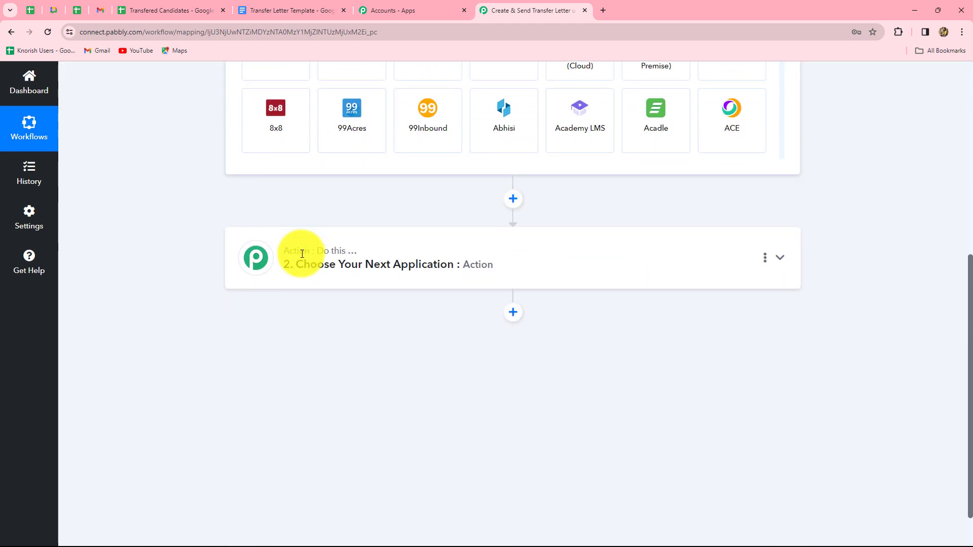
pyautogui.scroll(4, 302, 354)
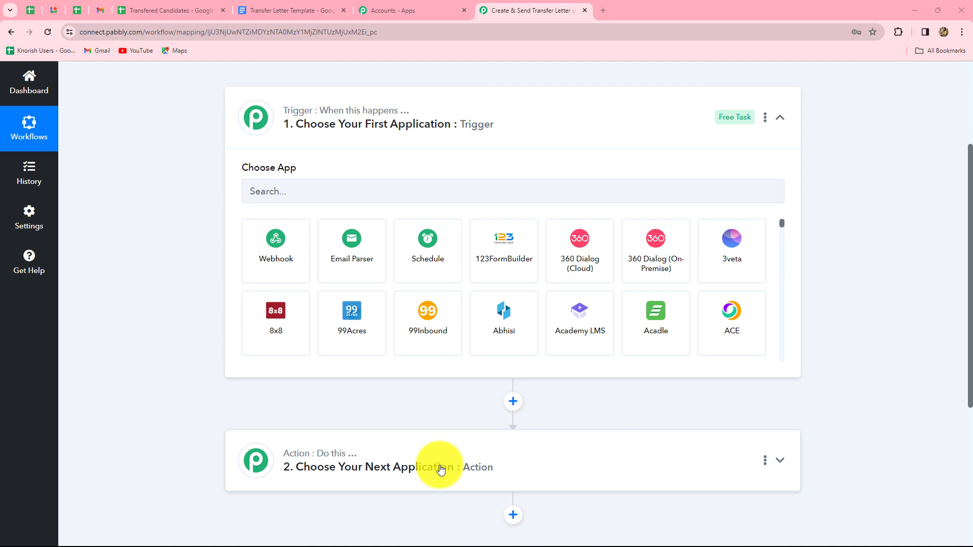
# Step: Set the workflow's trigger app to Google Sheets with the event New or Updated Spreadsheet Row
pyautogui.click(265, 198)
pyautogui.click(143, 11)
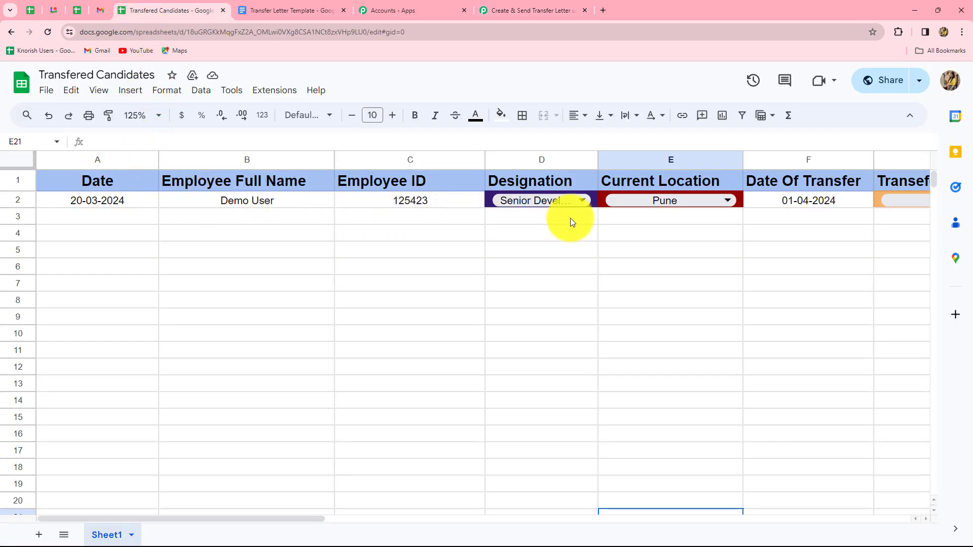
pyautogui.click(500, 9)
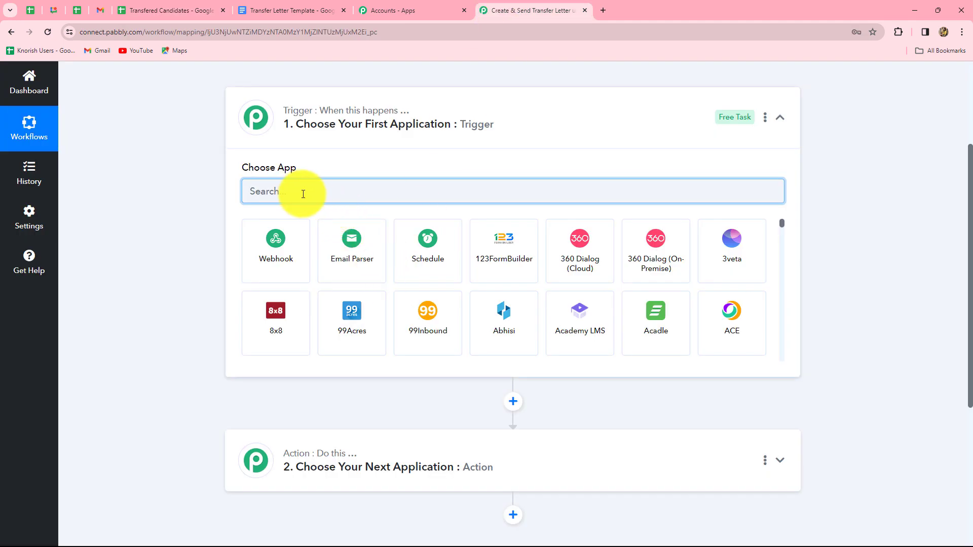
pyautogui.write('Goog')
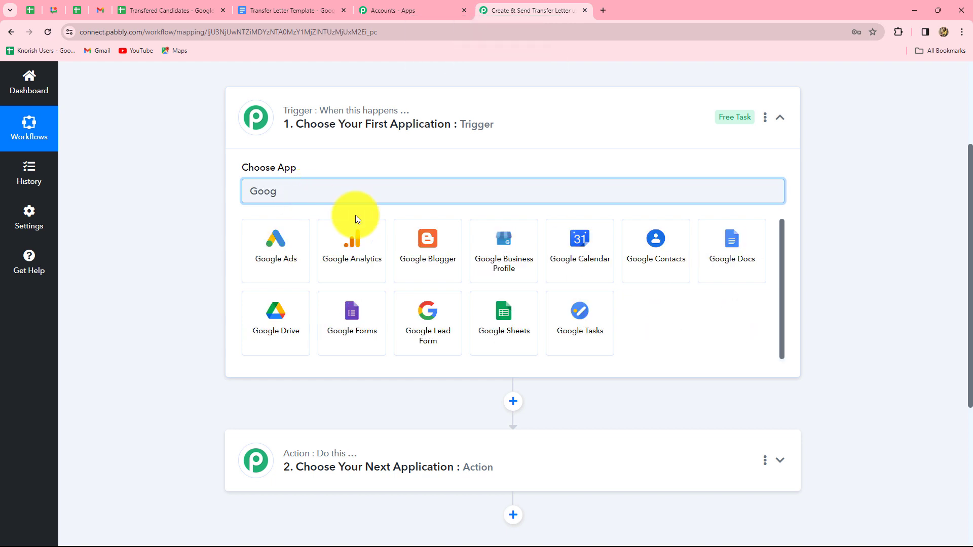
pyautogui.click(505, 322)
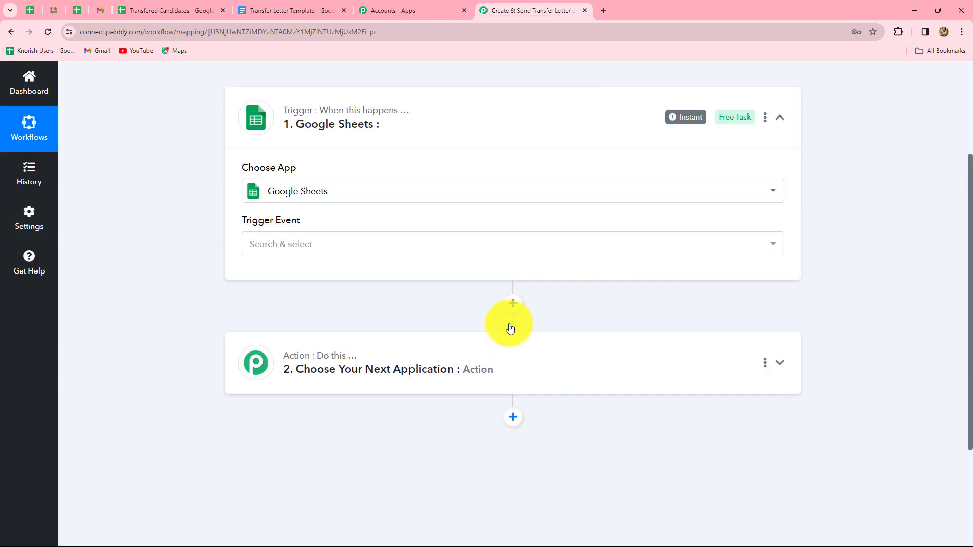
pyautogui.click(286, 245)
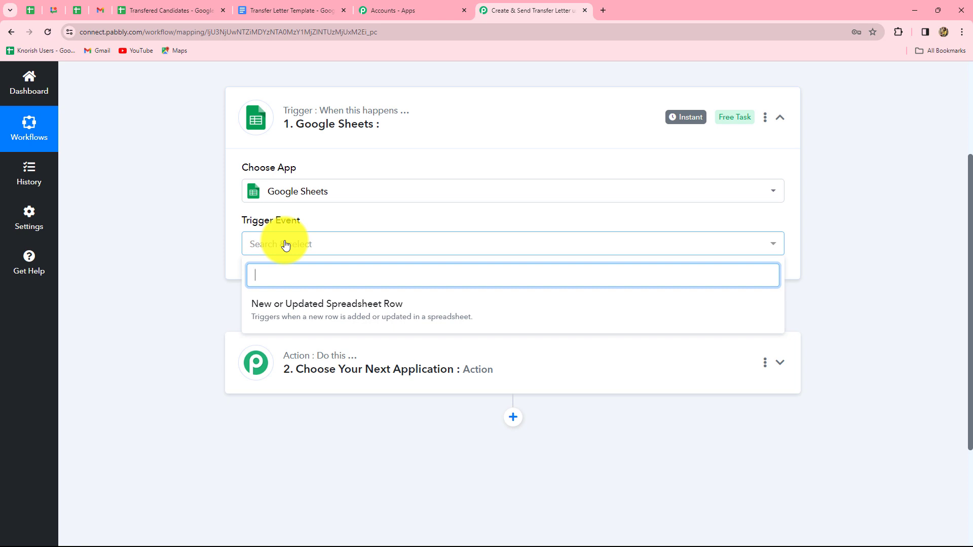
pyautogui.click(342, 316)
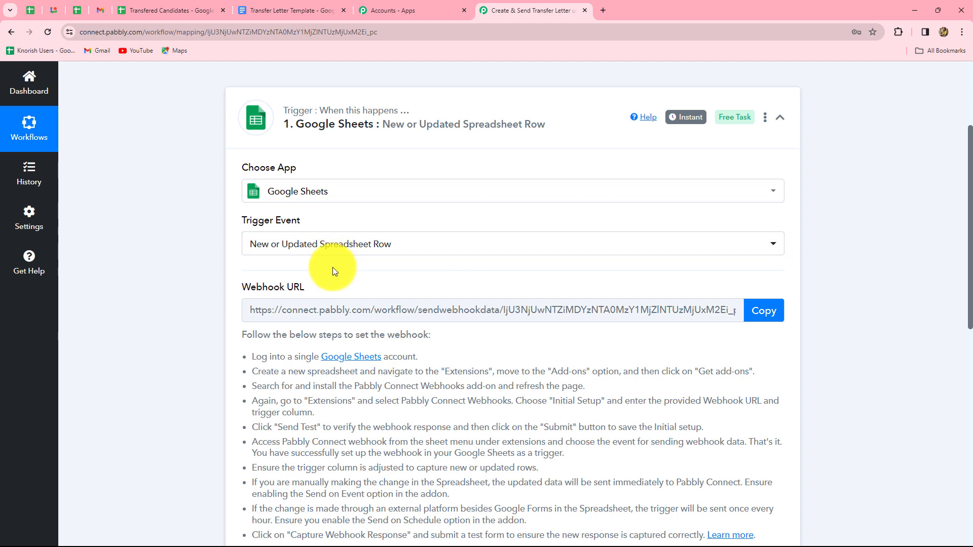
# Step: Review the webhook setup instructions for the Google Sheets trigger
pyautogui.scroll(-3, 333, 267)
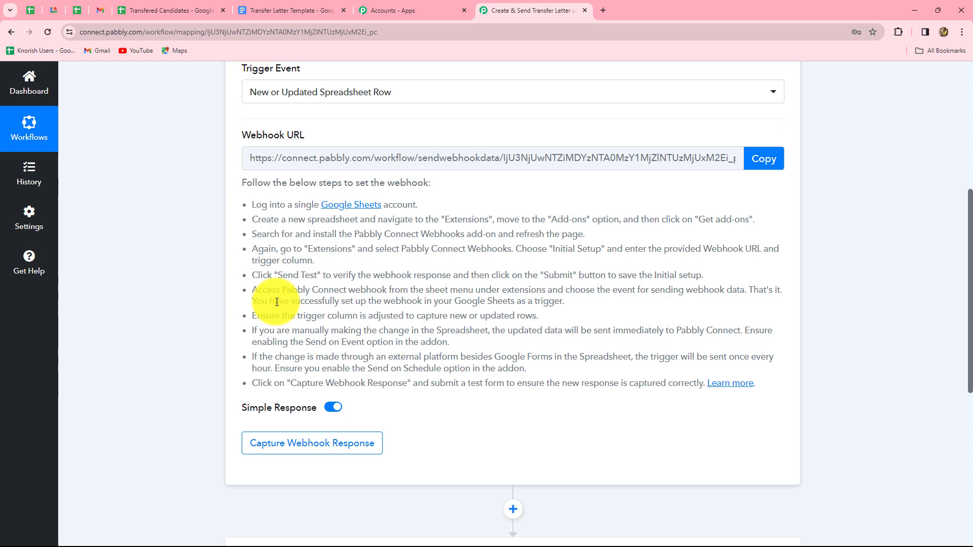
pyautogui.moveTo(253, 206); pyautogui.dragTo(642, 394)
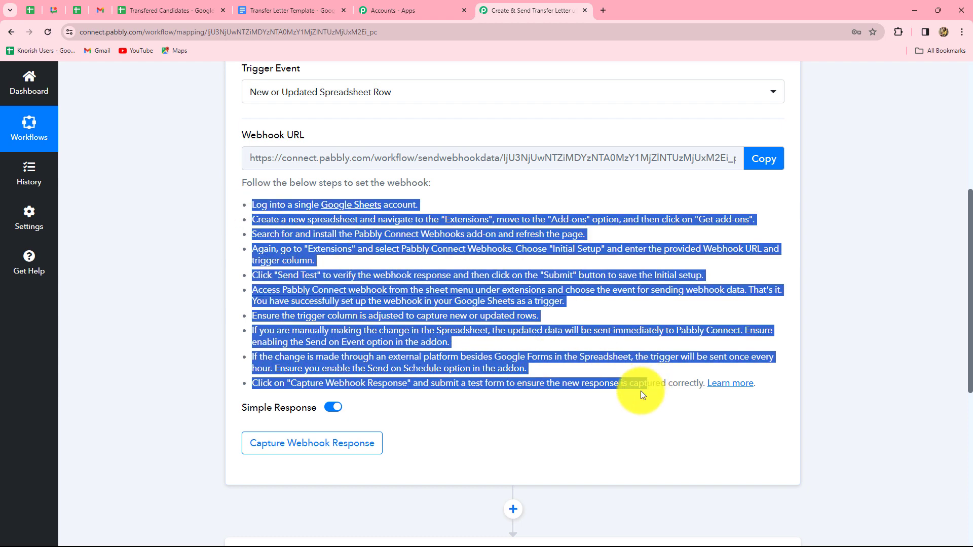
pyautogui.click(639, 394)
pyautogui.moveTo(255, 206); pyautogui.dragTo(750, 374)
pyautogui.click(704, 424)
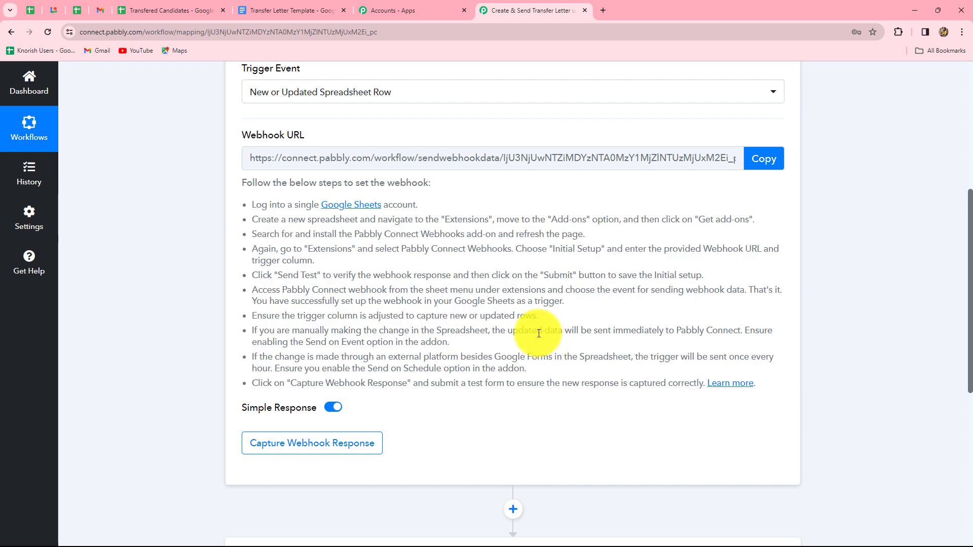
# Step: Copy the Google Sheets trigger's webhook URL, and return to the Transfered Candidates spreadsheet to view its further columns
pyautogui.scroll(3, 380, 281)
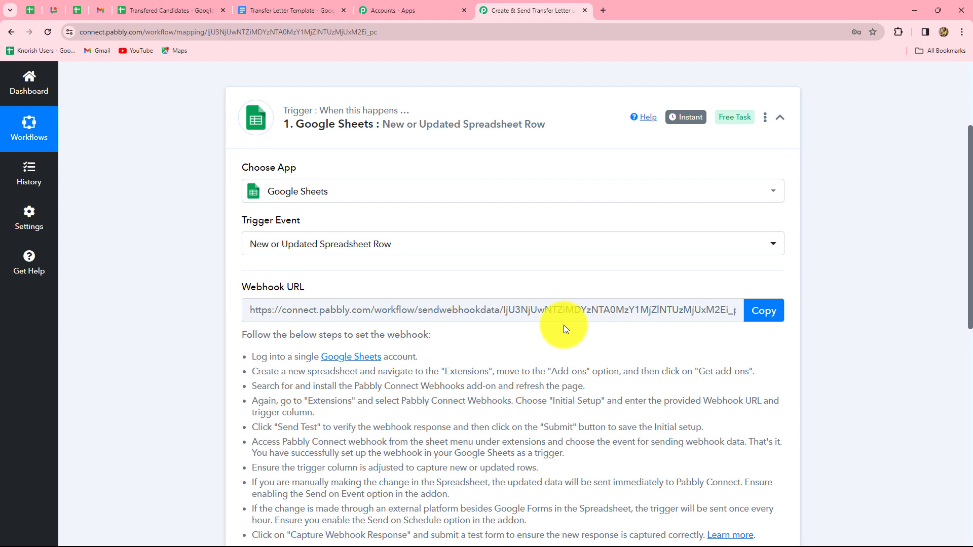
pyautogui.click(763, 312)
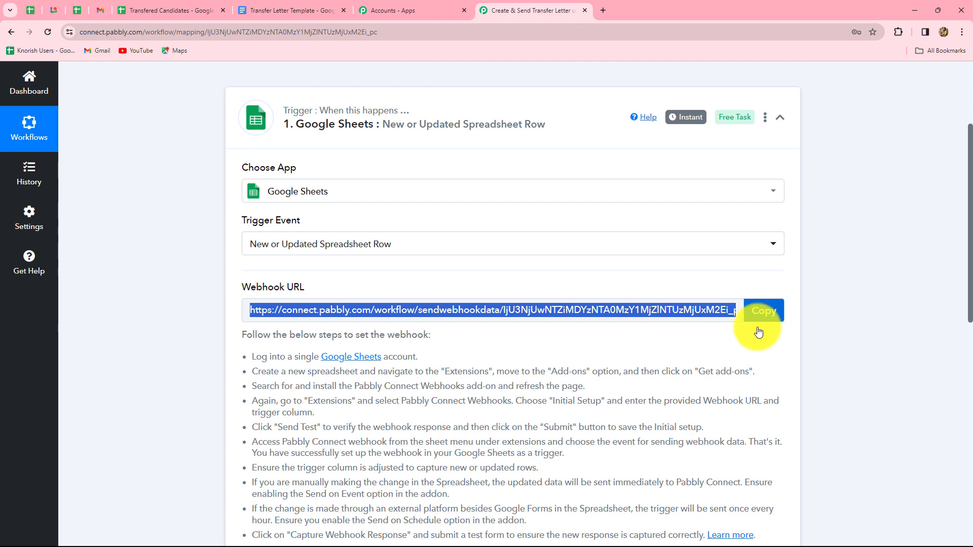
pyautogui.click(158, 9)
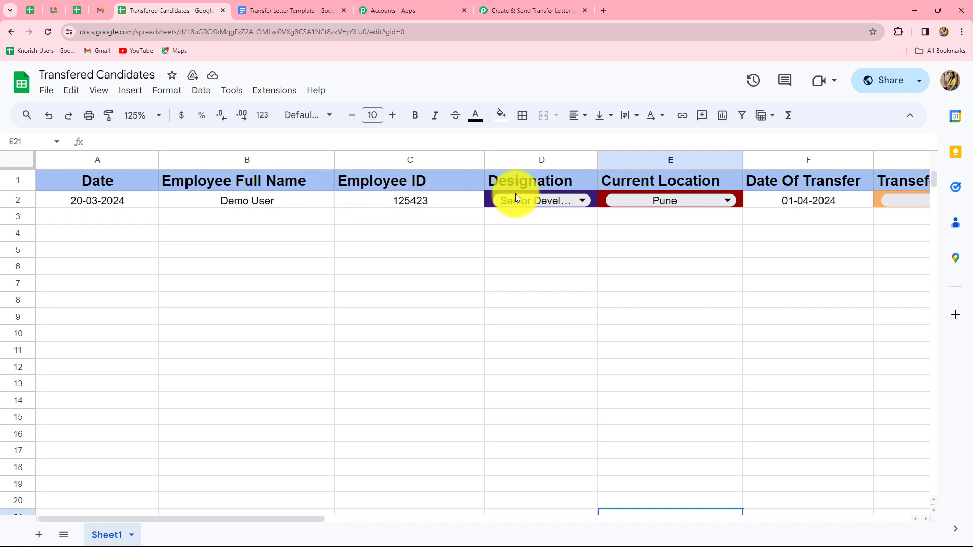
pyautogui.moveTo(261, 518); pyautogui.dragTo(359, 534)
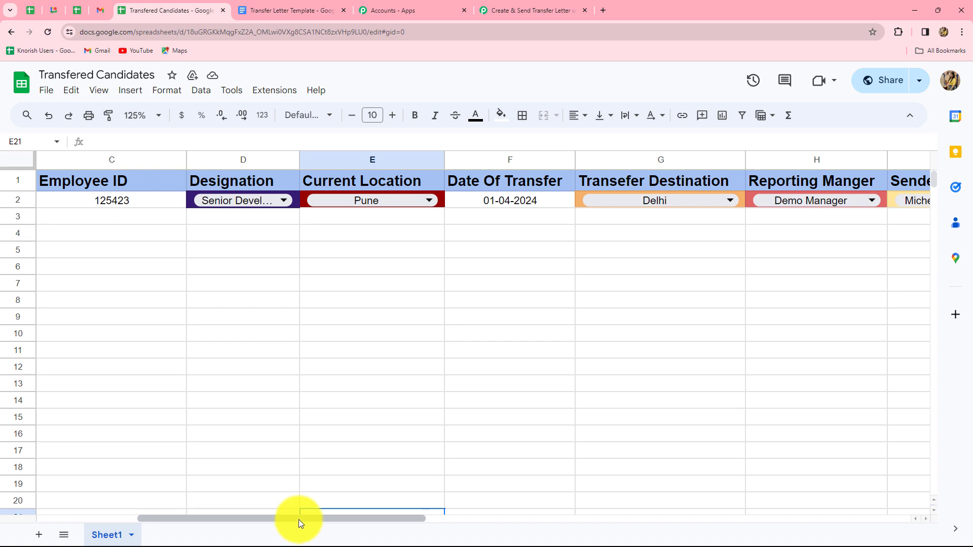
# Step: Review the Transfered Candidates columns from Date through Status, including the options offered for the Status value in row 2
pyautogui.moveTo(299, 517); pyautogui.dragTo(453, 538)
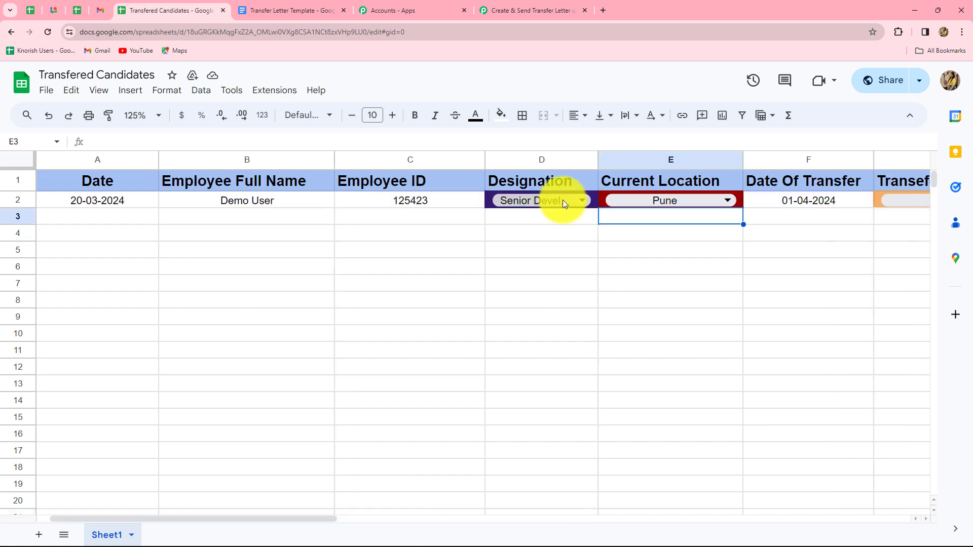
pyautogui.click(562, 199)
pyautogui.click(459, 272)
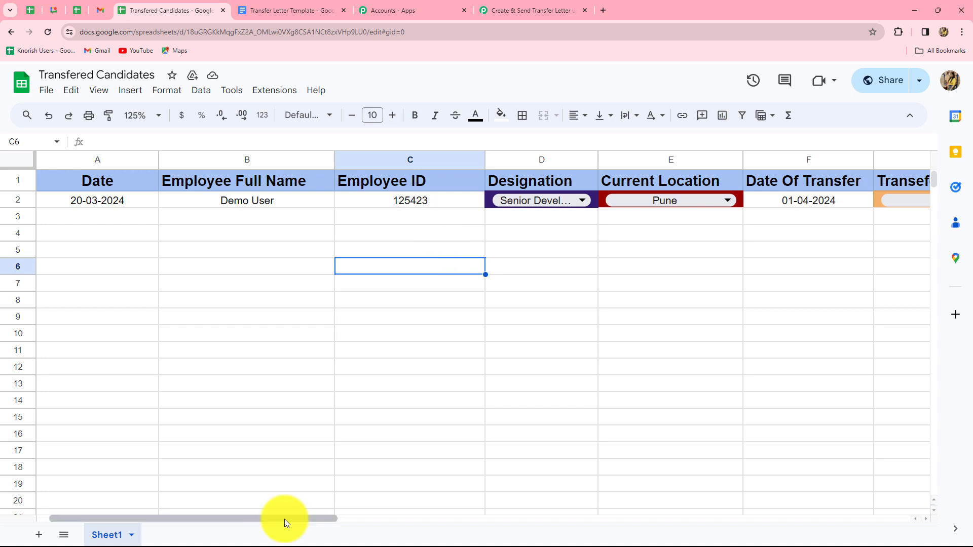
pyautogui.moveTo(284, 519); pyautogui.dragTo(427, 545)
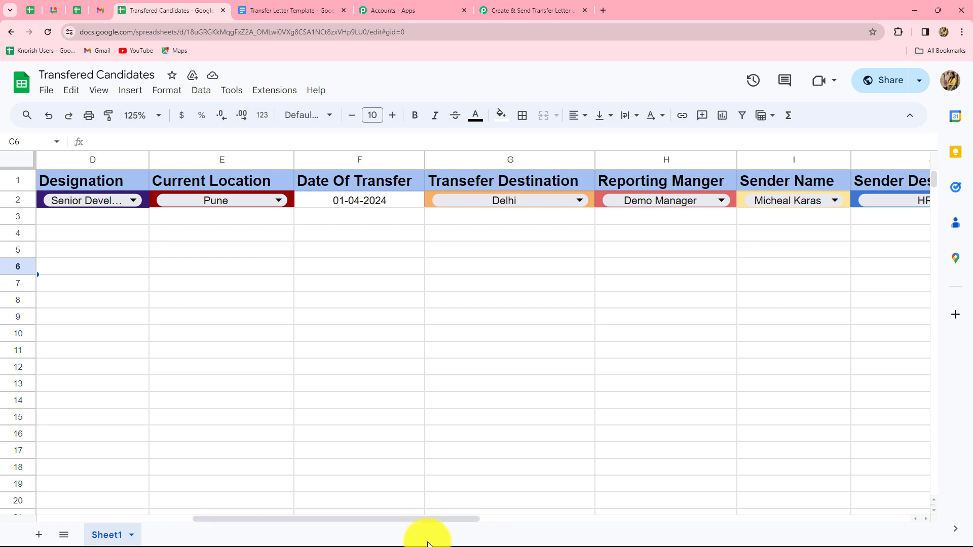
pyautogui.moveTo(445, 518); pyautogui.dragTo(586, 532)
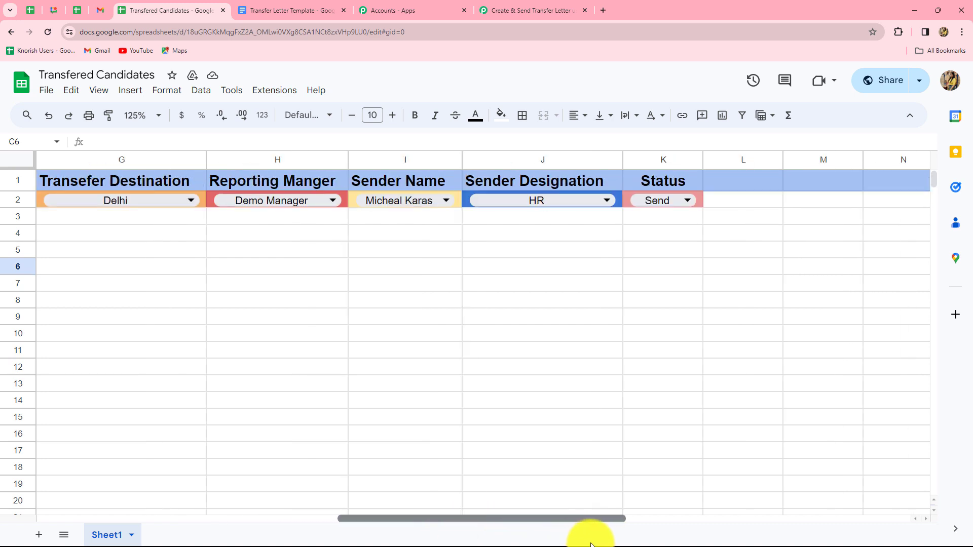
pyautogui.doubleClick(668, 202)
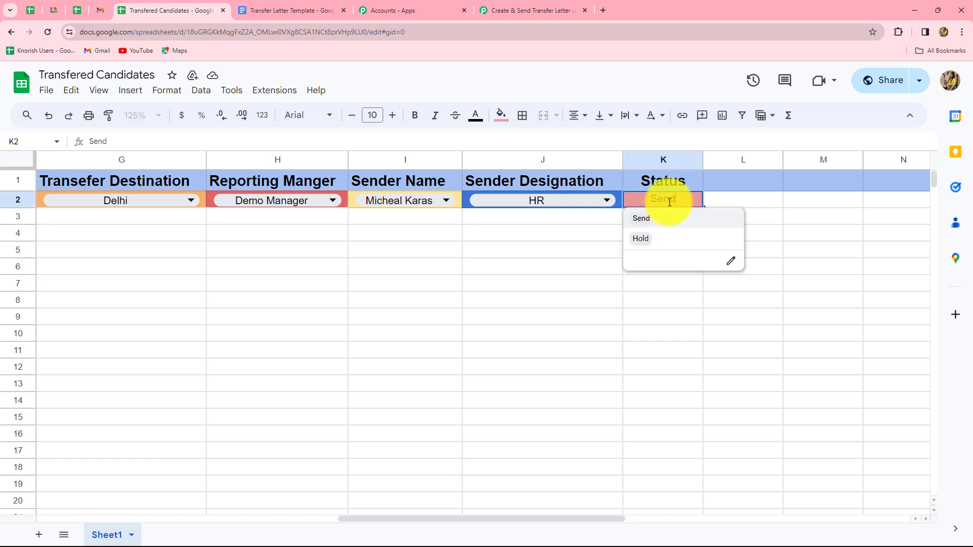
pyautogui.click(603, 267)
pyautogui.hscroll(-10, 446, 182)
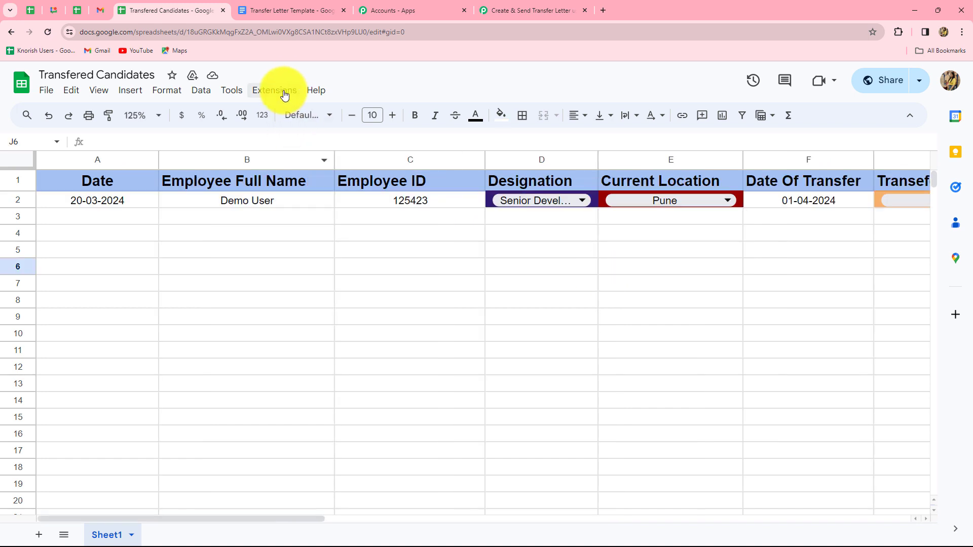
# Step: Search the Google Workspace Marketplace for the Pabbly Connect Webhooks add-on to check its installation, and close the marketplace
pyautogui.click(285, 95)
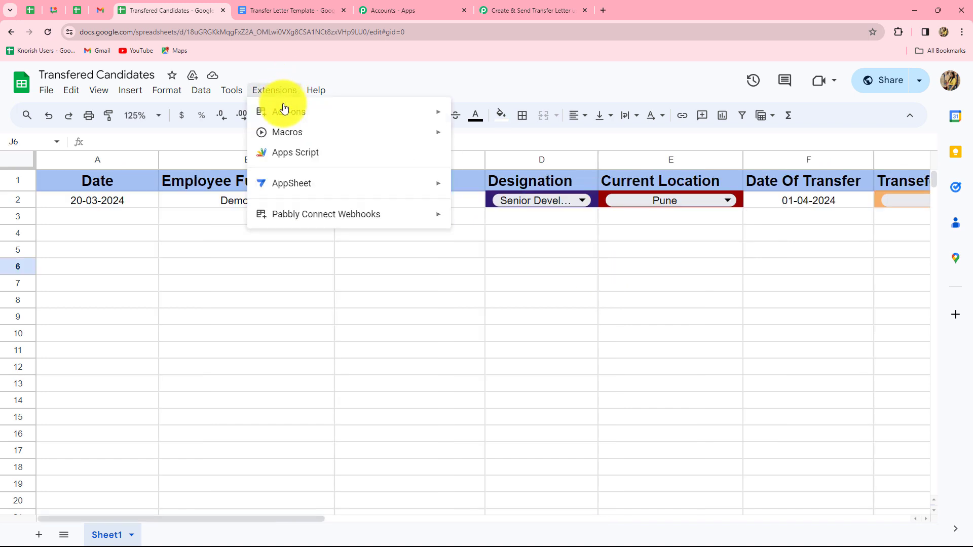
pyautogui.moveTo(285, 113)
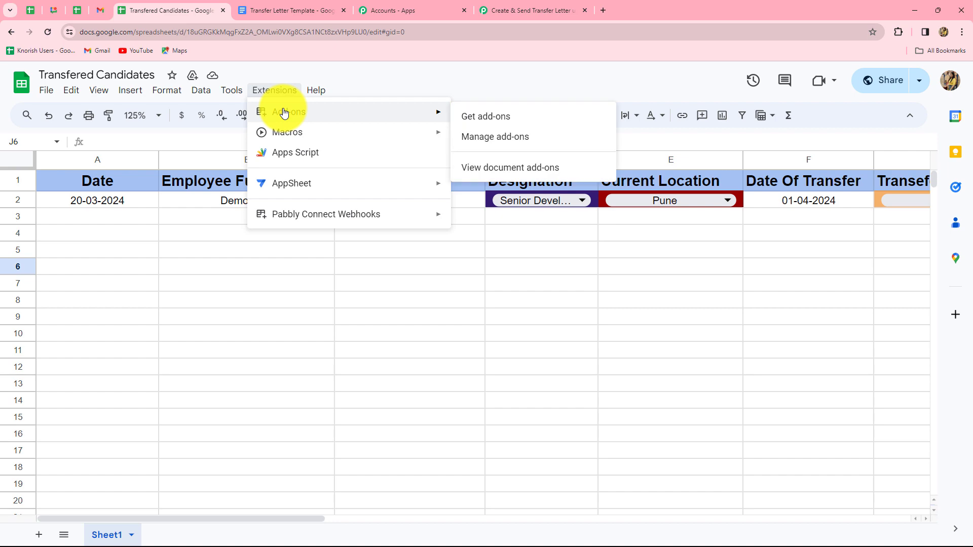
pyautogui.click(469, 119)
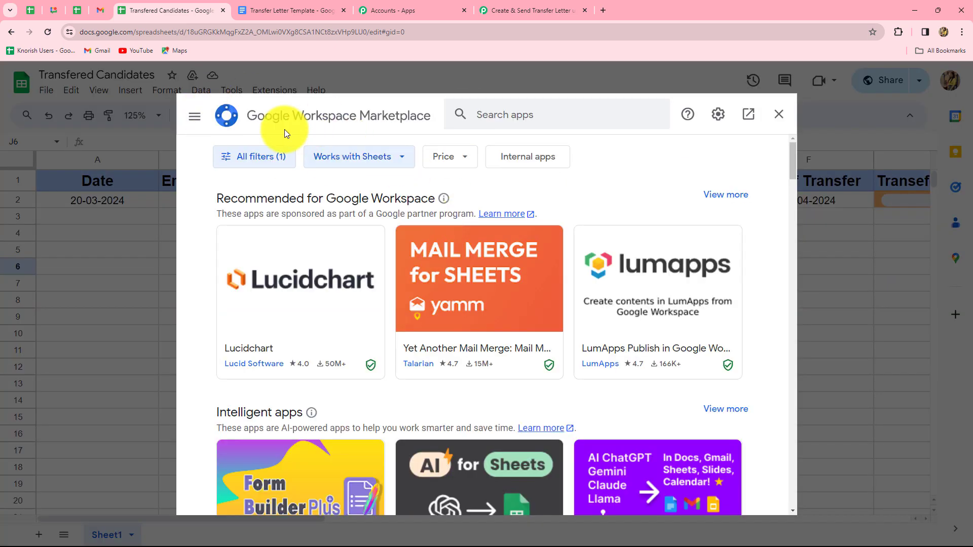
pyautogui.click(493, 114)
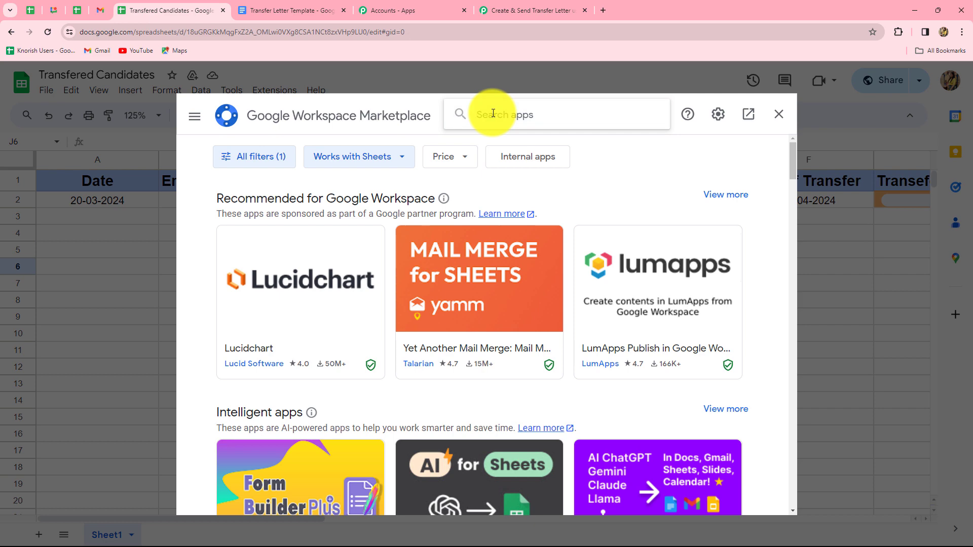
pyautogui.press('capslock')
pyautogui.write('Pabb')
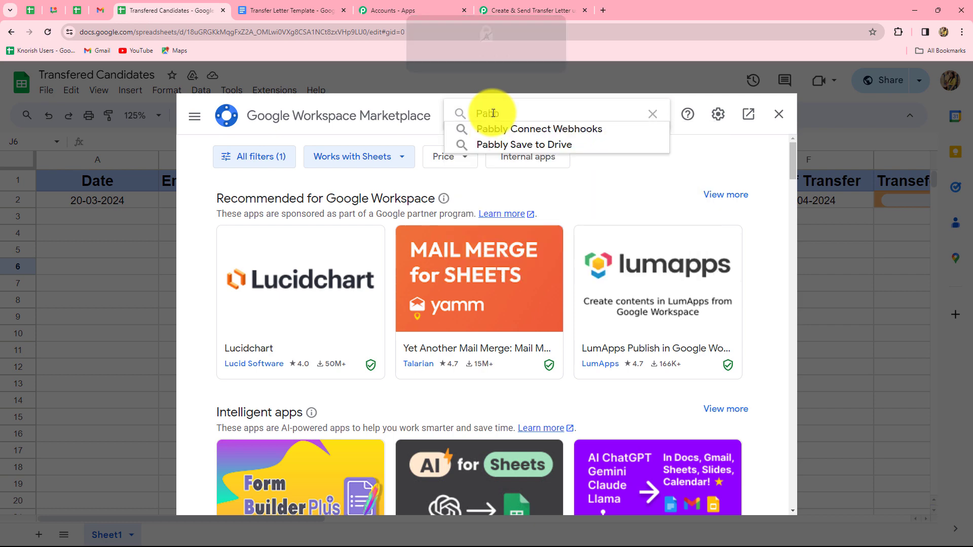
pyautogui.click(491, 127)
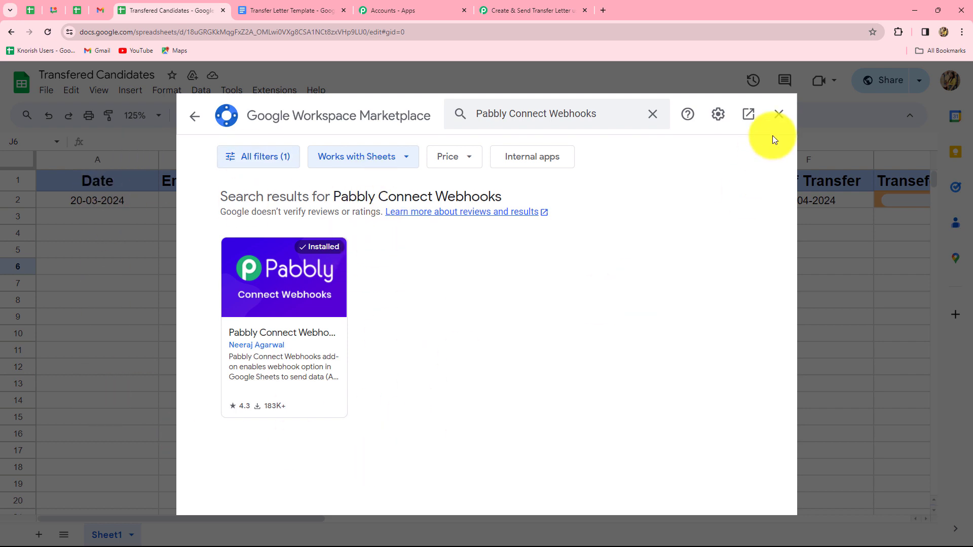
pyautogui.click(778, 114)
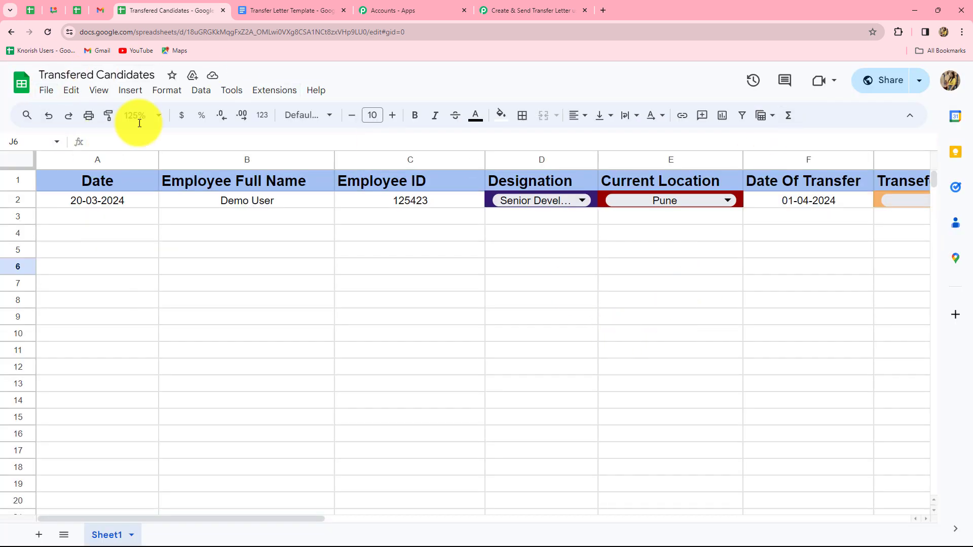
# Step: Open the Pabbly Connect Webhooks initial setup for Sheet1 and enter the copied webhook URL
pyautogui.click(274, 90)
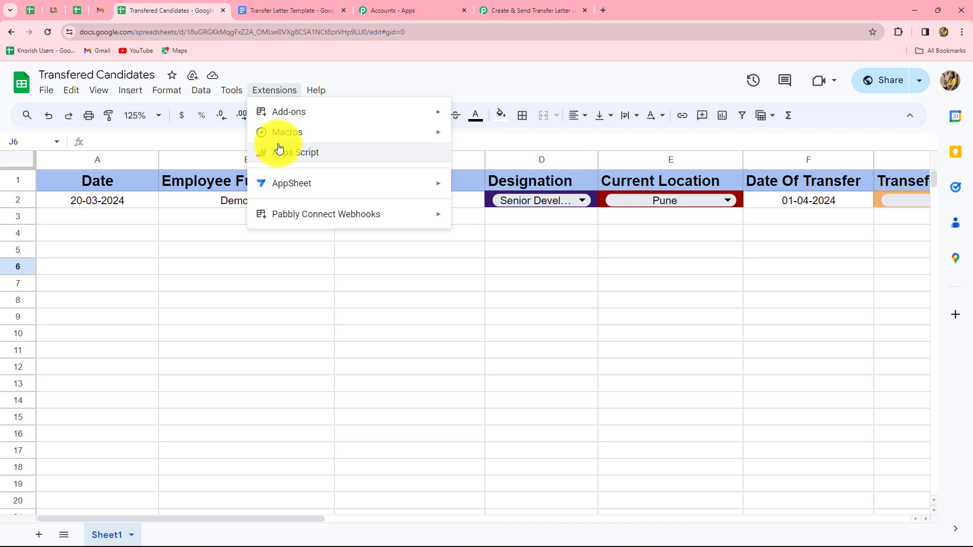
pyautogui.moveTo(282, 218)
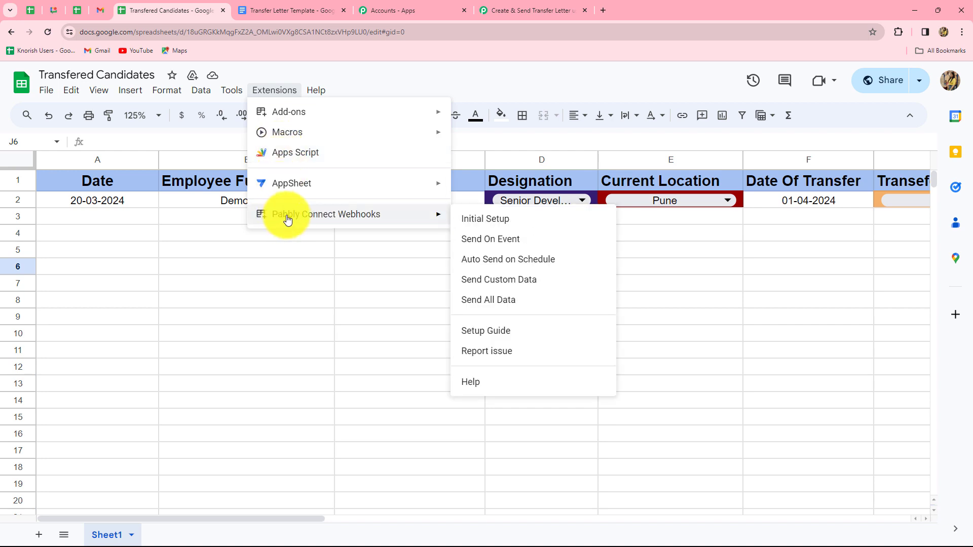
pyautogui.click(469, 220)
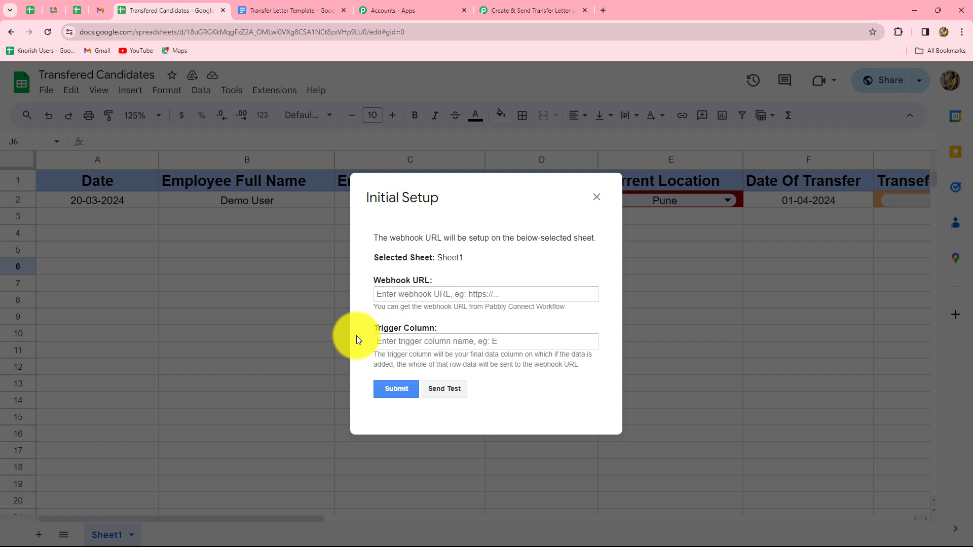
pyautogui.click(410, 295)
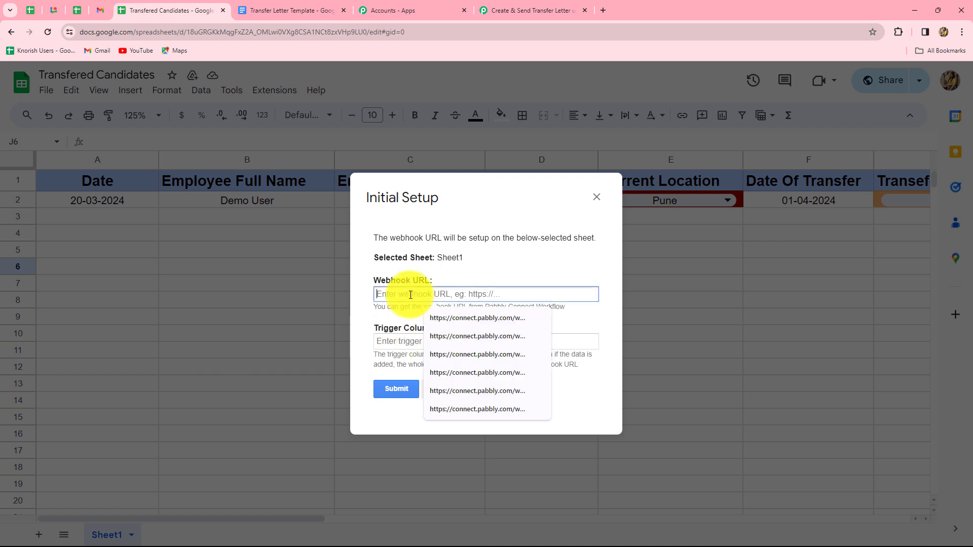
pyautogui.hotkey('ctrl', 'v')
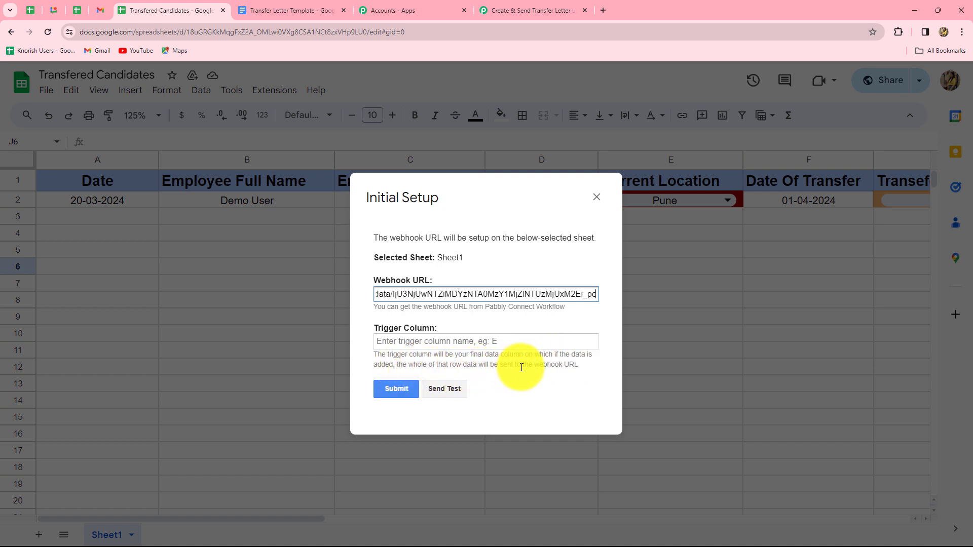
# Step: Set the webhook's trigger column to K, and submit the setup after sending test data
pyautogui.click(437, 349)
pyautogui.write('K')
pyautogui.press('capslock')
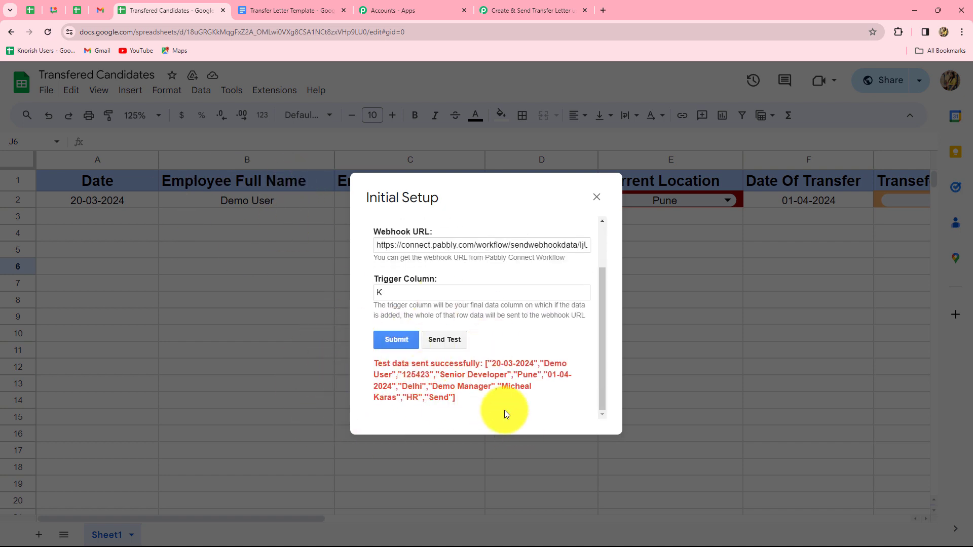
pyautogui.click(391, 348)
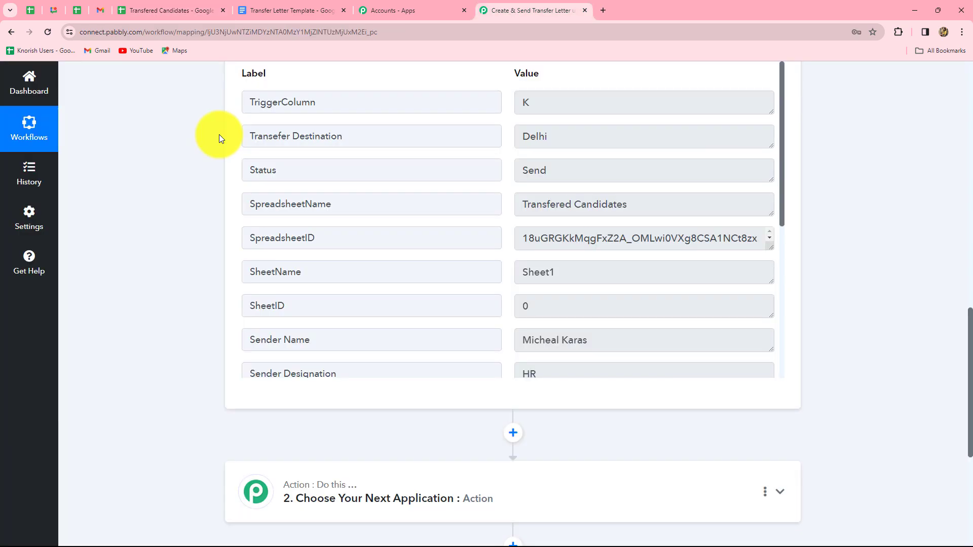
# Step: Review the labels and values in the Google Sheets trigger's captured response in the Pabbly Connect workflow
pyautogui.scroll(-2, 280, 163)
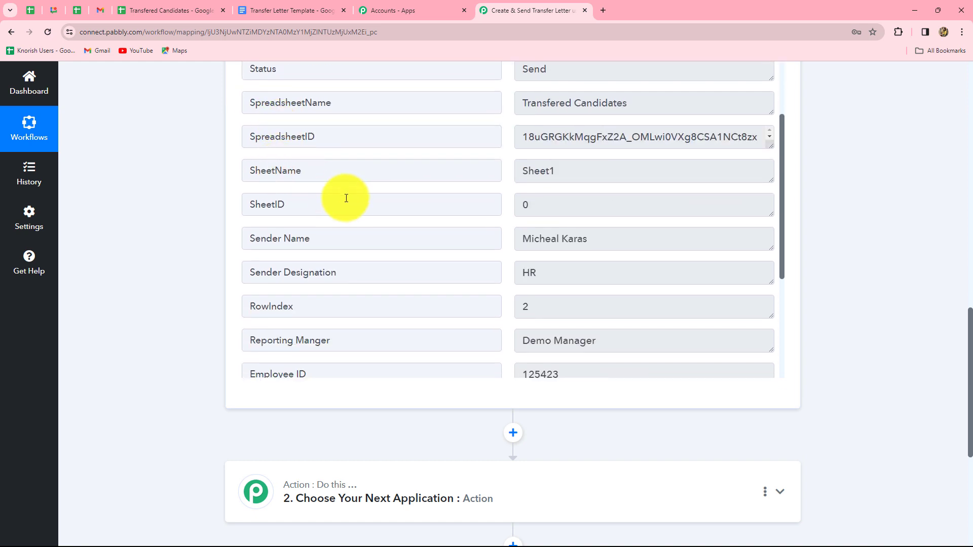
pyautogui.scroll(-4, 362, 212)
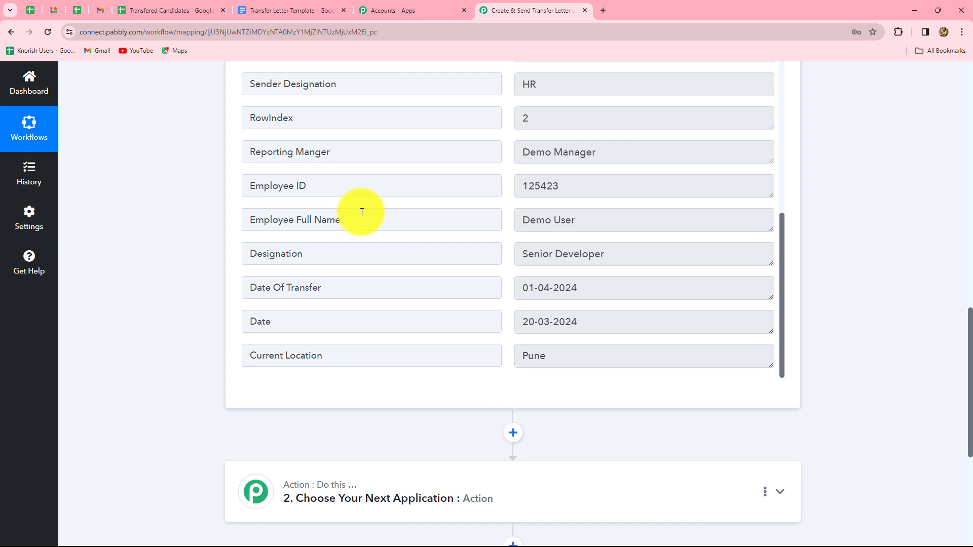
pyautogui.scroll(-4, 362, 212)
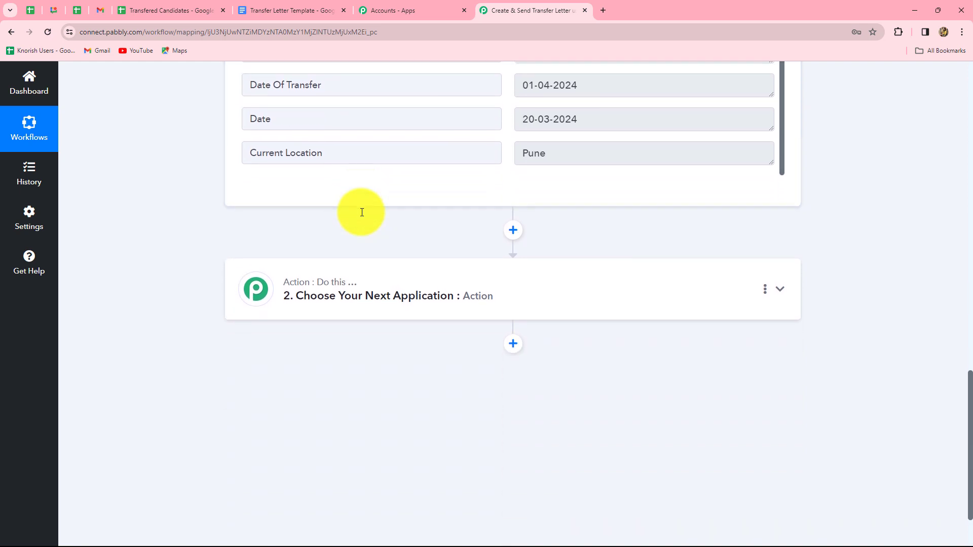
pyautogui.scroll(4, 347, 289)
pyautogui.scroll(-2, 350, 289)
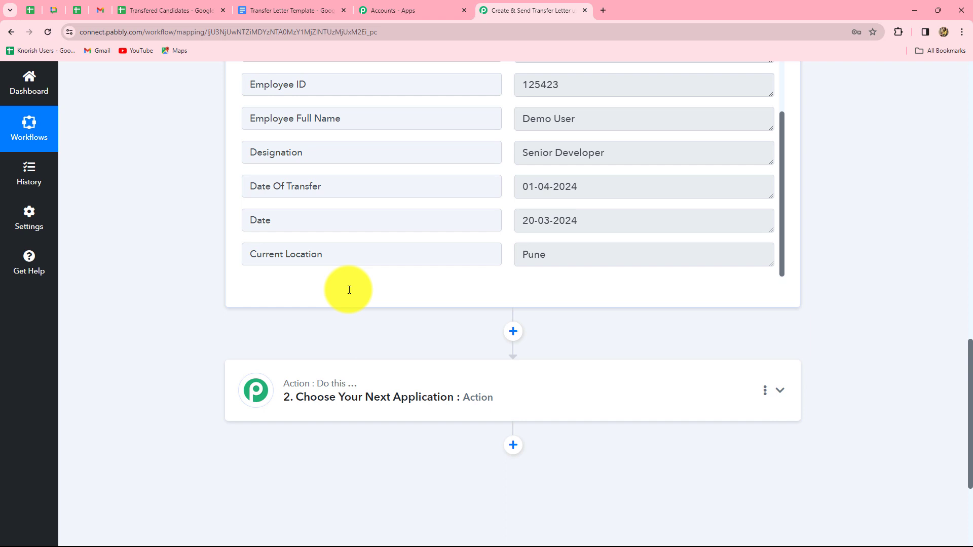
# Step: Return to the Transfered Candidates spreadsheet and enable Send On Event for Pabbly Connect Webhooks
pyautogui.click(178, 10)
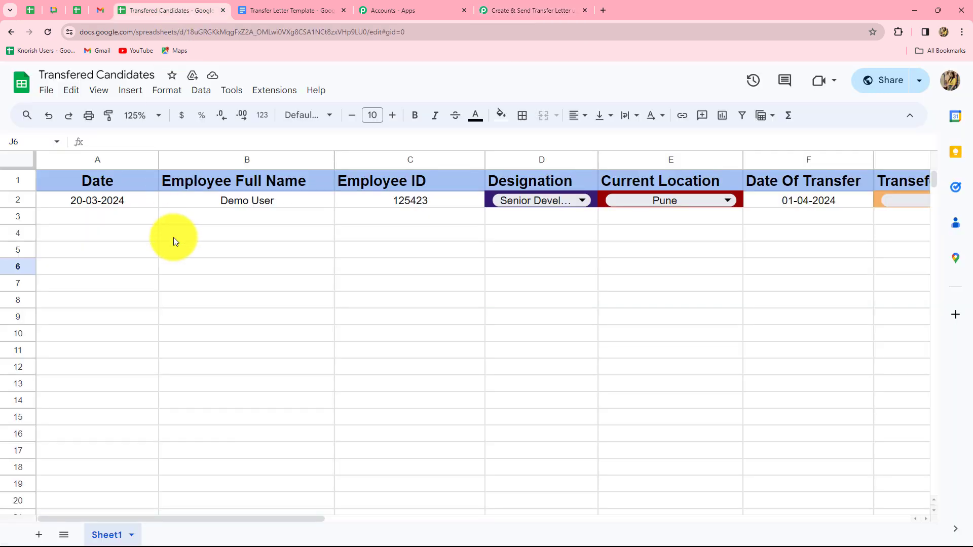
pyautogui.click(267, 90)
pyautogui.moveTo(276, 215)
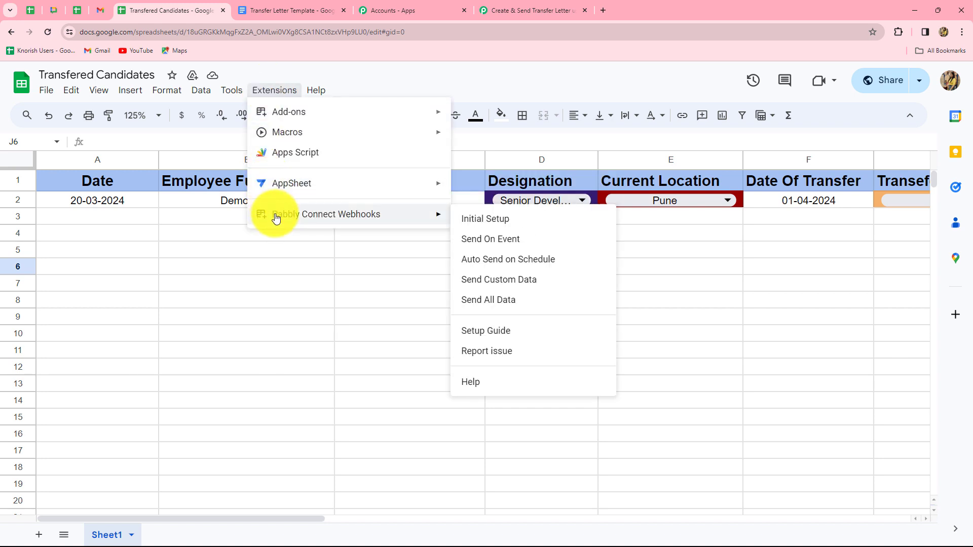
pyautogui.click(491, 240)
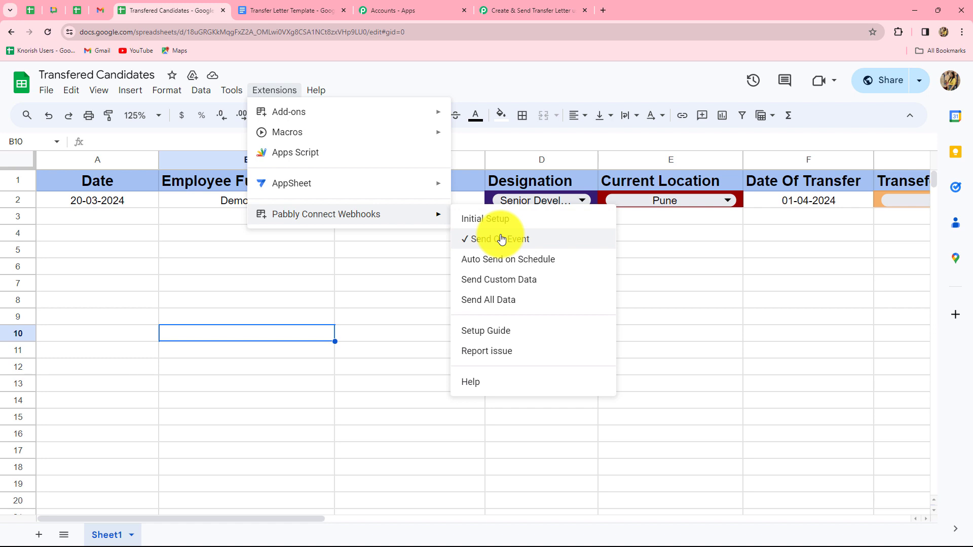
# Step: Set the workflow's first action in Pabbly Connect to Filter by Pabbly with the event Filter Values, and connect it
pyautogui.click(504, 15)
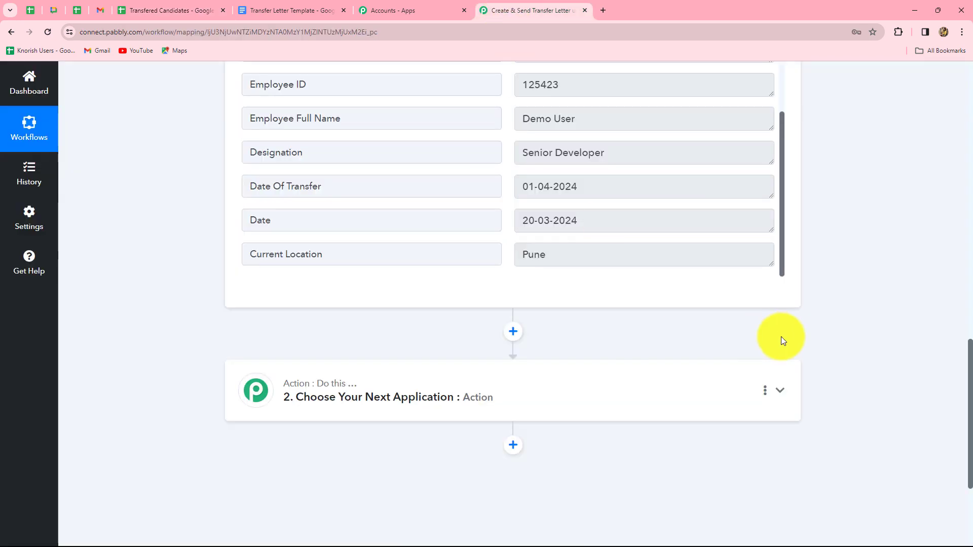
pyautogui.scroll(-3, 884, 340)
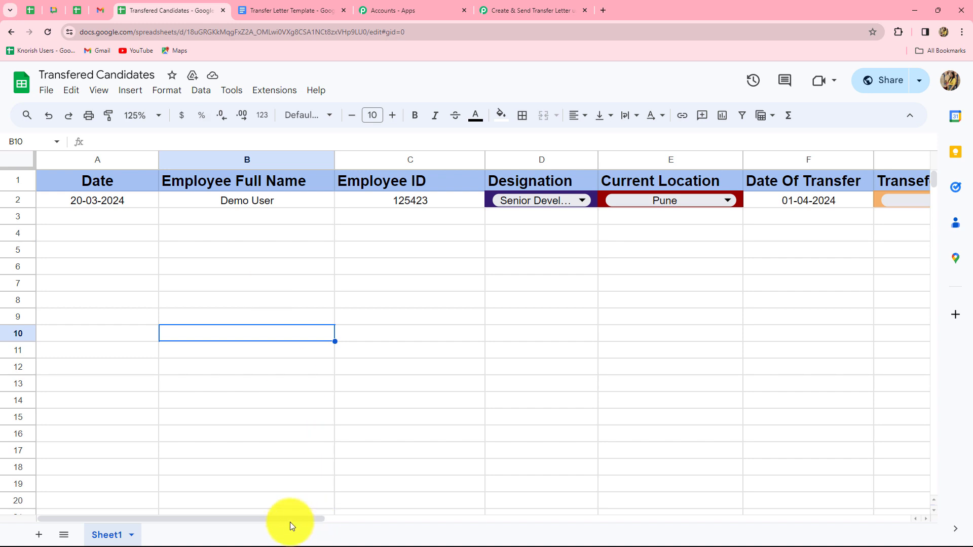
pyautogui.moveTo(290, 520); pyautogui.dragTo(658, 418)
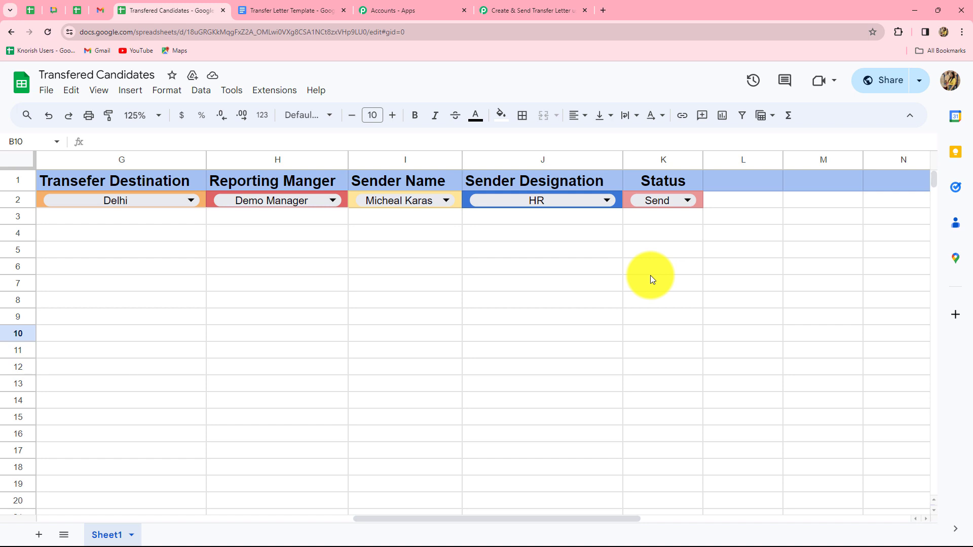
pyautogui.click(525, 10)
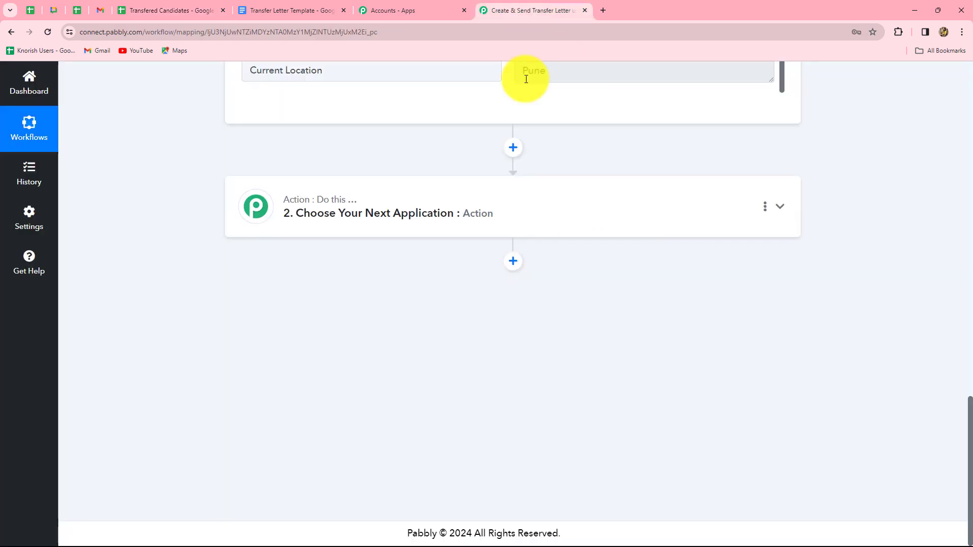
pyautogui.click(420, 217)
pyautogui.click(276, 348)
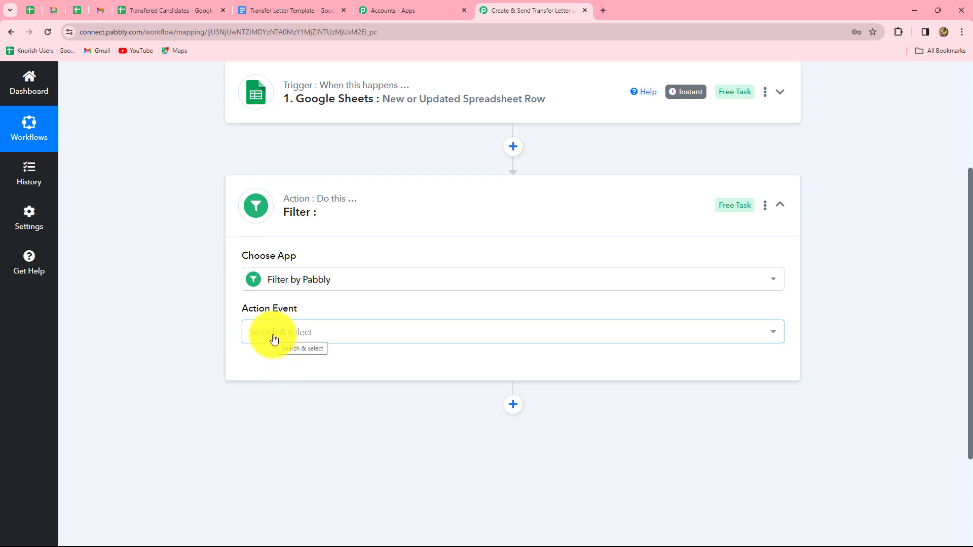
pyautogui.click(281, 333)
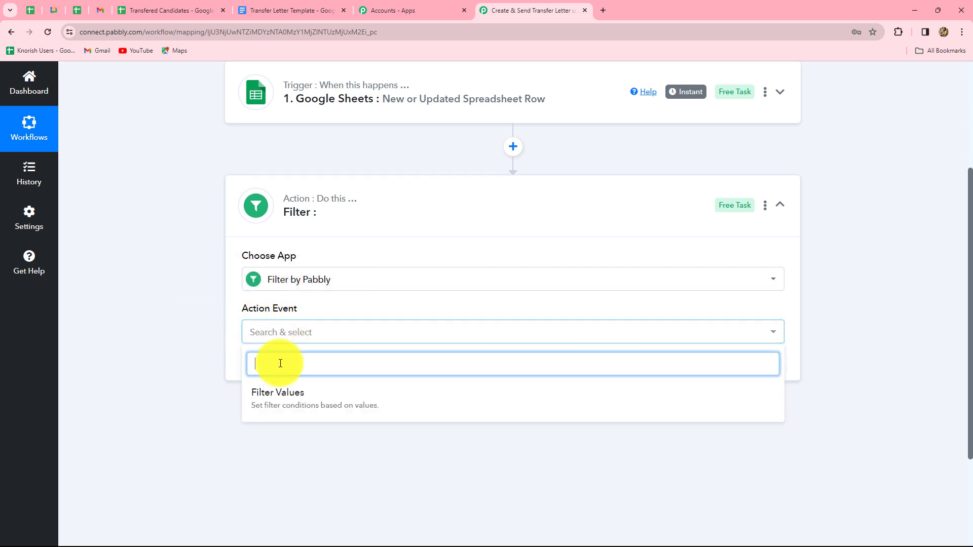
pyautogui.click(278, 406)
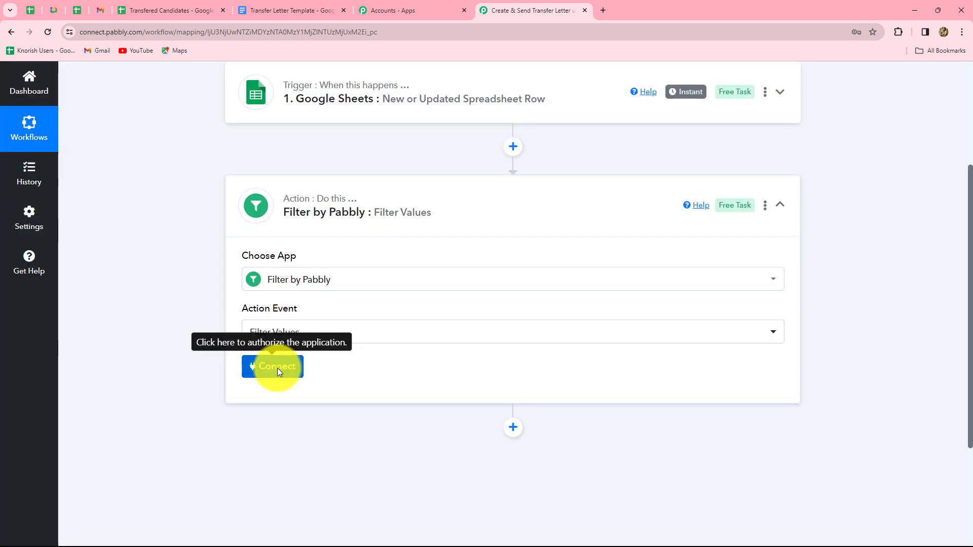
pyautogui.click(278, 368)
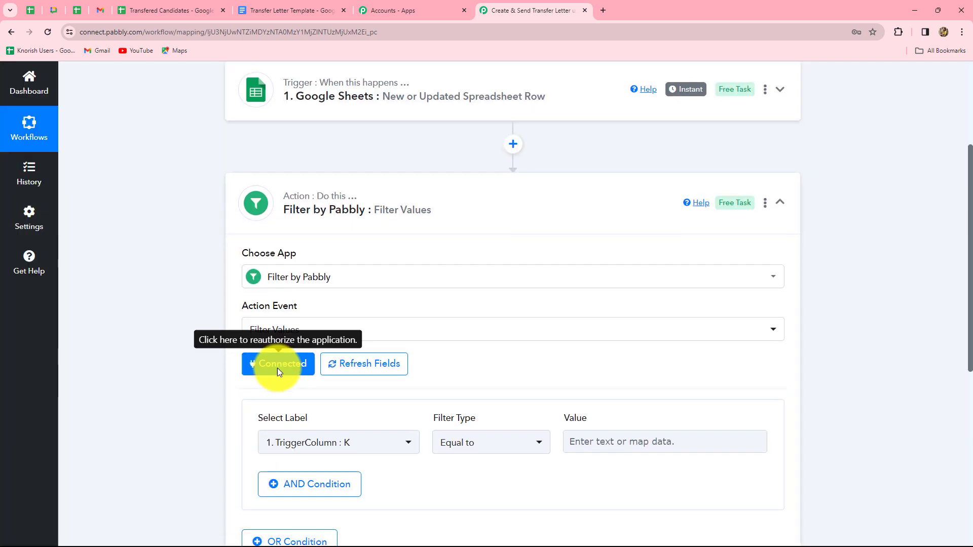
# Step: Set the filter condition so that the Google Sheets trigger's Status label is equal to Send
pyautogui.scroll(-5, 278, 368)
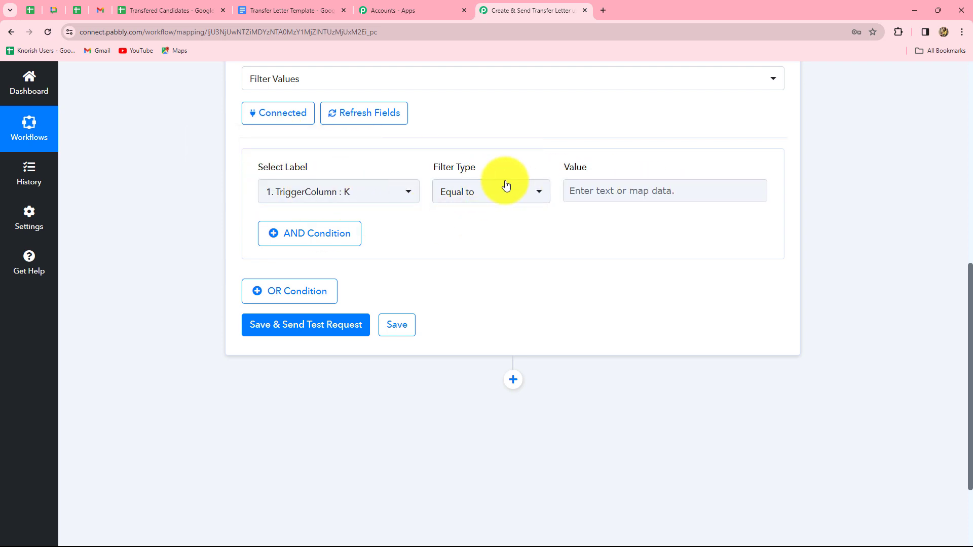
pyautogui.click(361, 196)
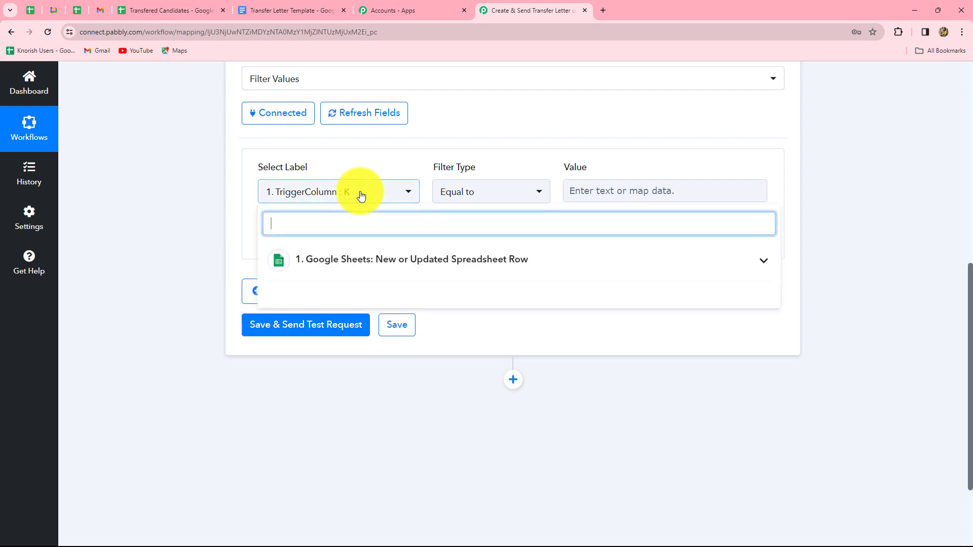
pyautogui.click(346, 260)
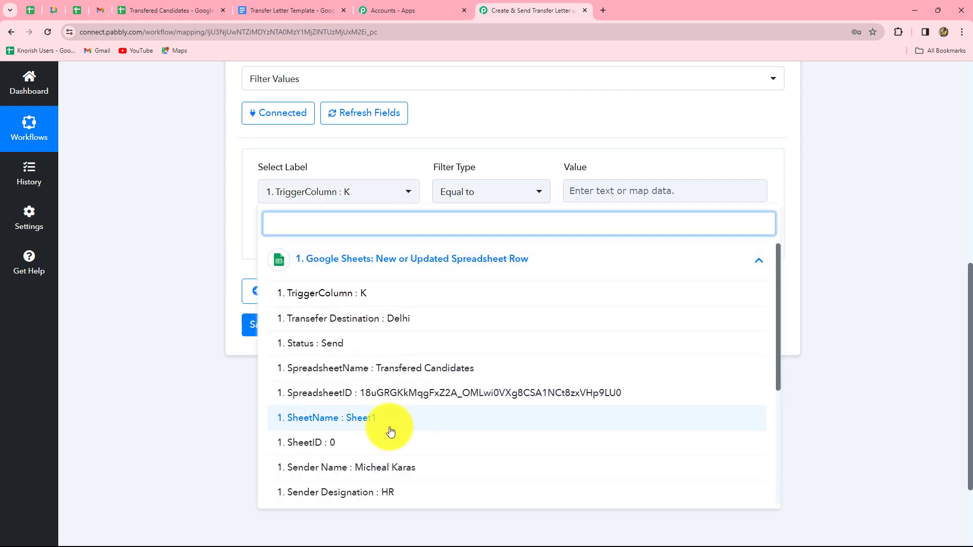
pyautogui.scroll(-3, 390, 431)
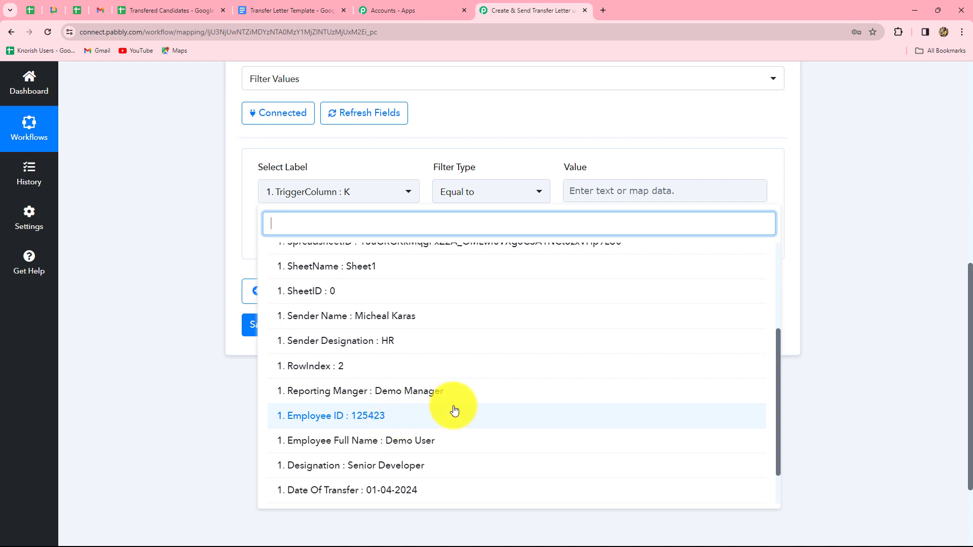
pyautogui.scroll(-1, 452, 409)
pyautogui.scroll(6, 453, 409)
pyautogui.scroll(1, 289, 412)
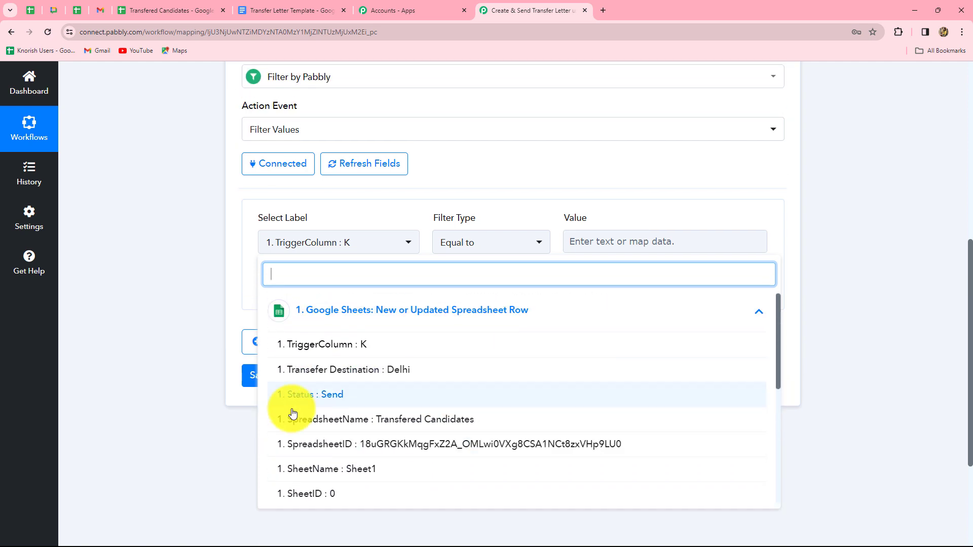
pyautogui.click(331, 400)
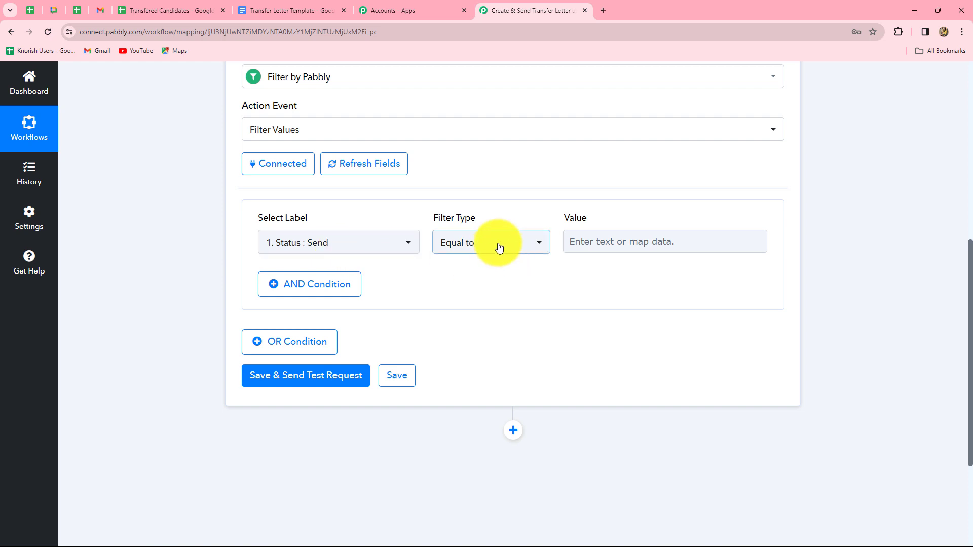
pyautogui.click(587, 240)
pyautogui.write('Send')
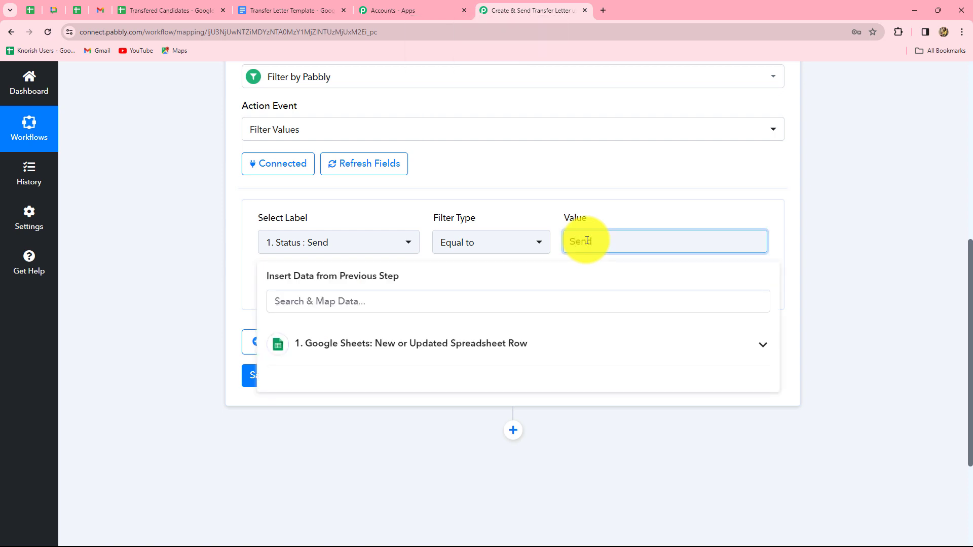
pyautogui.click(879, 260)
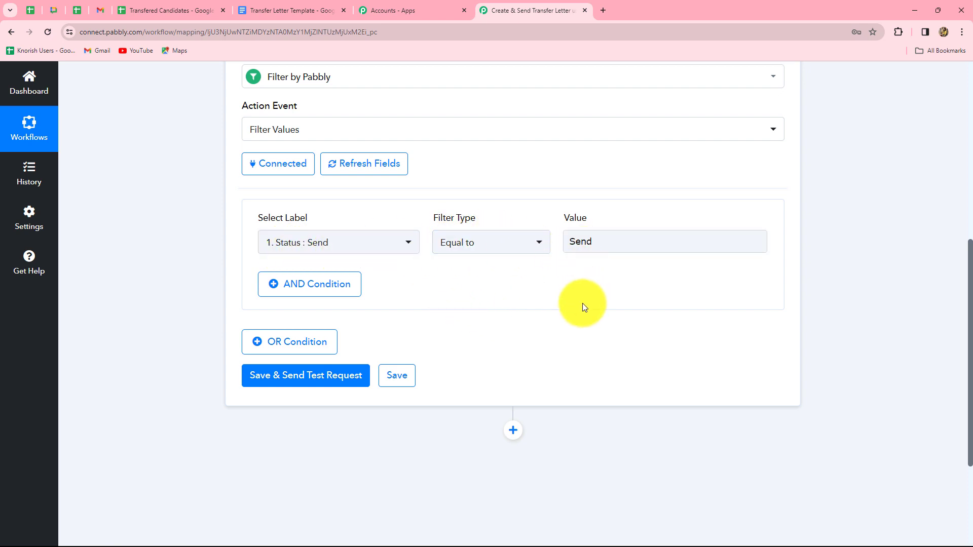
# Step: Save the filter condition with a test request and check the message in the received response
pyautogui.scroll(-3, 582, 303)
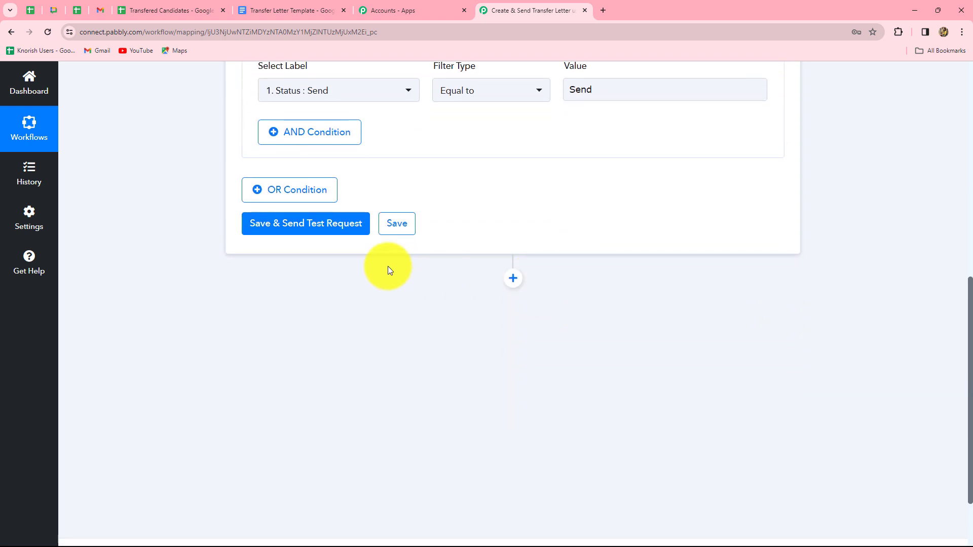
pyautogui.click(300, 229)
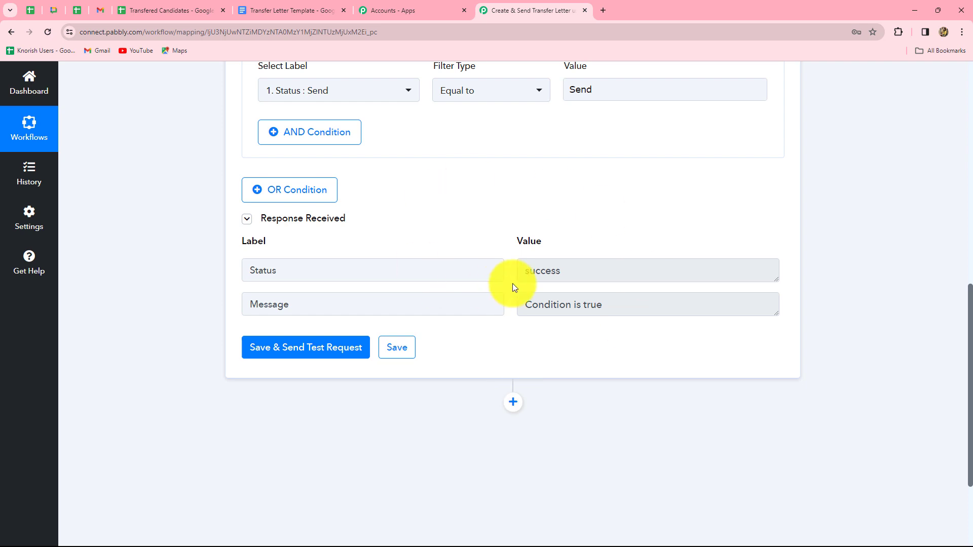
pyautogui.moveTo(522, 304); pyautogui.dragTo(636, 314)
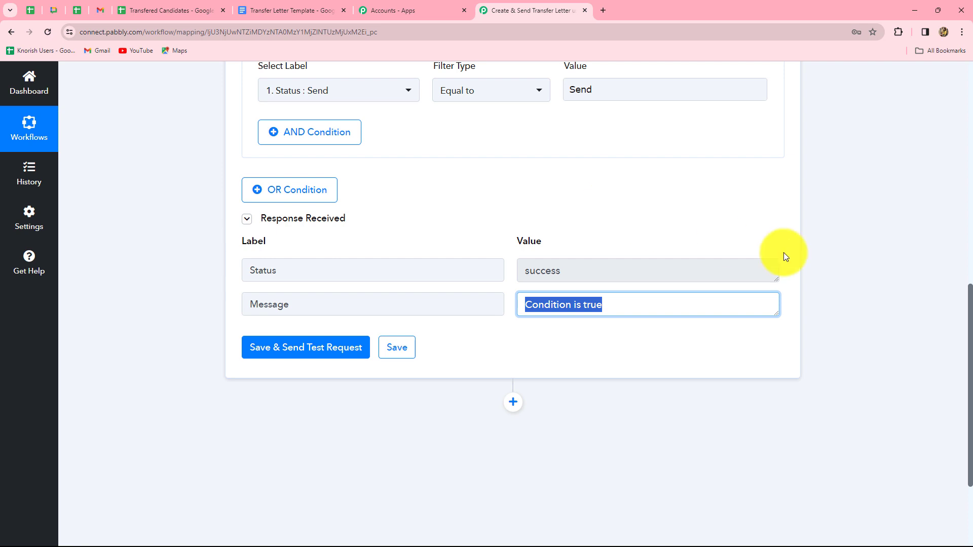
# Step: Add a Google Docs action after the filter and open its list of action events
pyautogui.scroll(-3, 837, 266)
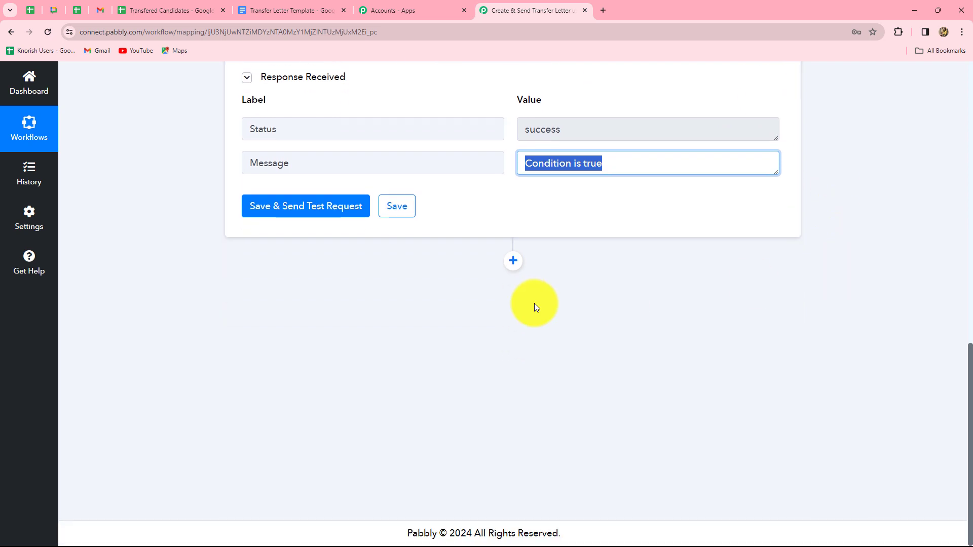
pyautogui.click(513, 262)
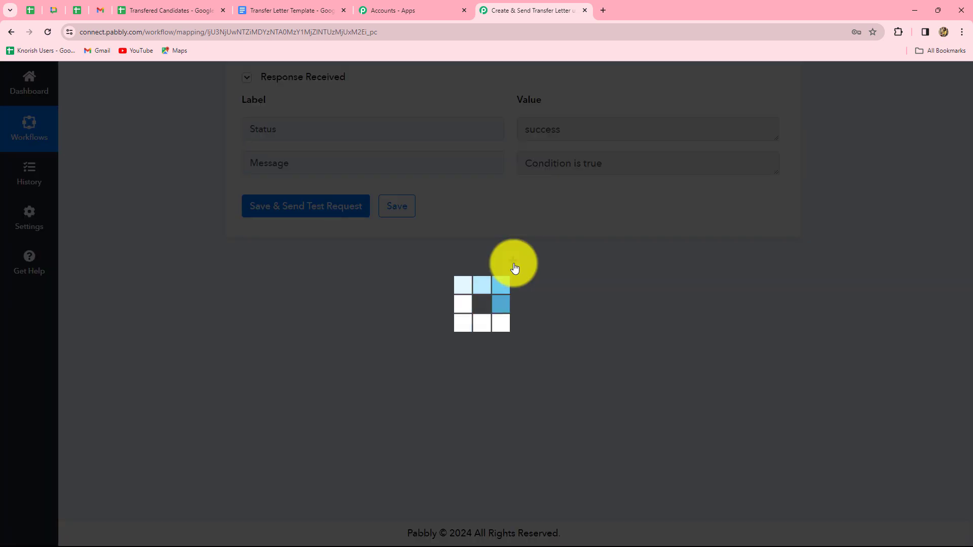
pyautogui.write('Googl')
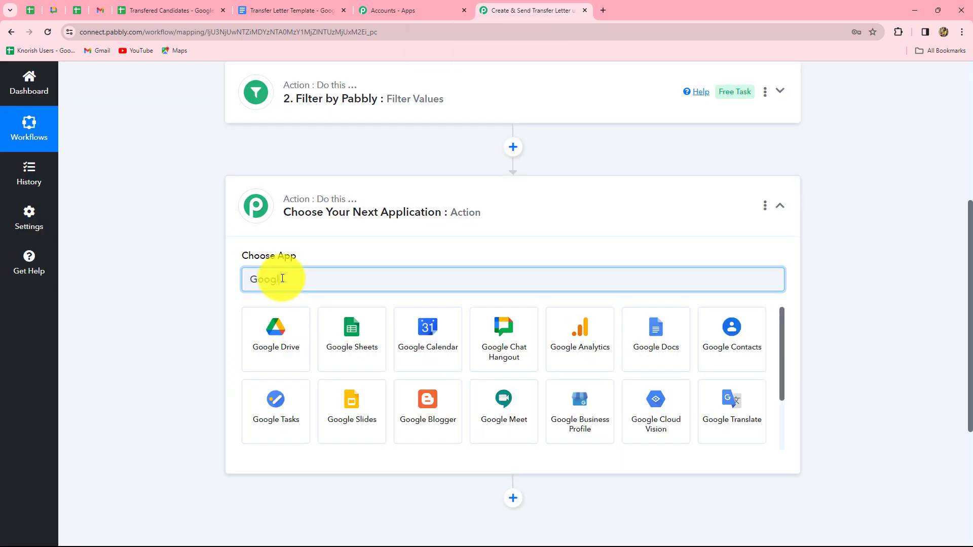
pyautogui.click(655, 340)
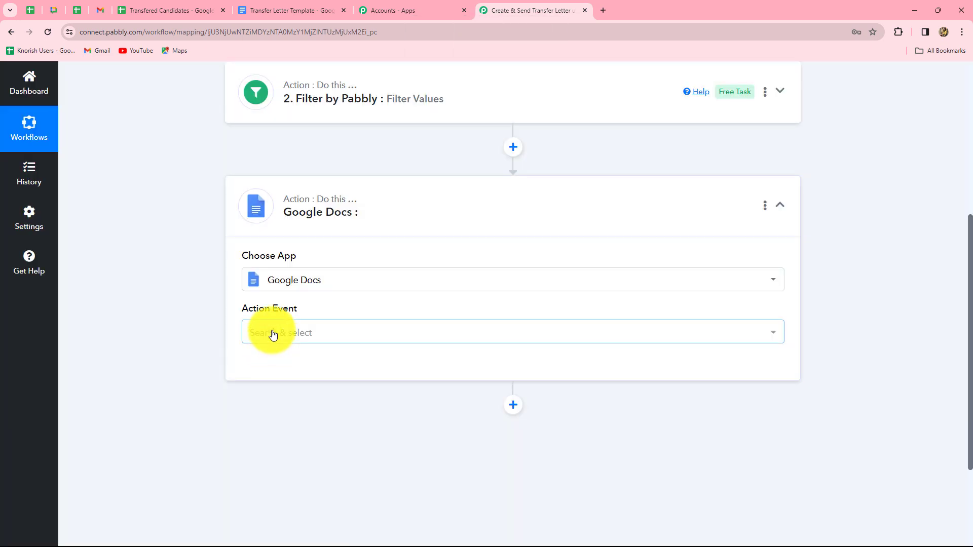
pyautogui.click(272, 334)
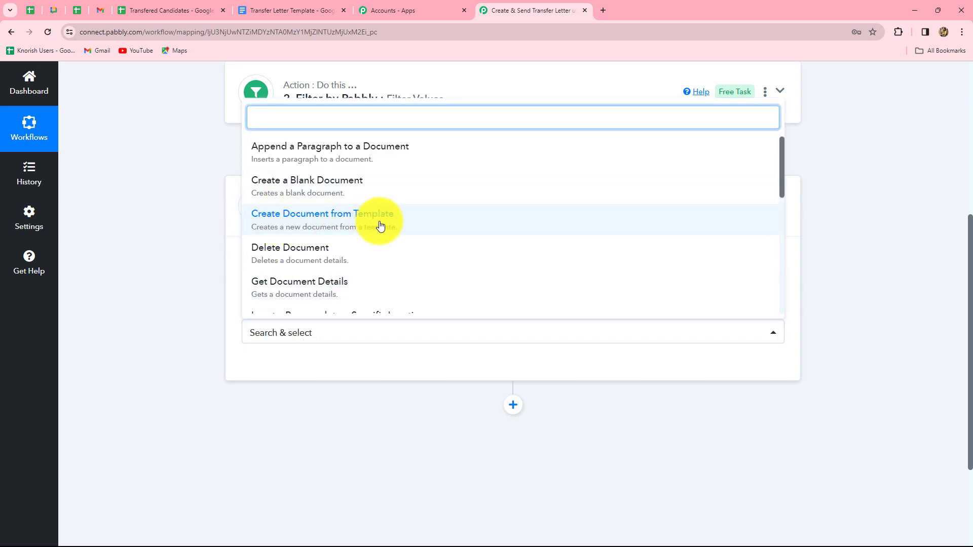
# Step: Switch to the Transfer Letter Template document and review its letter text and placeholders in double curly braces
pyautogui.click(257, 10)
pyautogui.click(232, 384)
pyautogui.scroll(3, 234, 382)
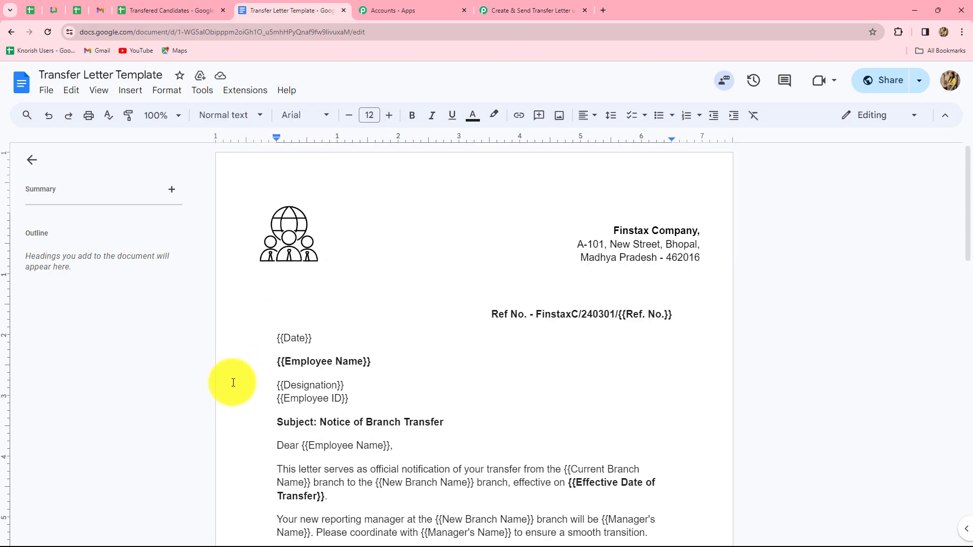
pyautogui.scroll(-4, 233, 383)
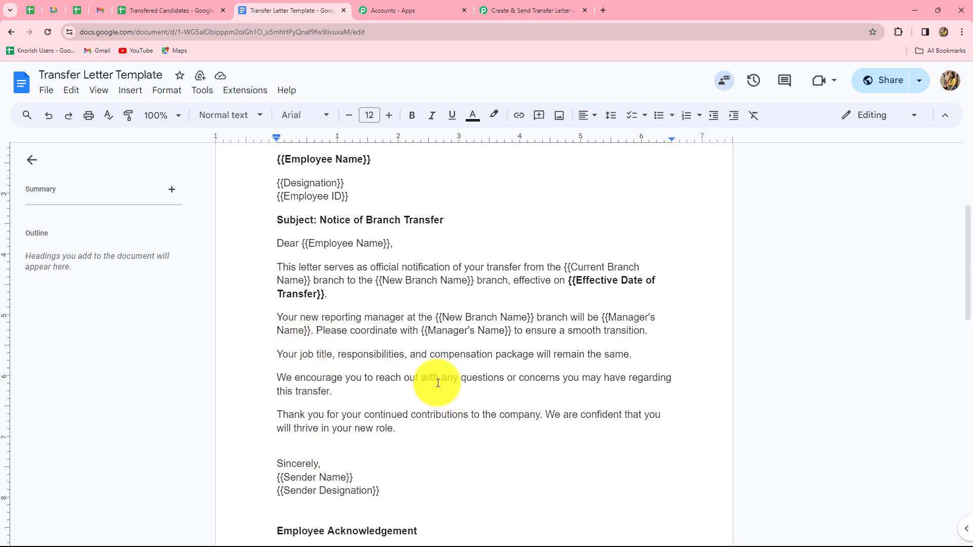
pyautogui.scroll(4, 481, 431)
pyautogui.scroll(-4, 481, 431)
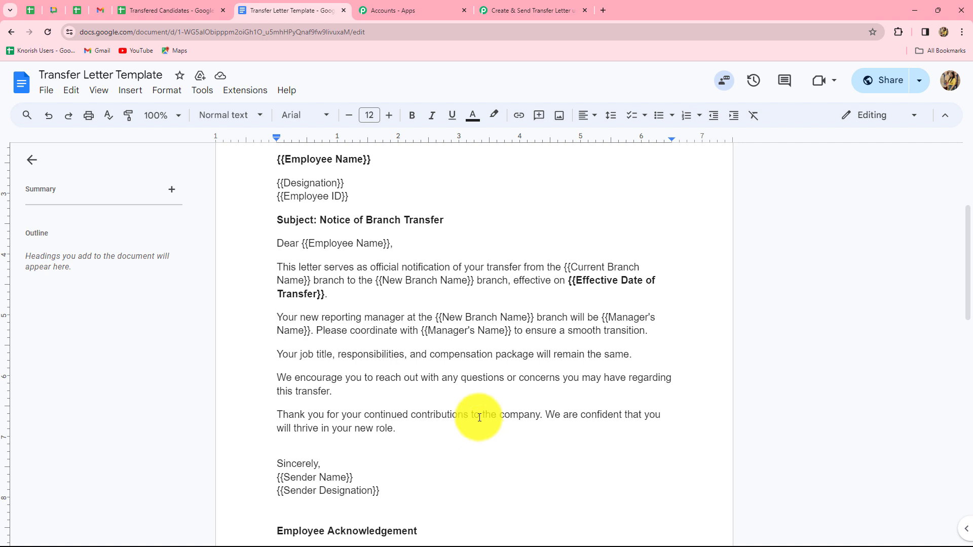
# Step: Back in Pabbly Connect, set the Google Docs event to Create Document from Template and connect it through the existing connection Google Docs #5
pyautogui.click(530, 11)
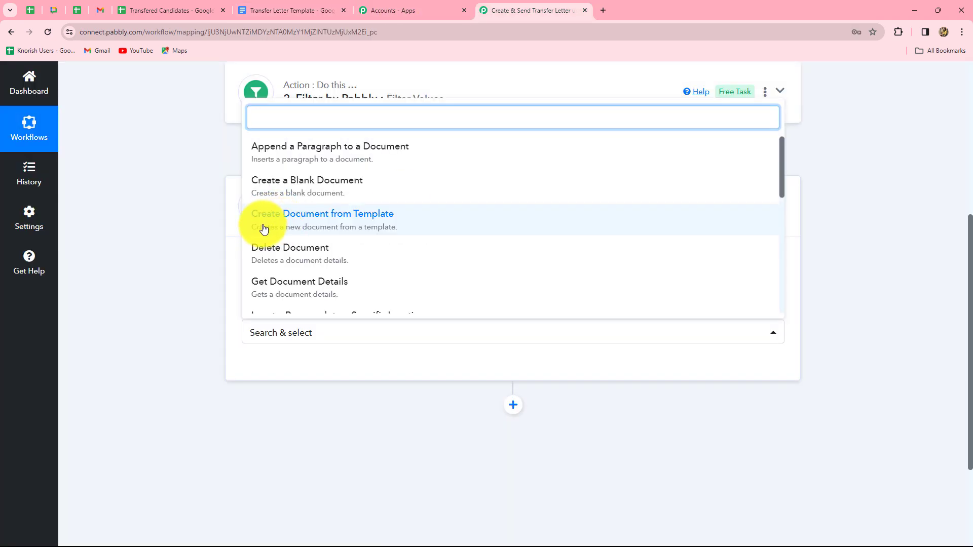
pyautogui.click(375, 224)
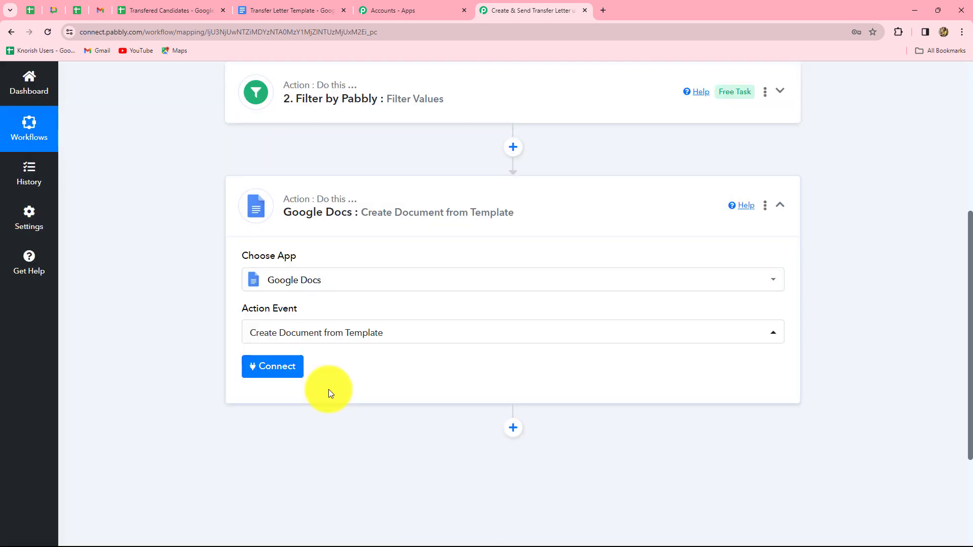
pyautogui.click(292, 373)
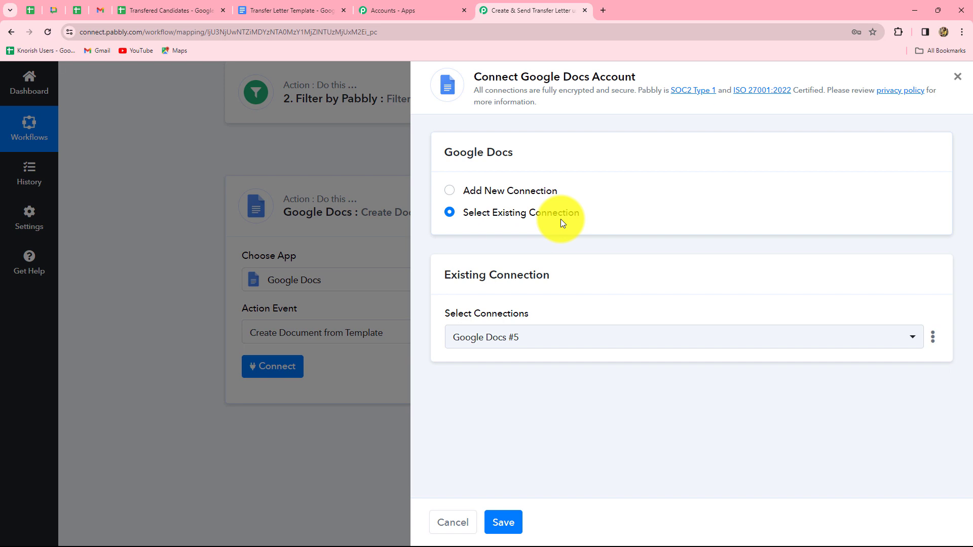
pyautogui.click(449, 196)
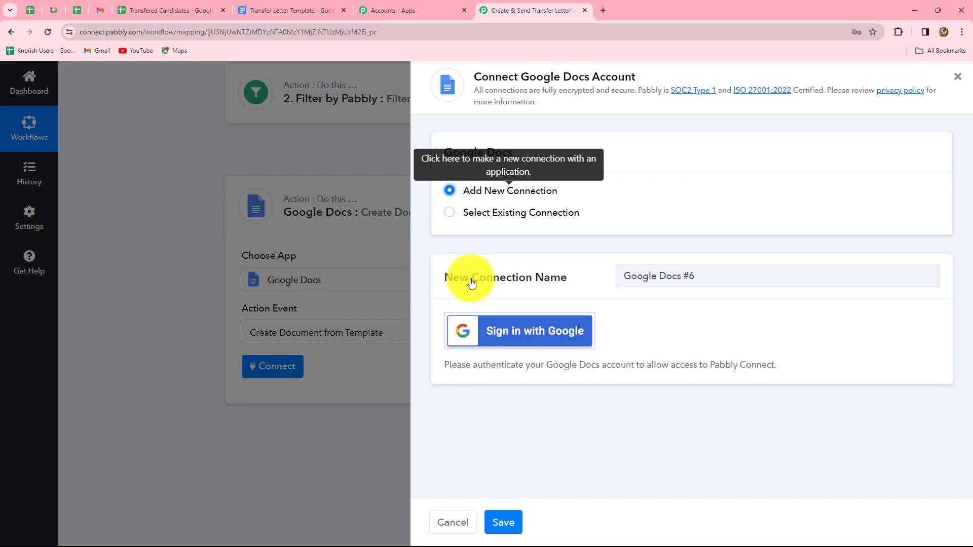
pyautogui.click(448, 212)
pyautogui.click(505, 522)
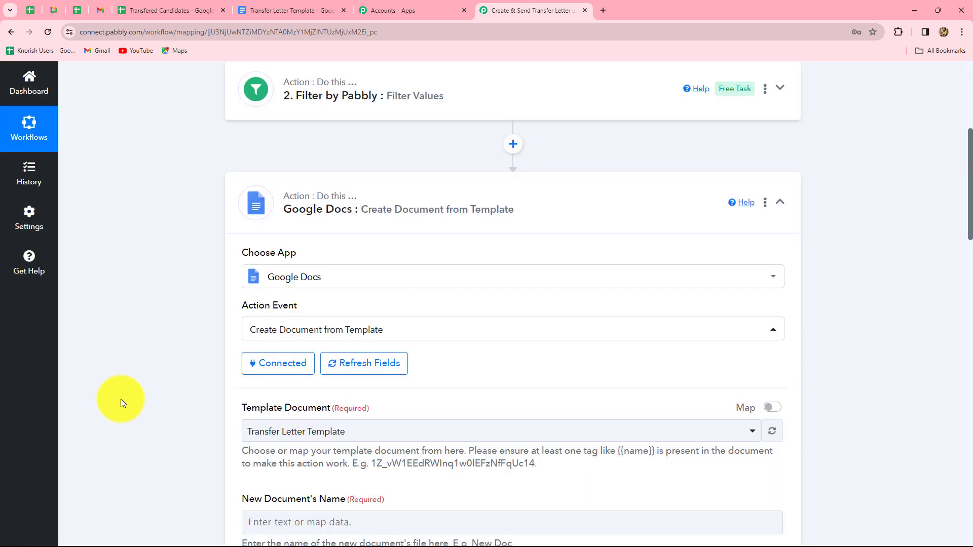
# Step: Set the new document's name to "Transfer Letter For:" followed by the mapped Employee Full Name from Google Sheets
pyautogui.scroll(-4, 121, 403)
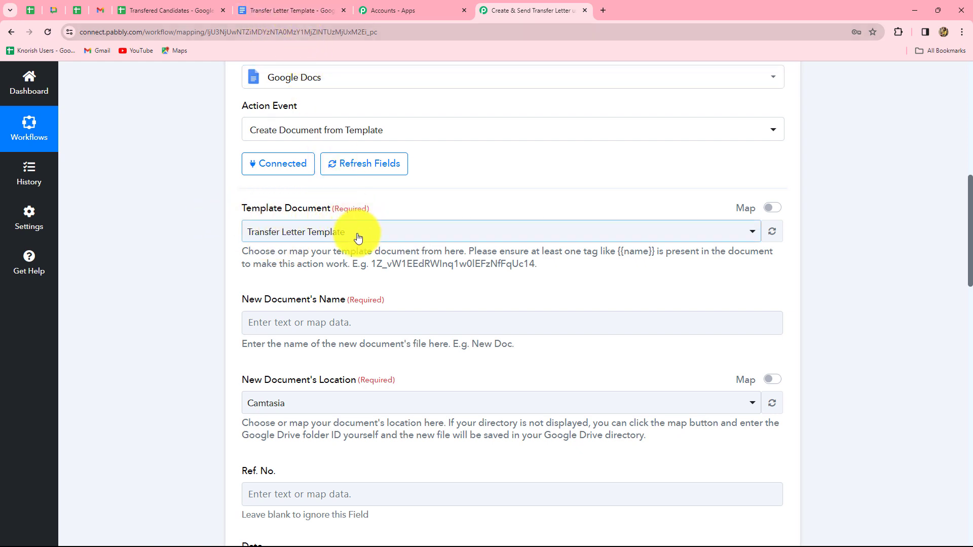
pyautogui.scroll(-3, 275, 310)
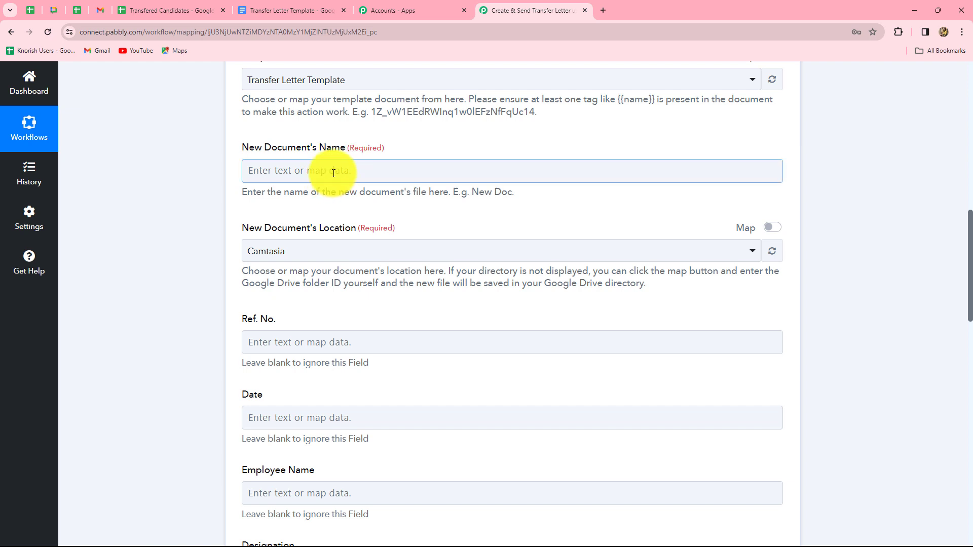
pyautogui.click(333, 173)
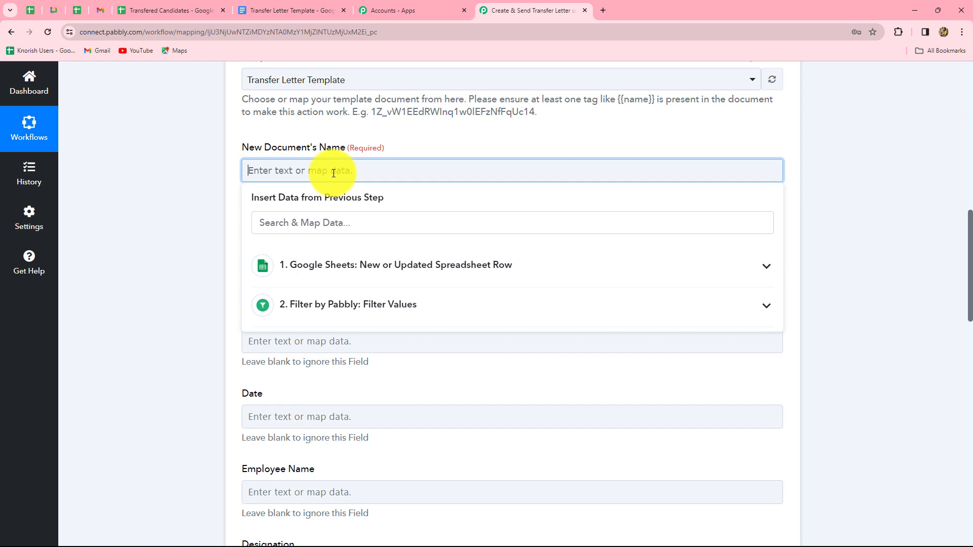
pyautogui.write('T')
pyautogui.press('capslock')
pyautogui.write('ransfer Letter For:')
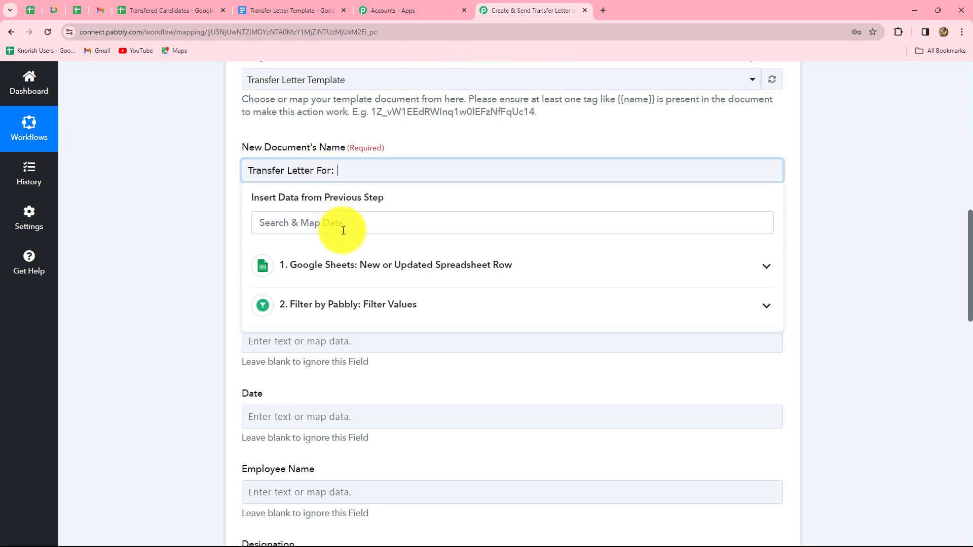
pyautogui.click(346, 264)
pyautogui.click(336, 224)
pyautogui.write('name')
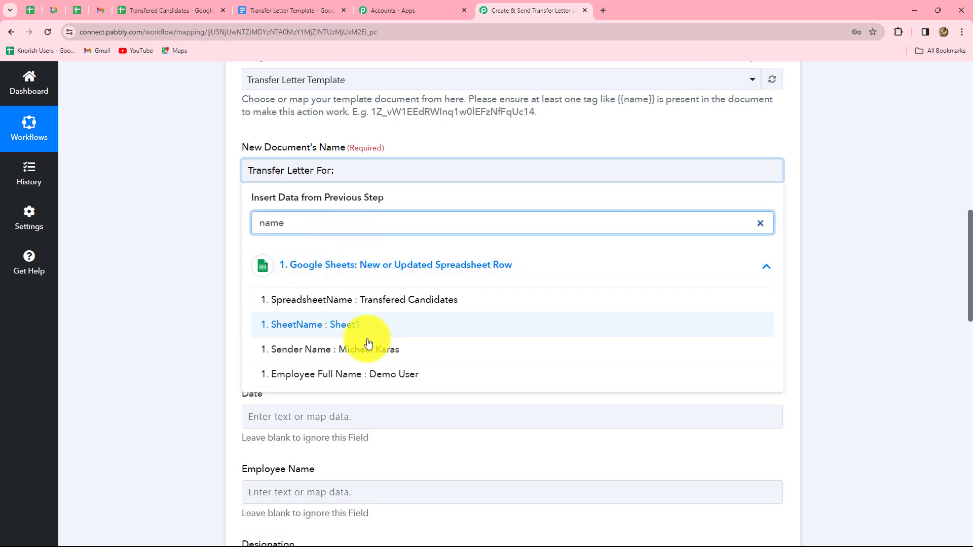
pyautogui.click(397, 376)
pyautogui.click(826, 318)
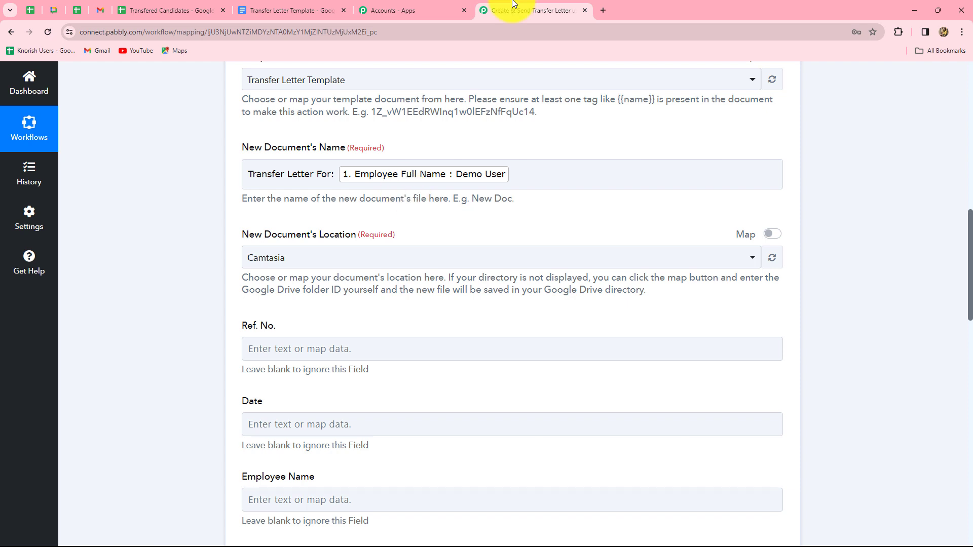
# Step: Set the new document's location to the Google Sheets Integration folder
pyautogui.scroll(-2, 421, 331)
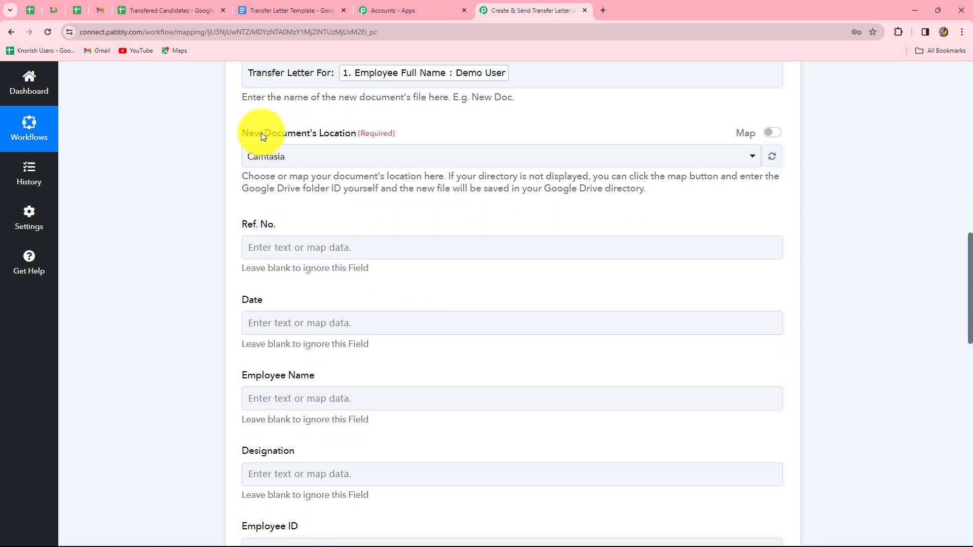
pyautogui.click(297, 157)
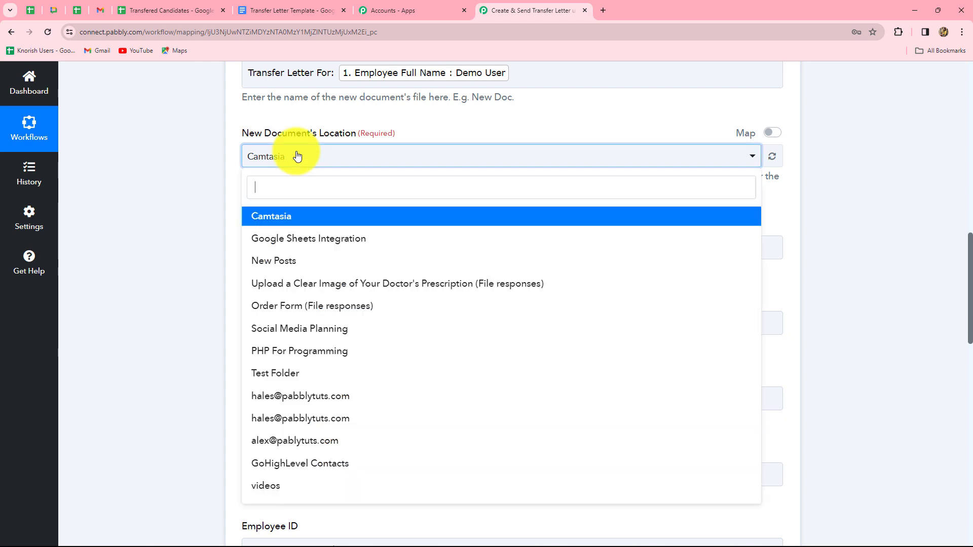
pyautogui.click(279, 239)
# Step: Switch to the Transfer Letter Template document and examine the fixed prefix before the {{Ref. No.}} placeholder
pyautogui.scroll(-3, 278, 238)
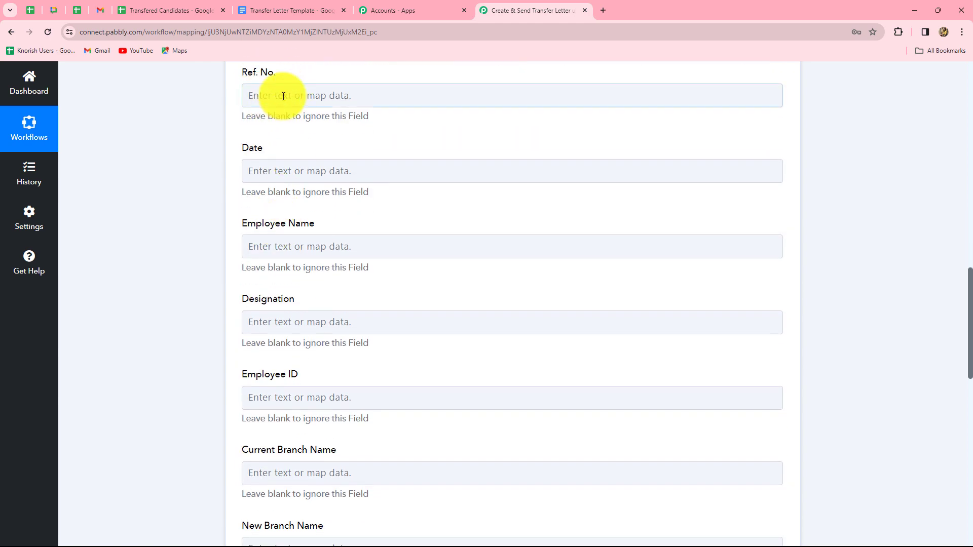
pyautogui.click(293, 10)
pyautogui.scroll(3, 694, 253)
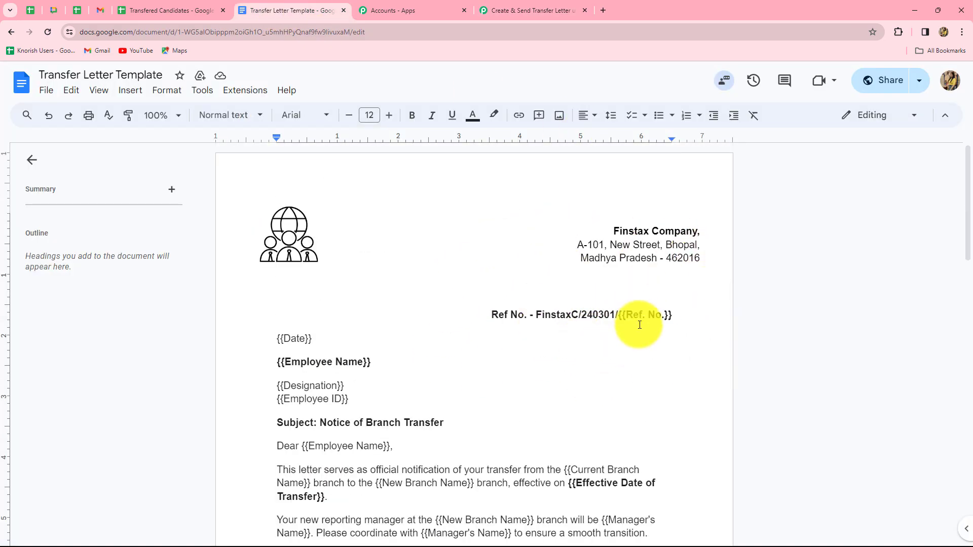
pyautogui.moveTo(535, 315); pyautogui.dragTo(618, 316)
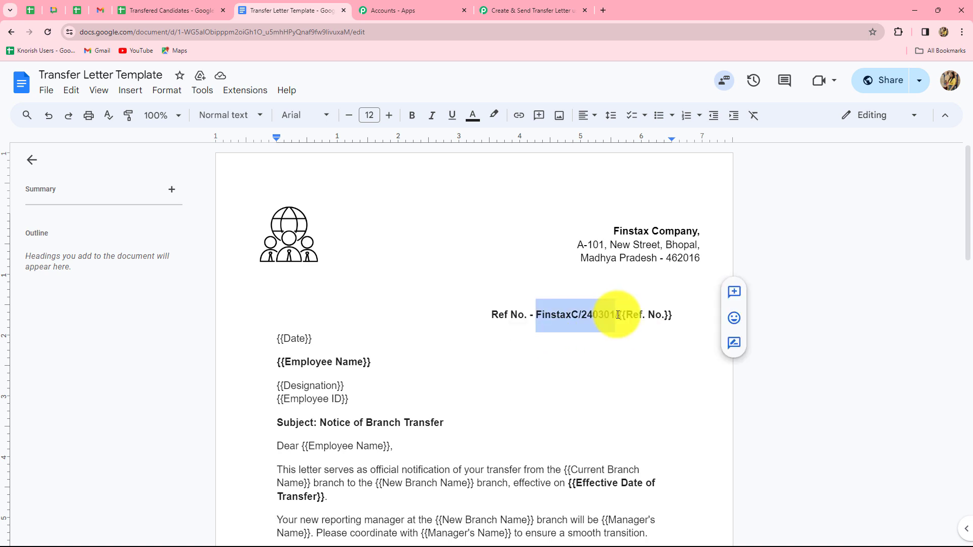
# Step: Return to the Pabbly Connect workflow and map the Ref. No. field to Employee ID from the Google Sheets step
pyautogui.click(608, 350)
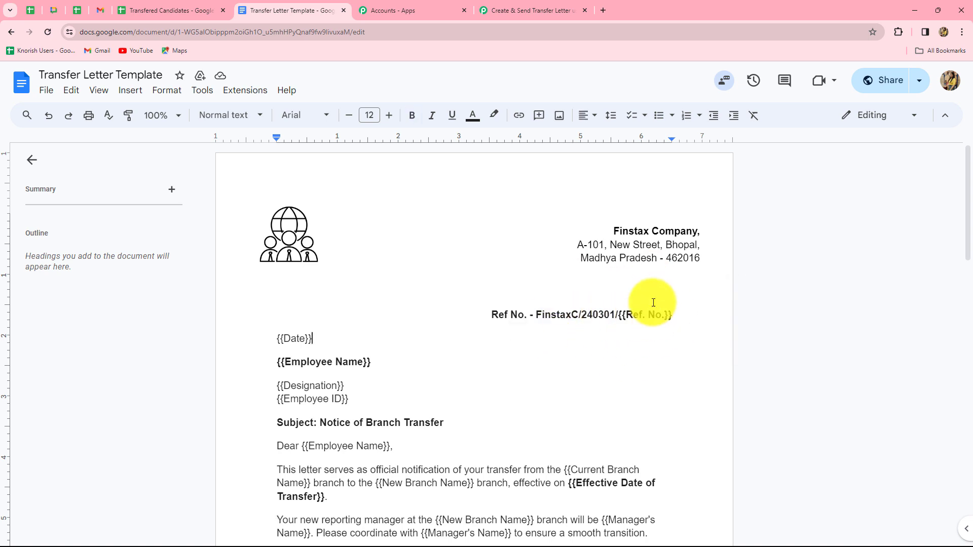
pyautogui.click(527, 10)
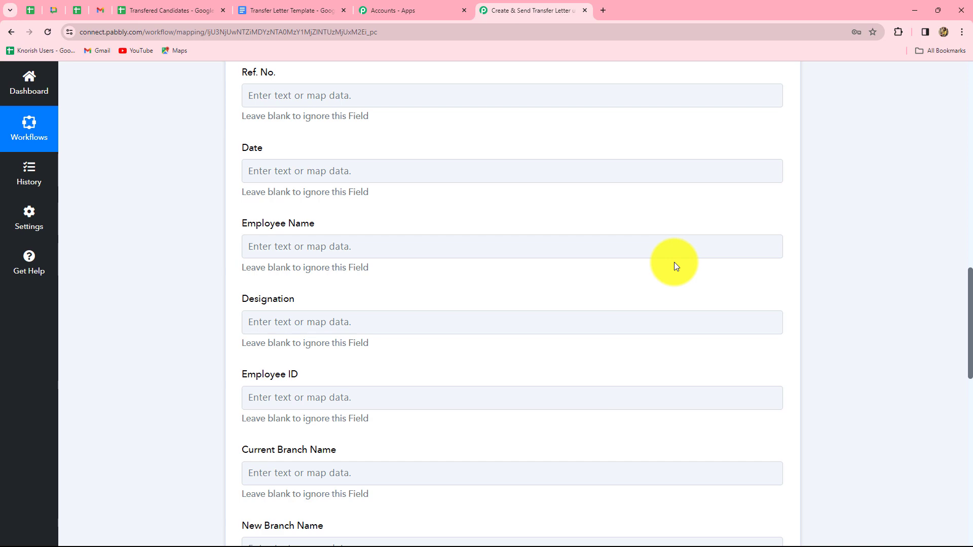
pyautogui.scroll(3, 644, 304)
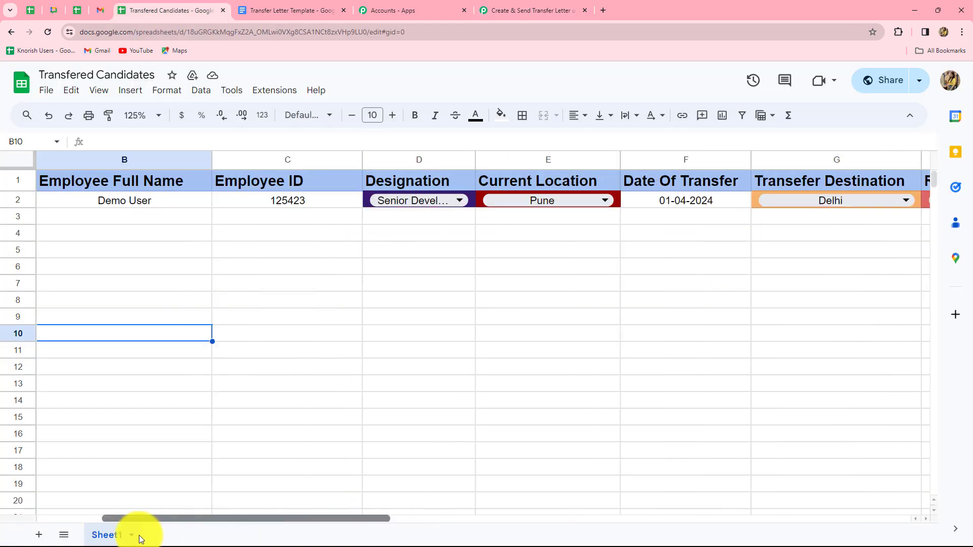
pyautogui.hscroll(-2, 141, 538)
pyautogui.click(515, 5)
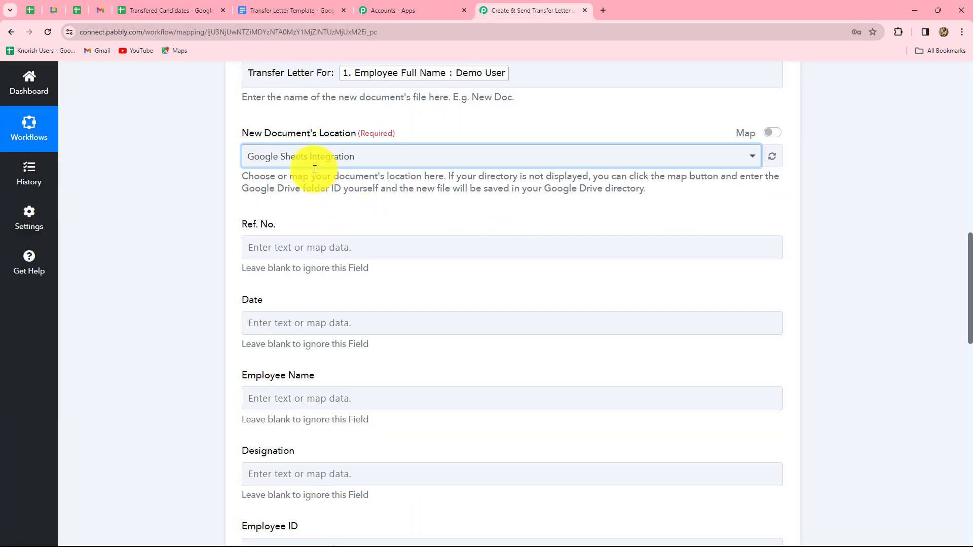
pyautogui.click(321, 245)
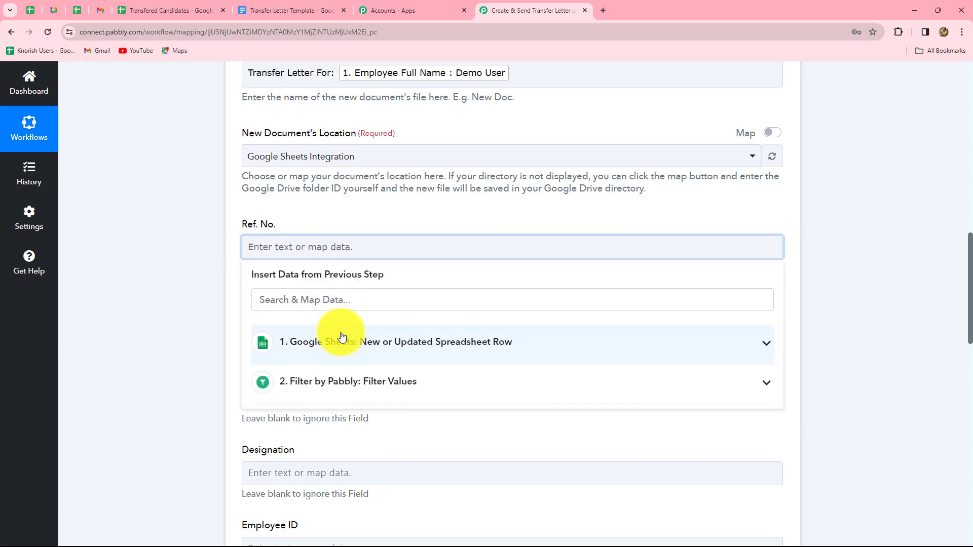
pyautogui.click(341, 340)
pyautogui.scroll(-5, 547, 407)
pyautogui.click(547, 394)
pyautogui.click(202, 183)
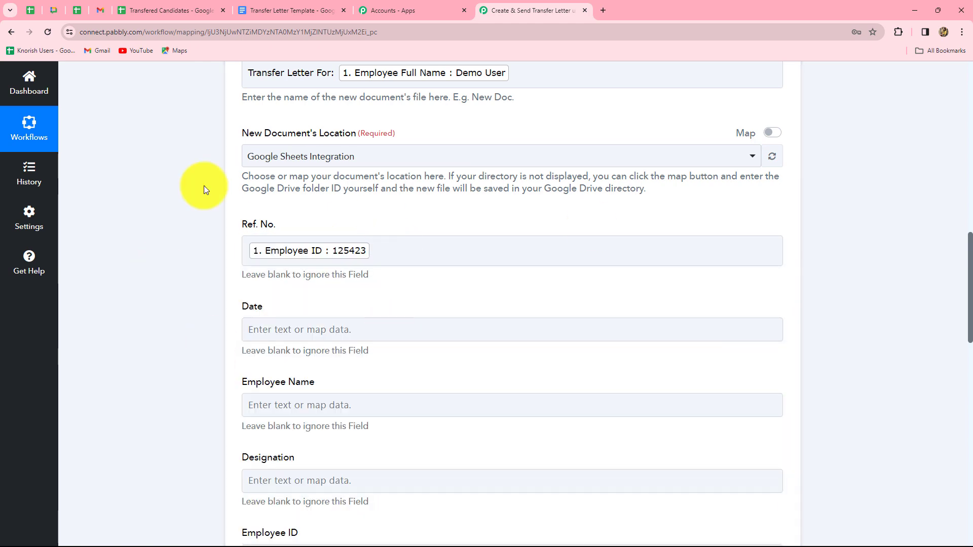
# Step: Map the letter's Date field to the Date value from the Google Sheets step
pyautogui.click(341, 322)
pyautogui.scroll(-3, 341, 321)
pyautogui.click(339, 322)
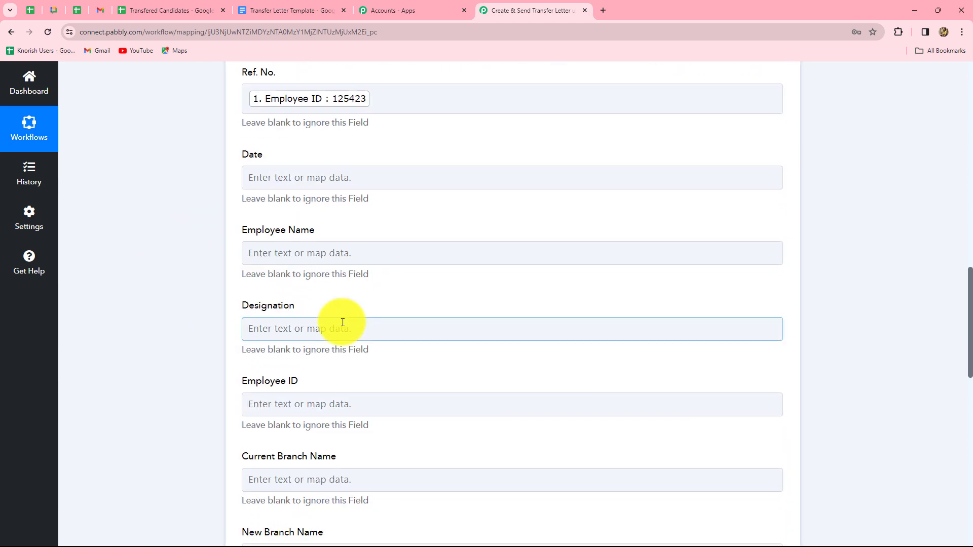
pyautogui.click(282, 179)
pyautogui.scroll(-2, 279, 178)
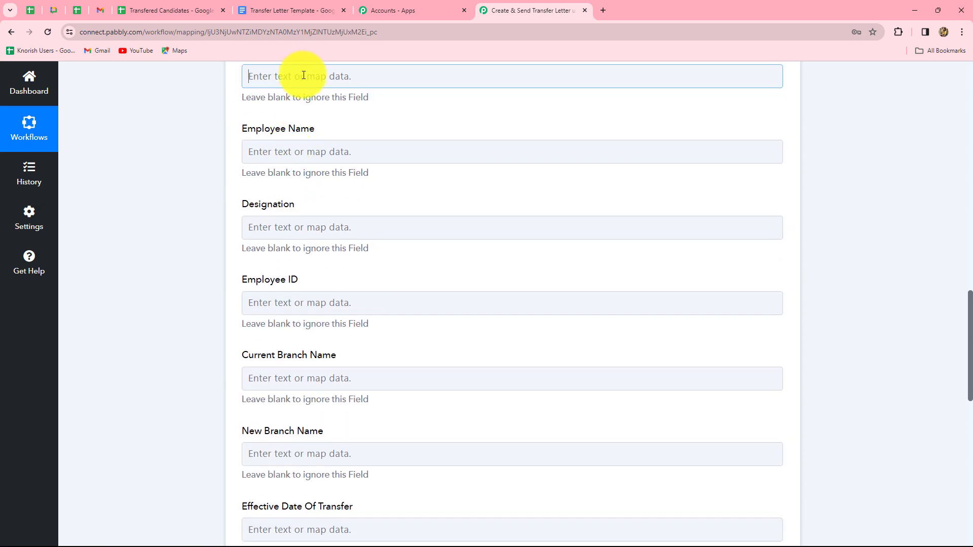
pyautogui.click(304, 75)
pyautogui.click(341, 191)
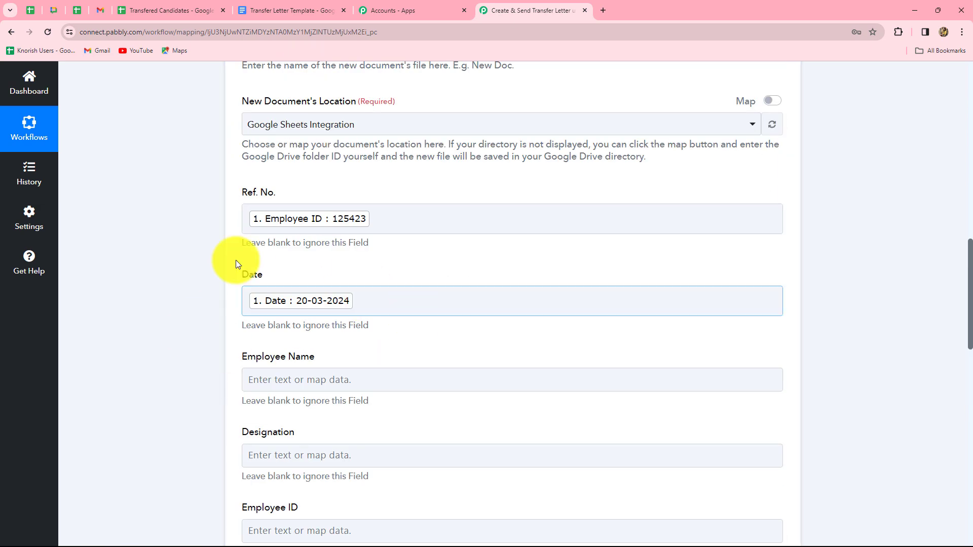
pyautogui.click(235, 264)
# Step: Map the Employee Name field to Employee Full Name from the Google Sheets step
pyautogui.scroll(-4, 351, 340)
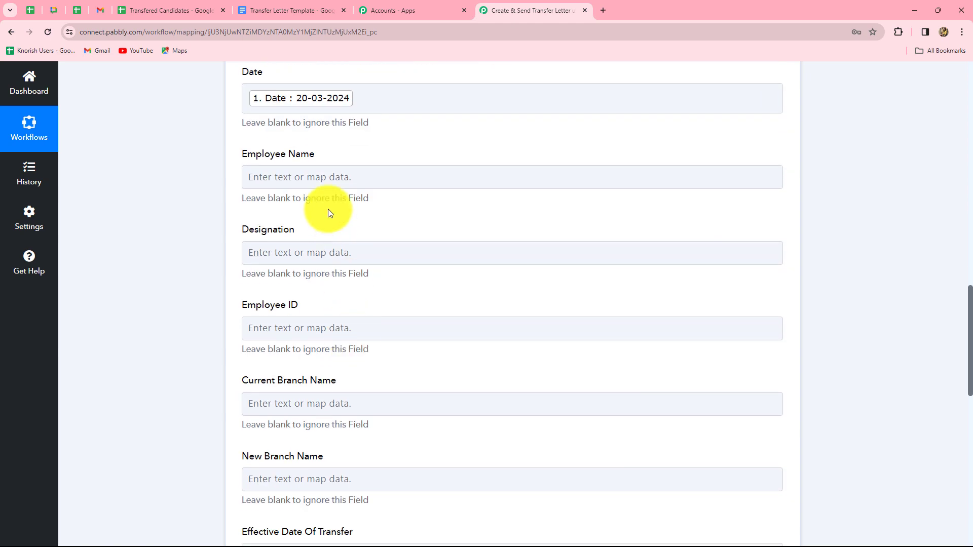
pyautogui.click(323, 176)
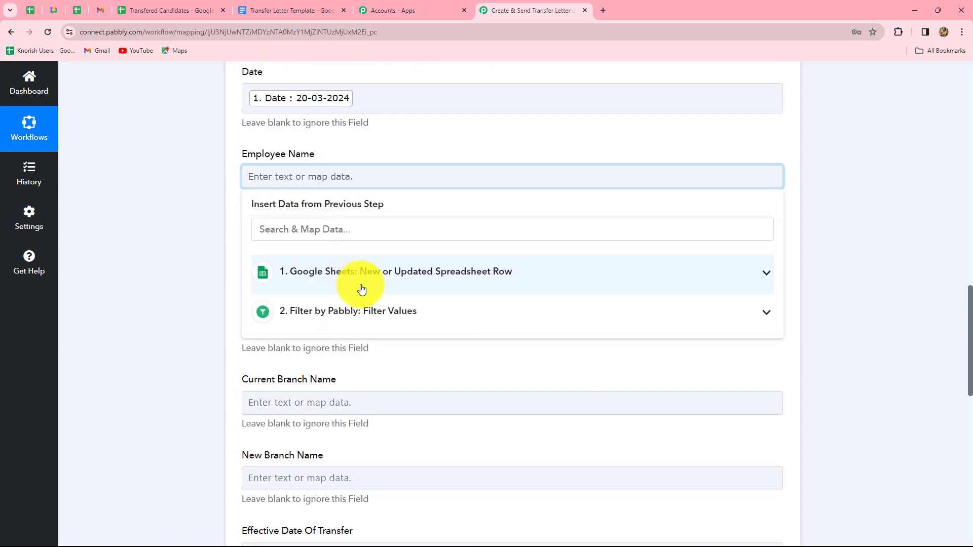
pyautogui.click(337, 273)
pyautogui.scroll(-5, 482, 460)
pyautogui.click(426, 403)
pyautogui.click(804, 341)
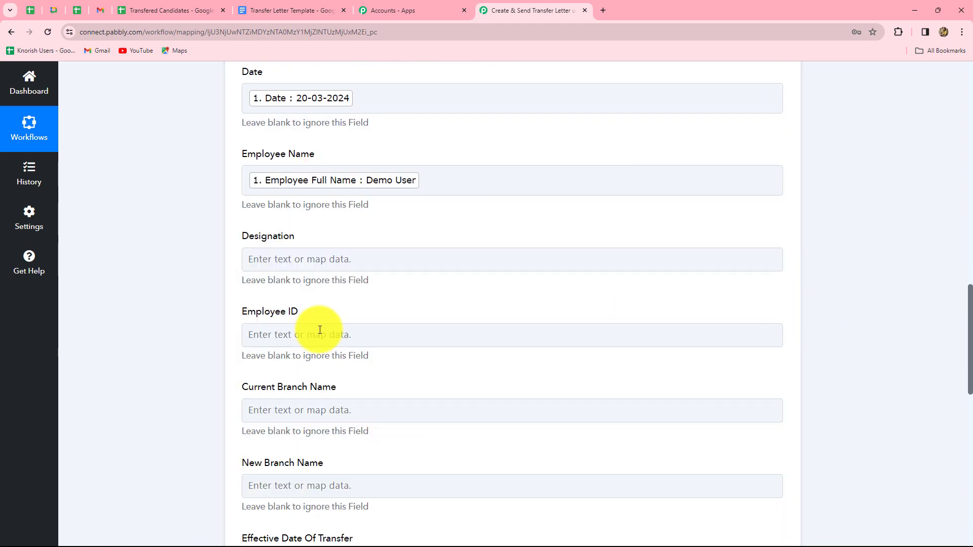
# Step: Map the Designation field to Designation from the Google Sheets step
pyautogui.scroll(-2, 321, 325)
pyautogui.click(290, 162)
pyautogui.click(381, 255)
pyautogui.scroll(-5, 390, 395)
pyautogui.click(374, 409)
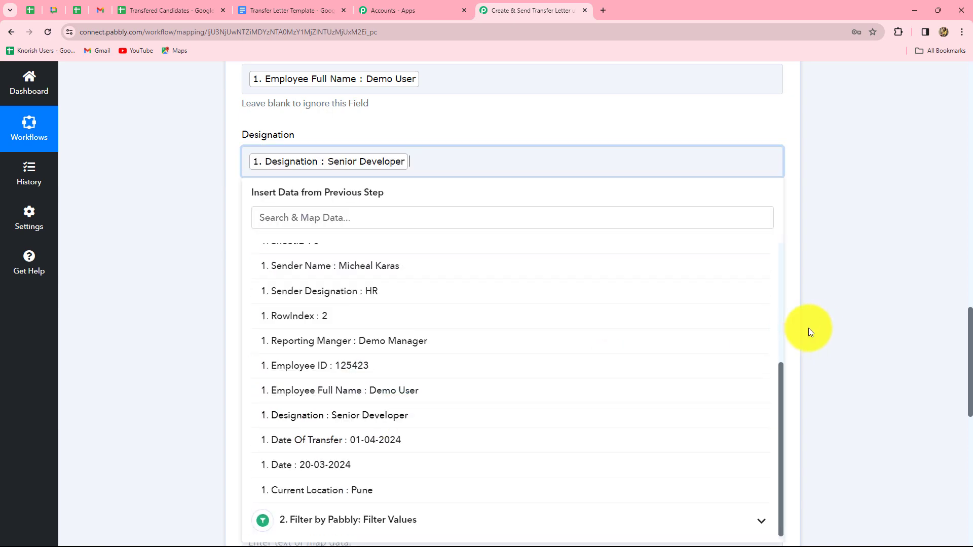
pyautogui.click(831, 327)
# Step: Check the placeholders in the Transfer Letter Template, and back in Pabbly Connect map the Employee ID field to Employee ID from Google Sheets
pyautogui.scroll(-1, 478, 288)
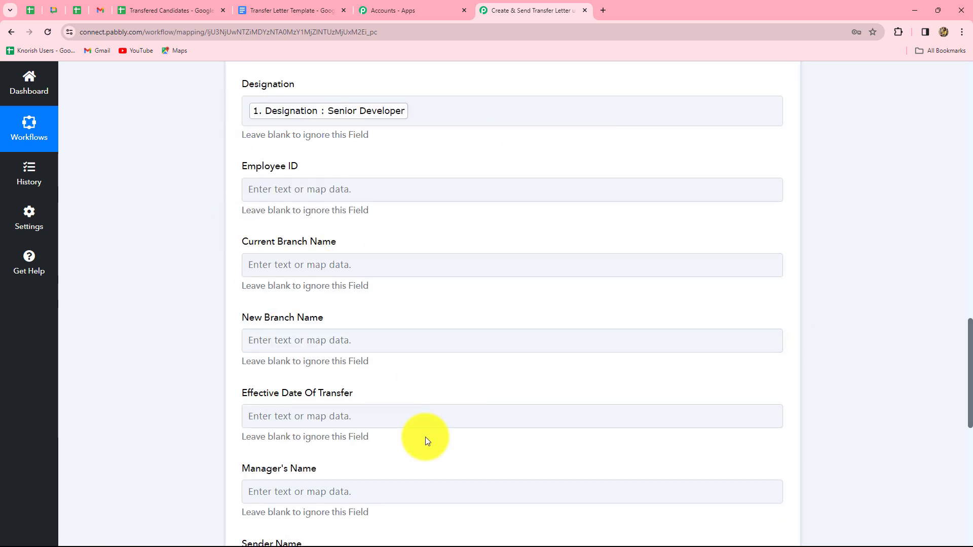
pyautogui.click(271, 10)
pyautogui.scroll(-3, 446, 379)
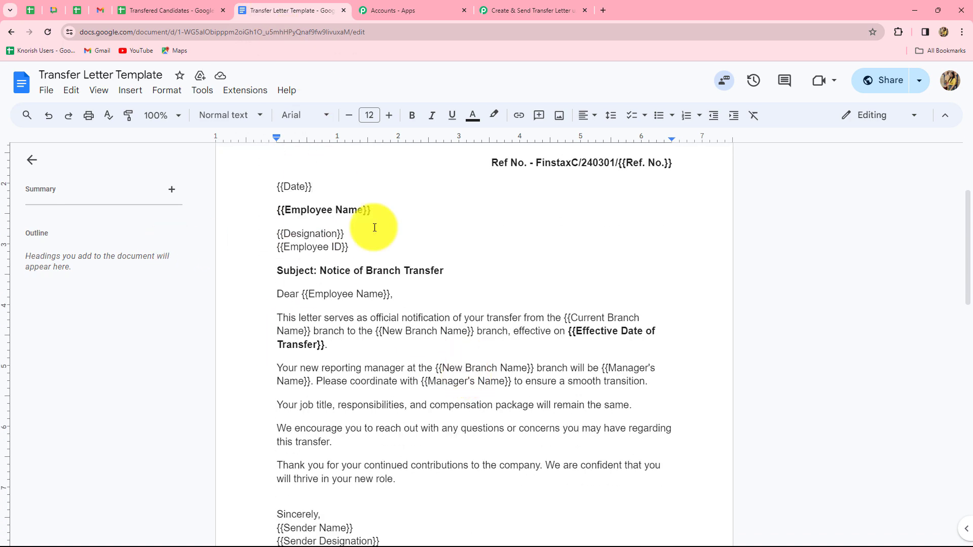
pyautogui.click(527, 10)
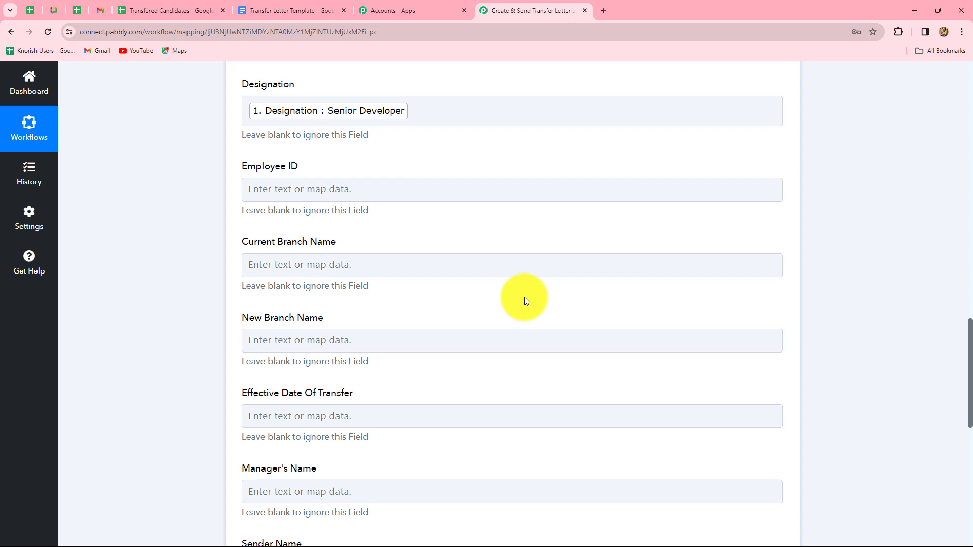
pyautogui.scroll(-2, 524, 297)
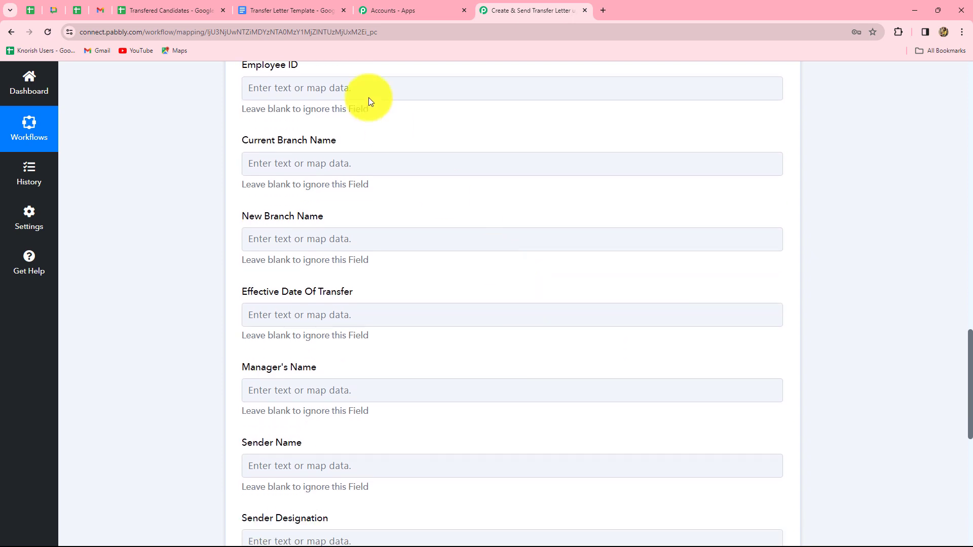
pyautogui.click(347, 91)
pyautogui.click(354, 200)
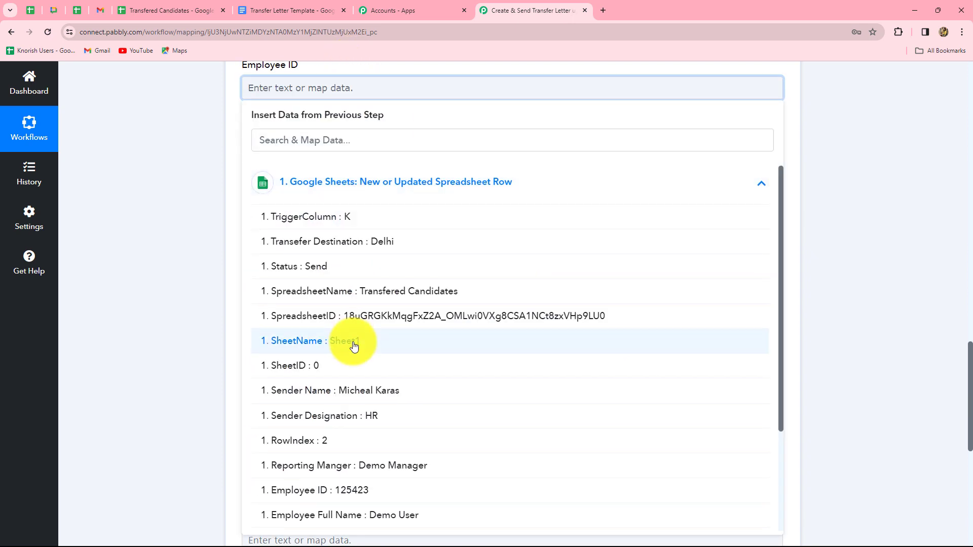
pyautogui.click(344, 493)
# Step: Map the Current Branch Name field to Current Location from the Google Sheets step
pyautogui.click(267, 175)
pyautogui.click(336, 274)
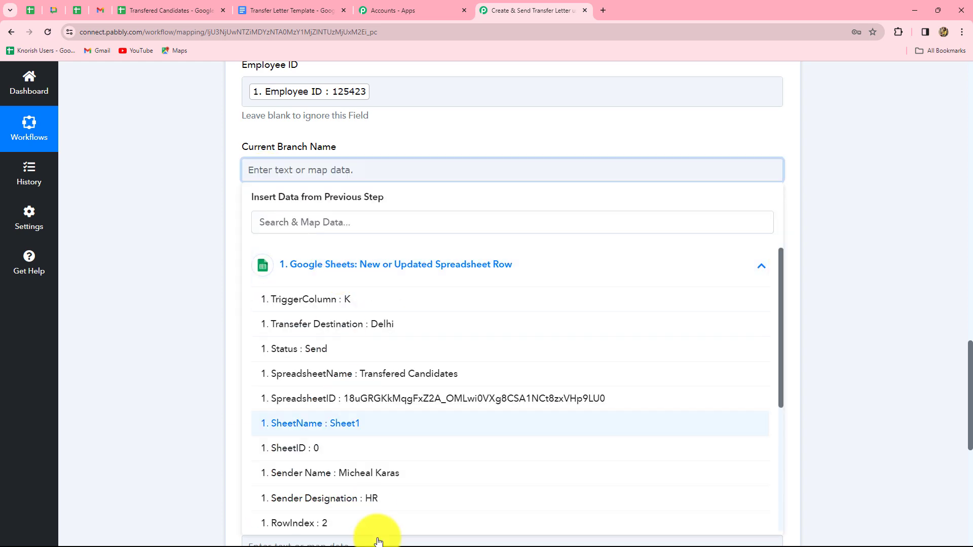
pyautogui.scroll(-5, 380, 506)
pyautogui.click(384, 480)
pyautogui.click(839, 322)
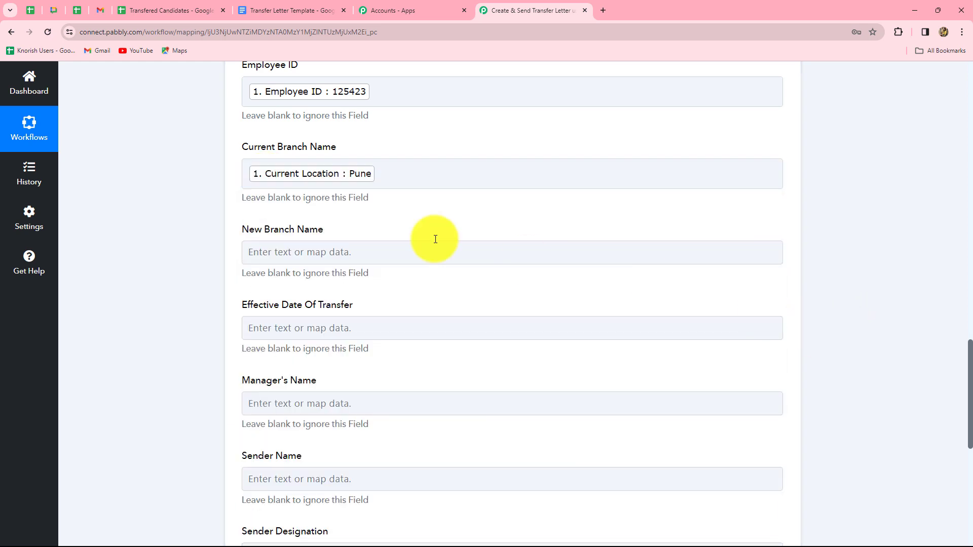
# Step: Map the New Branch Name field to Transefer Destination from the Google Sheets step
pyautogui.scroll(-2, 388, 201)
pyautogui.click(351, 157)
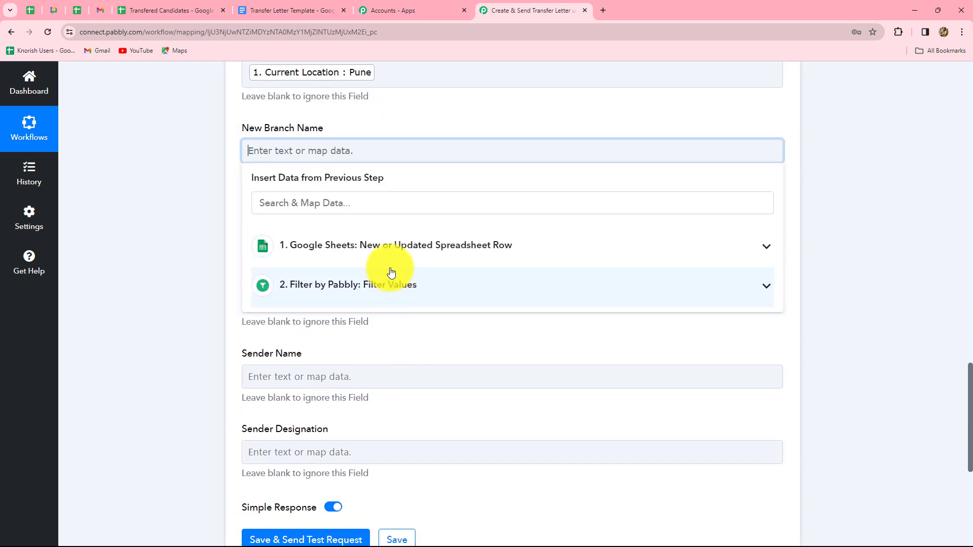
pyautogui.click(390, 259)
pyautogui.scroll(-2, 399, 395)
pyautogui.click(380, 250)
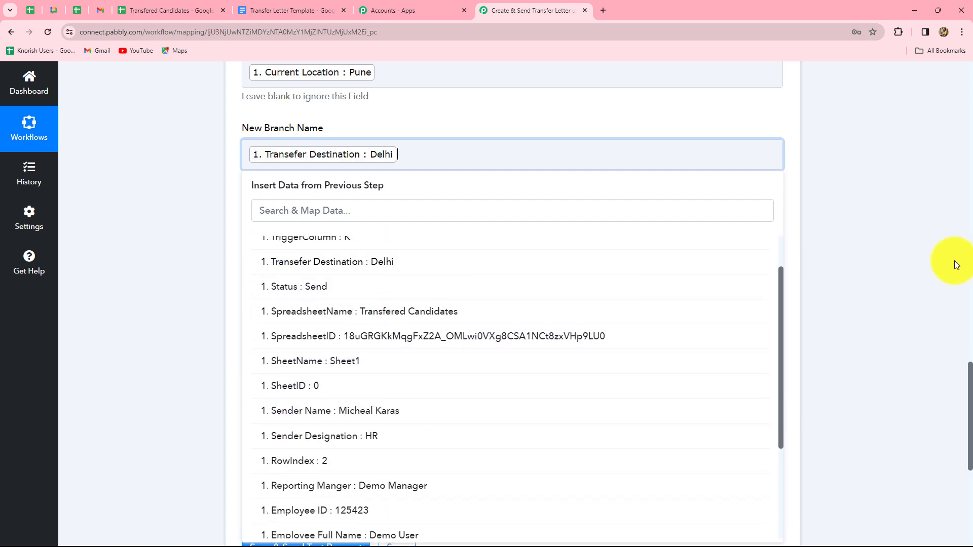
pyautogui.click(840, 269)
# Step: Map the Effective Date Of Transfer field to Date Of Transfer from the Google Sheets step
pyautogui.scroll(-2, 428, 267)
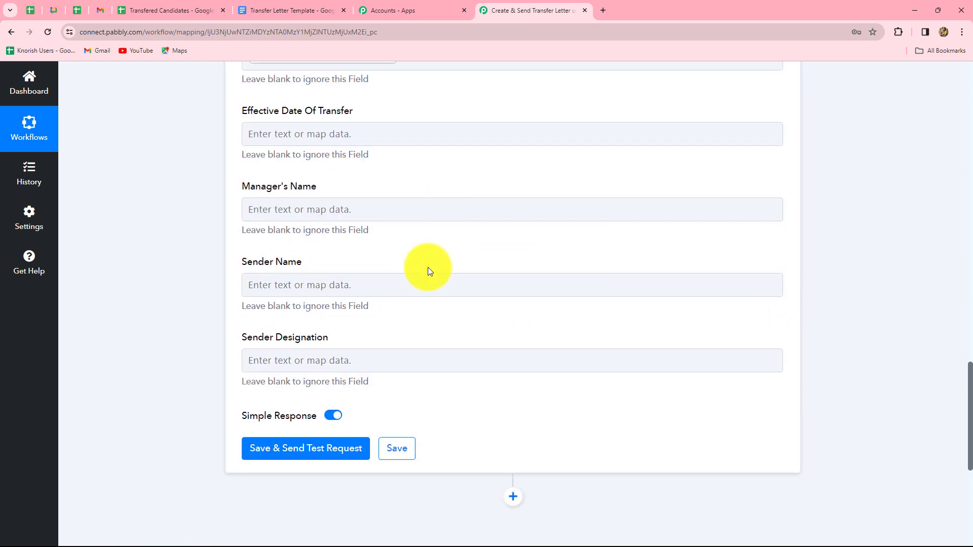
pyautogui.click(315, 131)
pyautogui.click(324, 226)
pyautogui.scroll(-3, 310, 463)
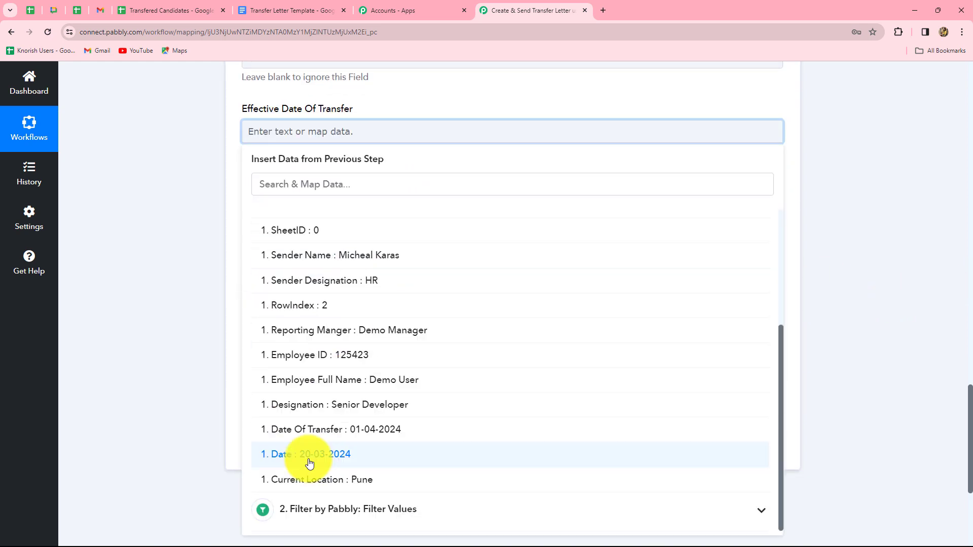
pyautogui.click(385, 429)
# Step: Map the Manager's Name field to Reporting Manger from the Google Sheets step
pyautogui.scroll(-5, 350, 304)
pyautogui.click(320, 113)
pyautogui.click(347, 220)
pyautogui.scroll(-5, 369, 409)
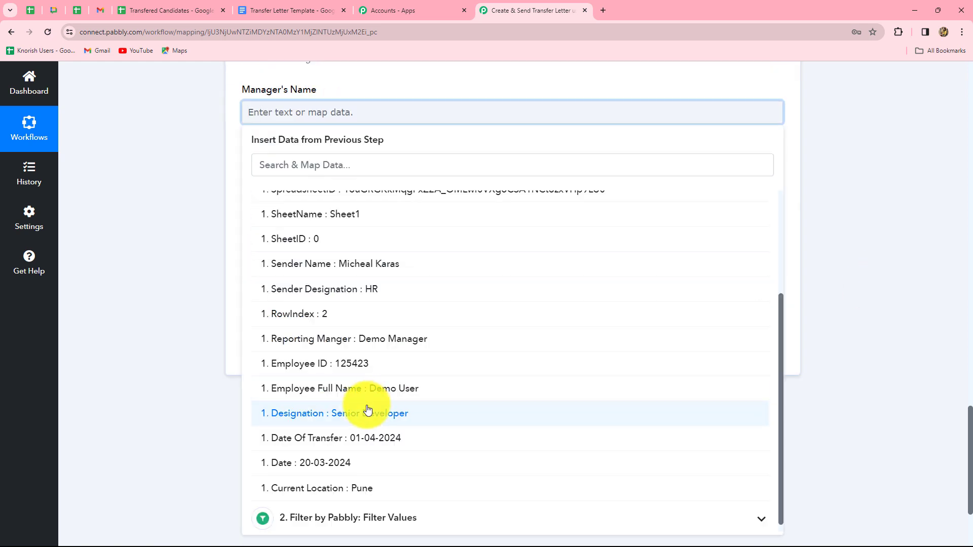
pyautogui.click(324, 321)
# Step: Map the Sender Name and Sender Designation fields to their matching values from the Google Sheets step
pyautogui.click(318, 192)
pyautogui.click(348, 302)
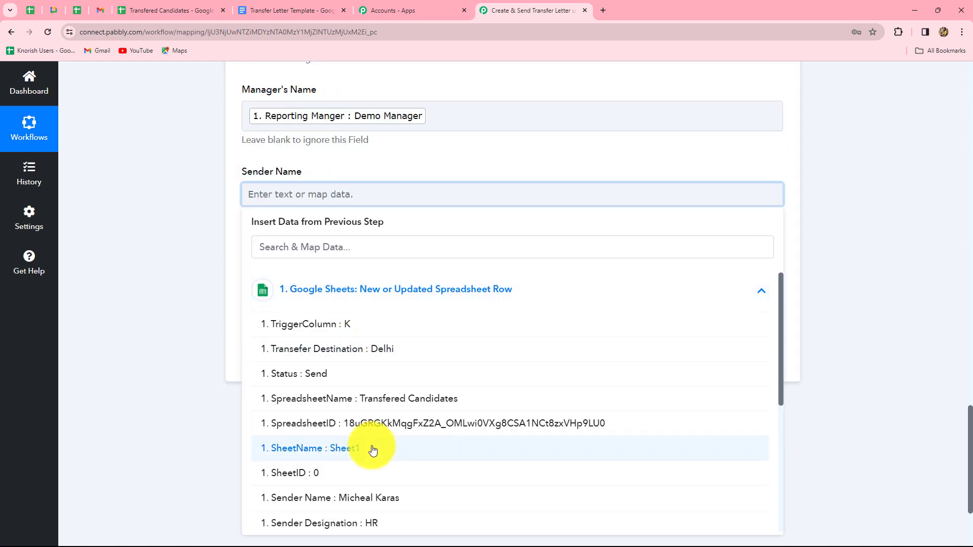
pyautogui.scroll(-3, 371, 456)
pyautogui.scroll(2, 372, 482)
pyautogui.click(372, 449)
pyautogui.scroll(-3, 355, 274)
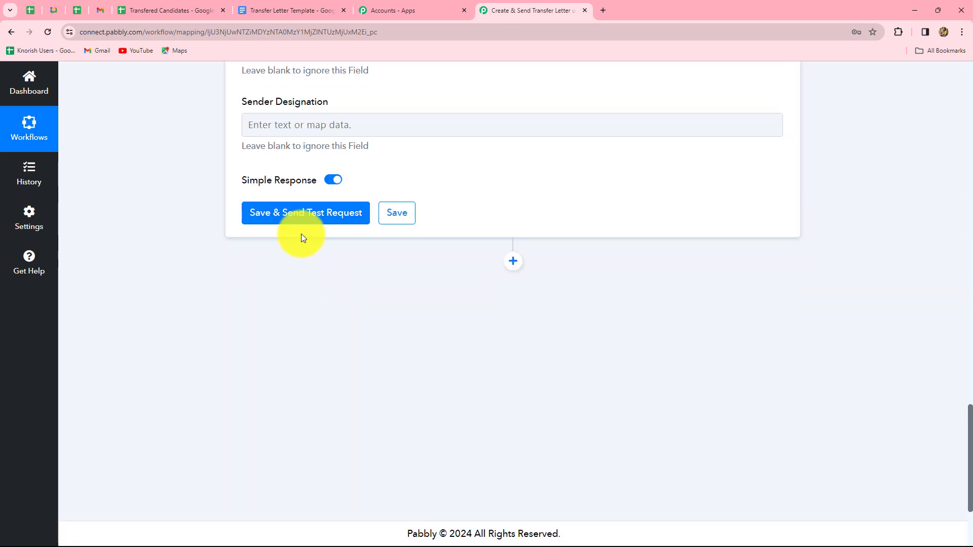
pyautogui.click(303, 131)
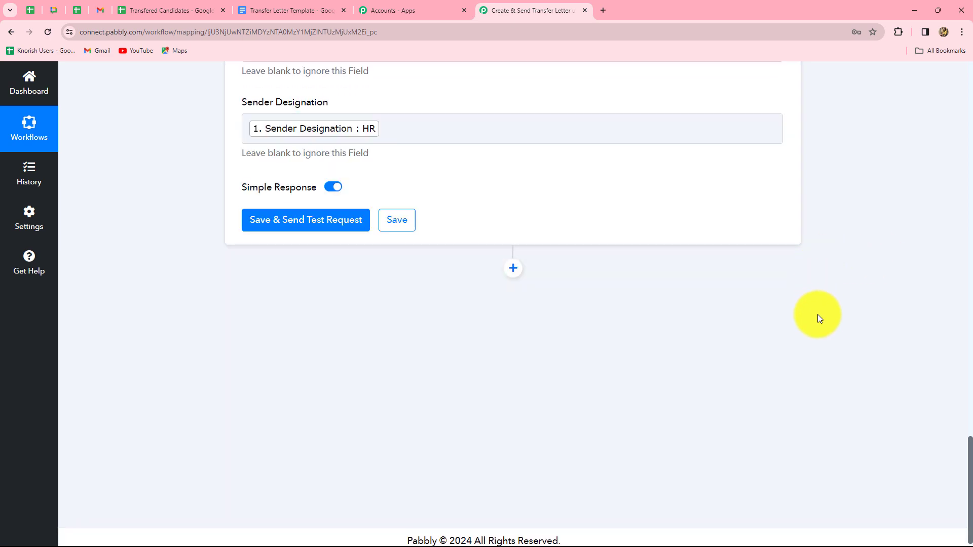
# Step: Review the mapped fields, save the Google Docs step and send its test request
pyautogui.scroll(8, 817, 314)
pyautogui.scroll(-8, 817, 314)
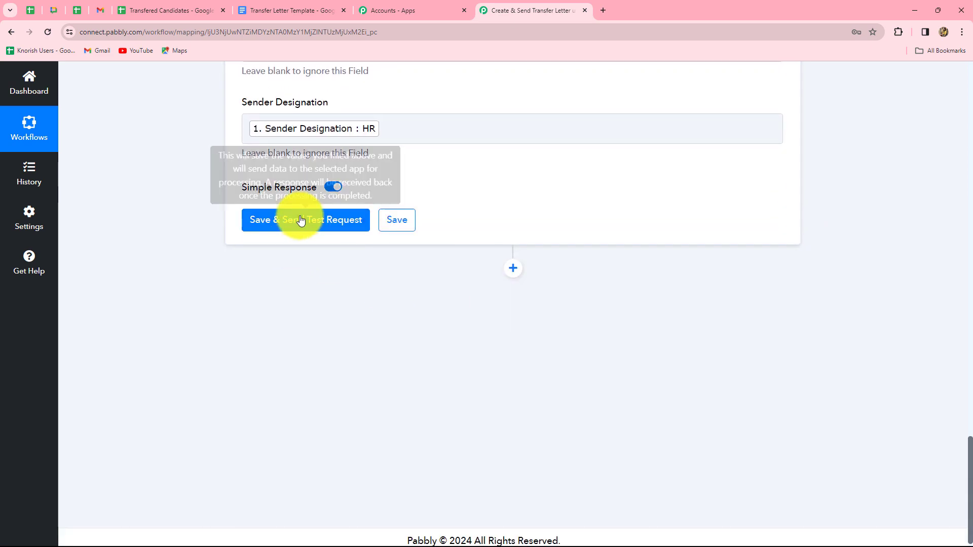
pyautogui.click(304, 222)
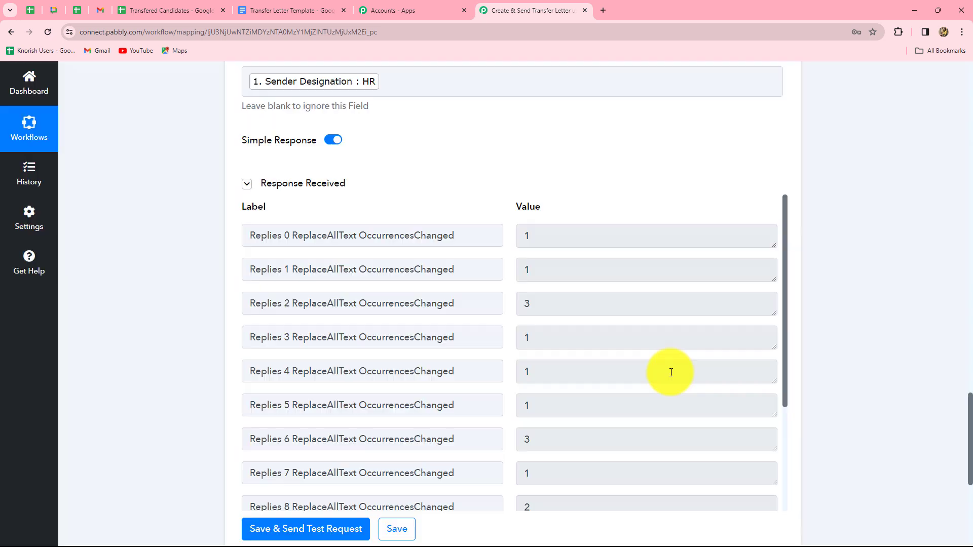
# Step: Open the generated transfer letter in Google Docs using the response's DocumentId and examine the employee ID in its reference number
pyautogui.scroll(-3, 634, 404)
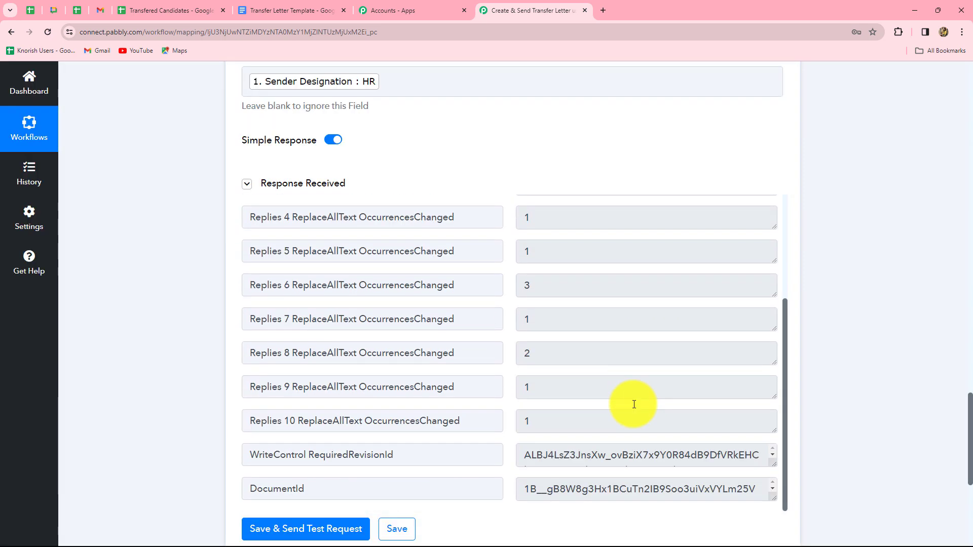
pyautogui.moveTo(526, 494); pyautogui.dragTo(760, 499)
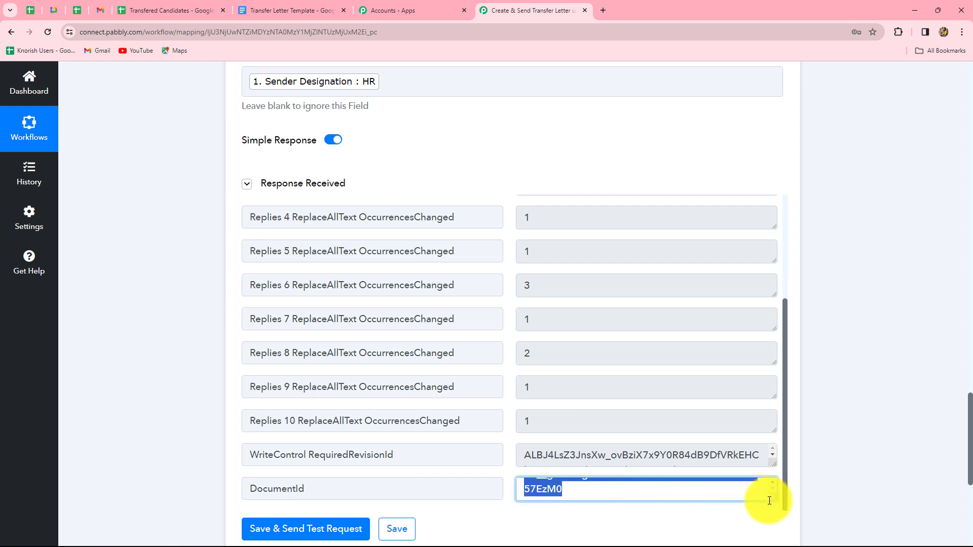
pyautogui.click(828, 476)
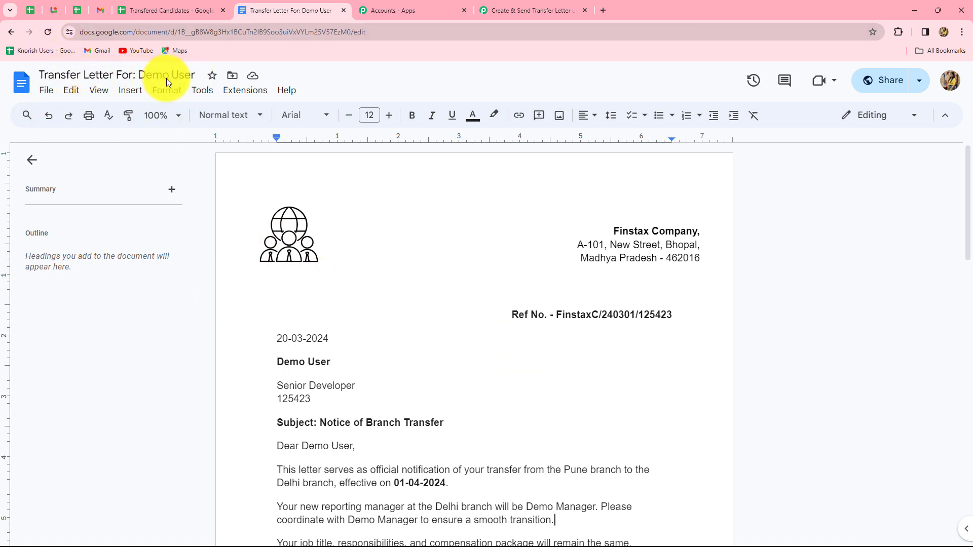
pyautogui.scroll(-1, 678, 267)
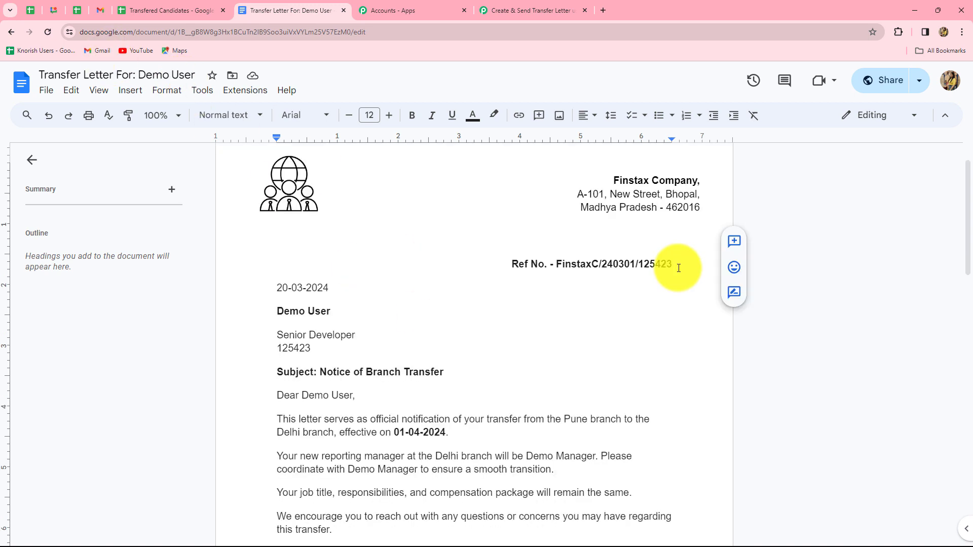
pyautogui.moveTo(678, 268); pyautogui.dragTo(648, 269)
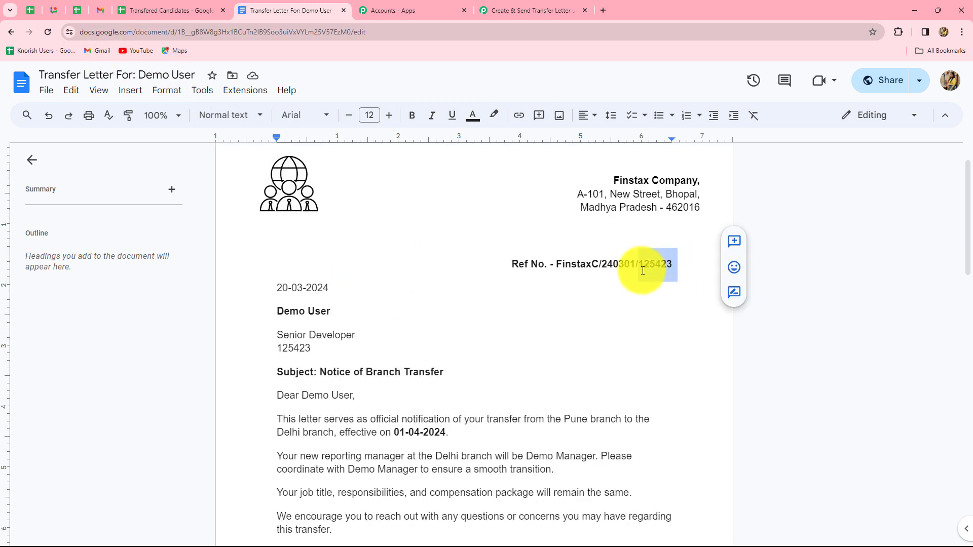
# Step: Read through the generated transfer letter, examining the employee details, branches, effective date, reporting manager and sender signature
pyautogui.click(637, 298)
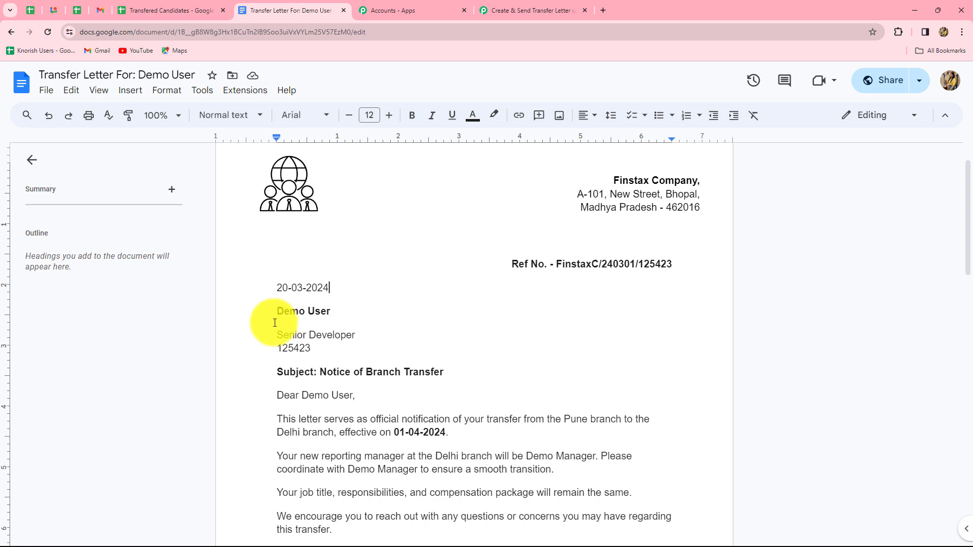
pyautogui.scroll(-5, 336, 319)
pyautogui.scroll(1, 310, 200)
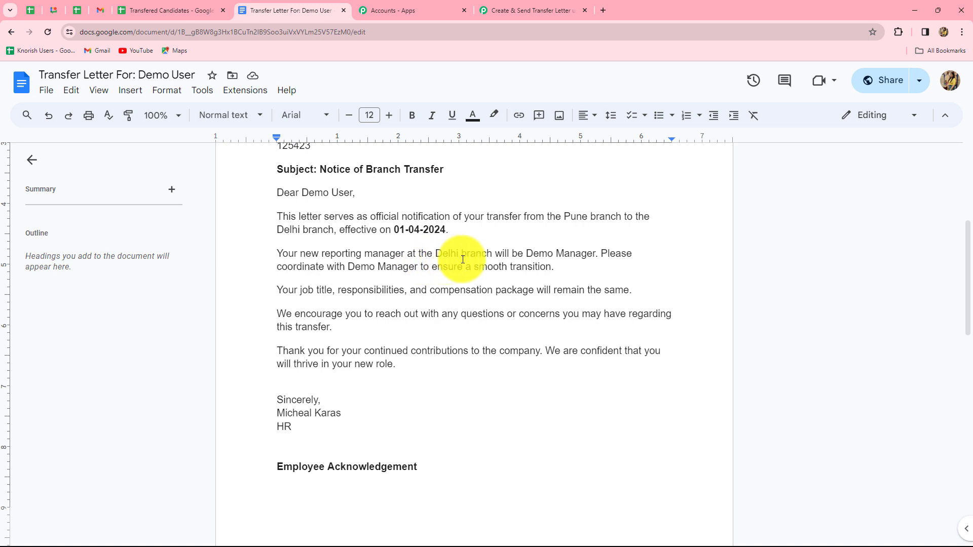
pyautogui.moveTo(599, 255); pyautogui.dragTo(517, 255)
pyautogui.click(633, 277)
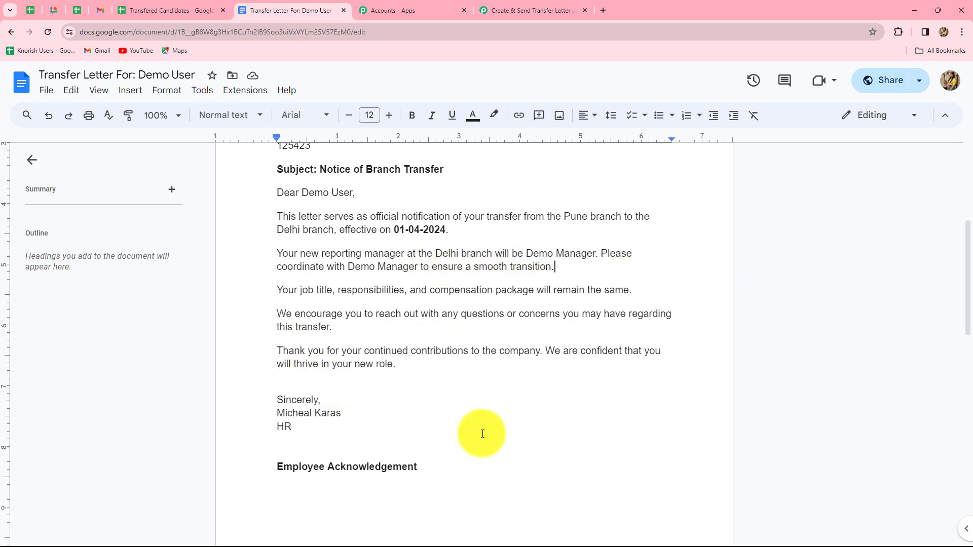
pyautogui.scroll(-5, 470, 446)
pyautogui.scroll(10, 469, 446)
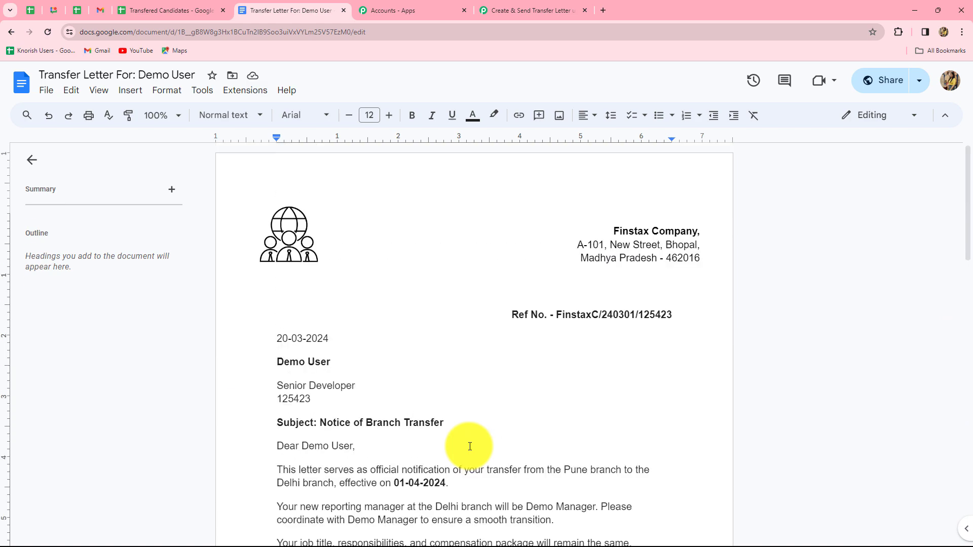
pyautogui.click(518, 11)
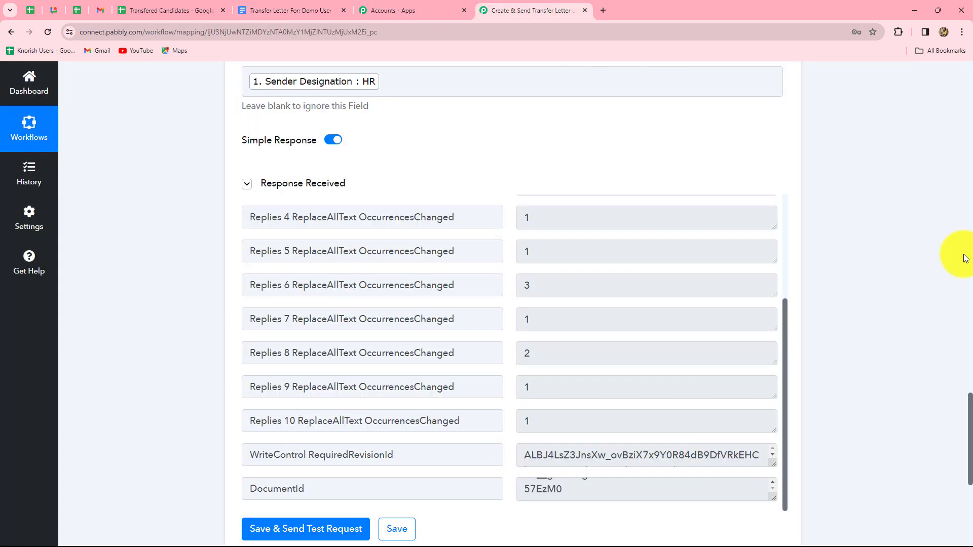
pyautogui.click(289, 10)
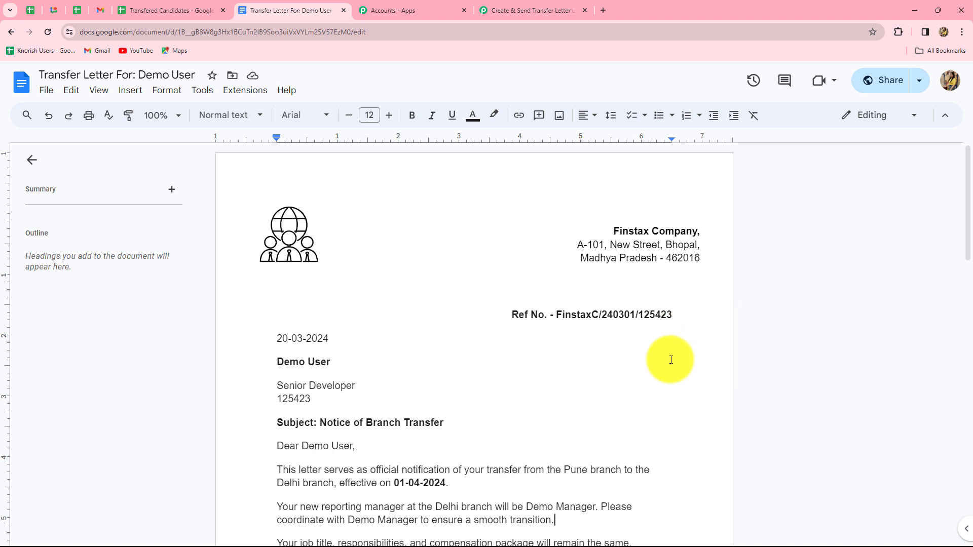
# Step: Return to the Pabbly Connect workflow and add a Google Drive action with the Share a File With Anyone event after the Google Docs step
pyautogui.click(537, 10)
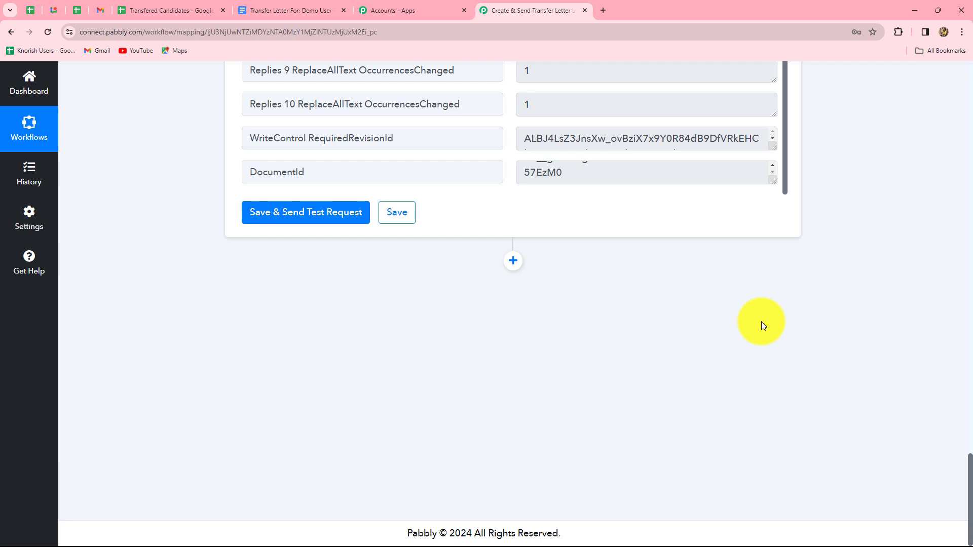
pyautogui.scroll(4, 571, 314)
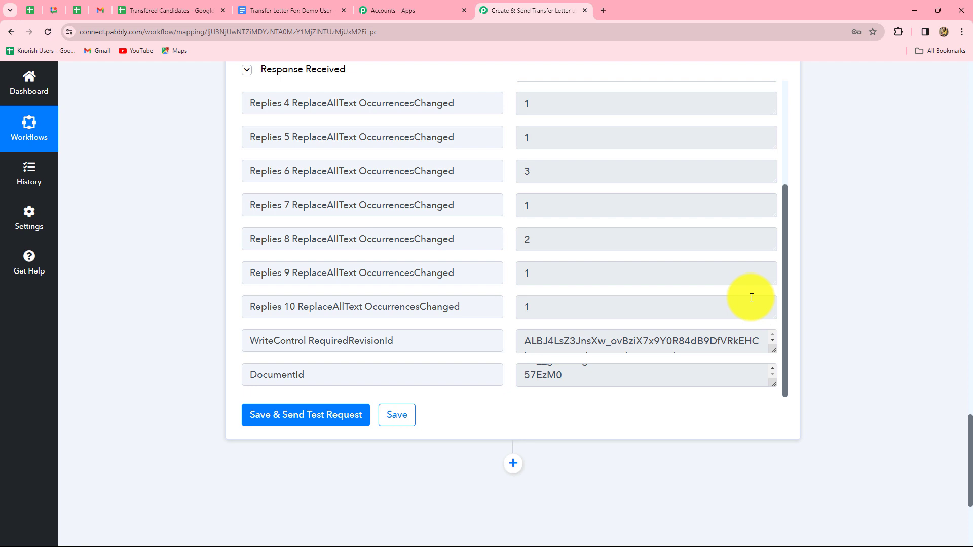
pyautogui.scroll(-4, 751, 298)
pyautogui.click(513, 261)
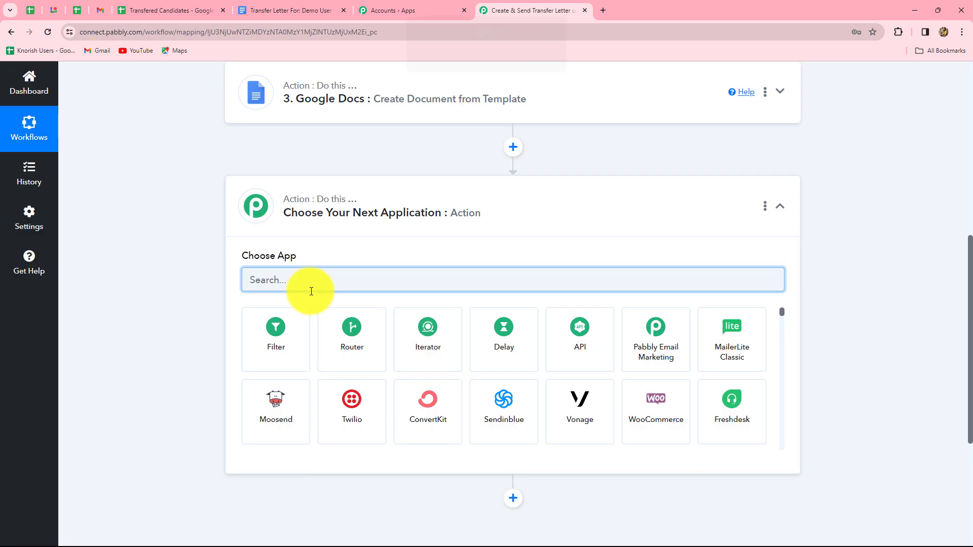
pyautogui.write('Googl')
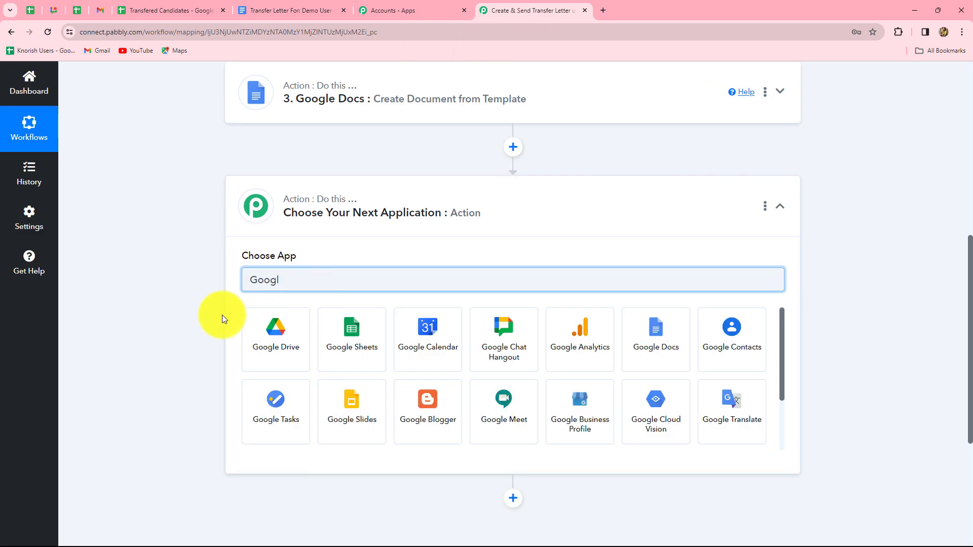
pyautogui.click(277, 327)
pyautogui.click(285, 336)
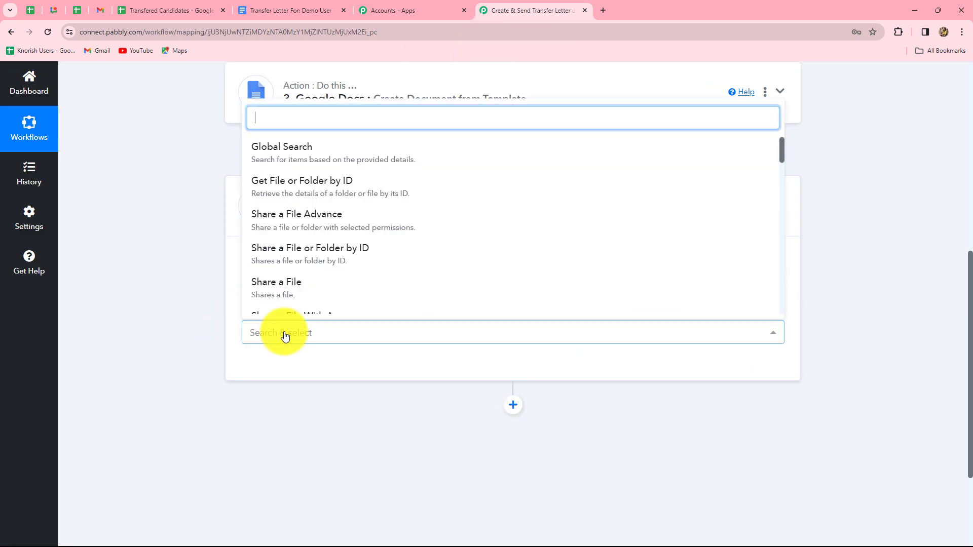
pyautogui.click(319, 313)
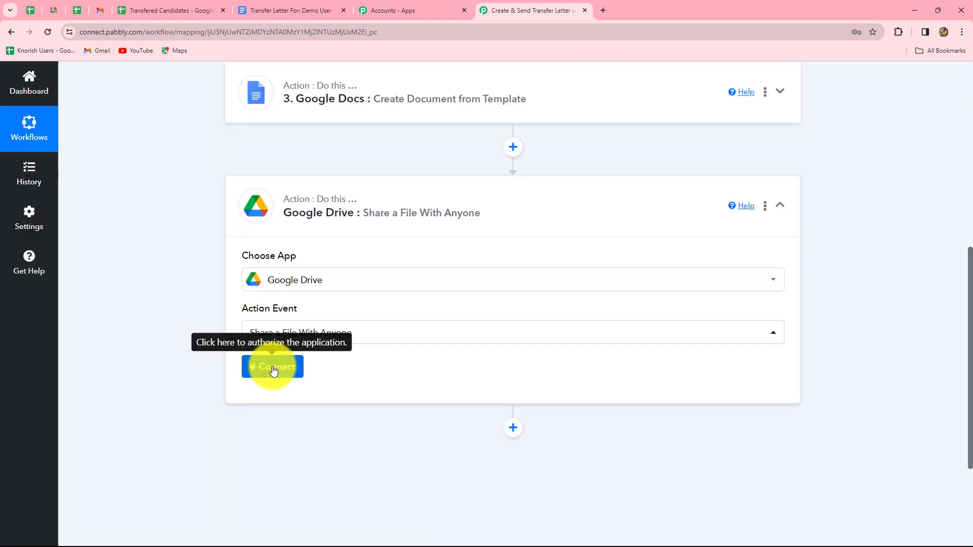
# Step: Connect the Google Drive action through a new connection, signing in with Google and allowing access
pyautogui.click(274, 369)
pyautogui.click(449, 191)
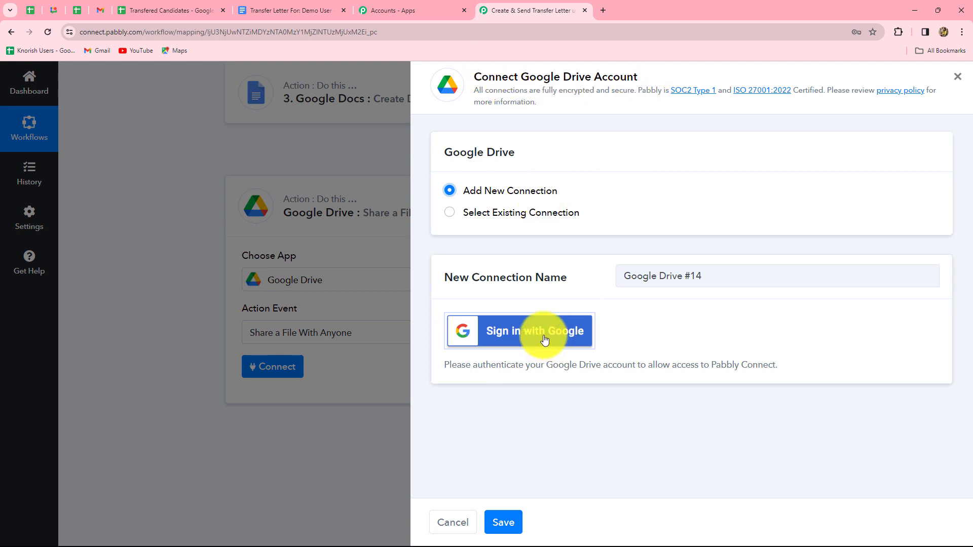
pyautogui.click(528, 333)
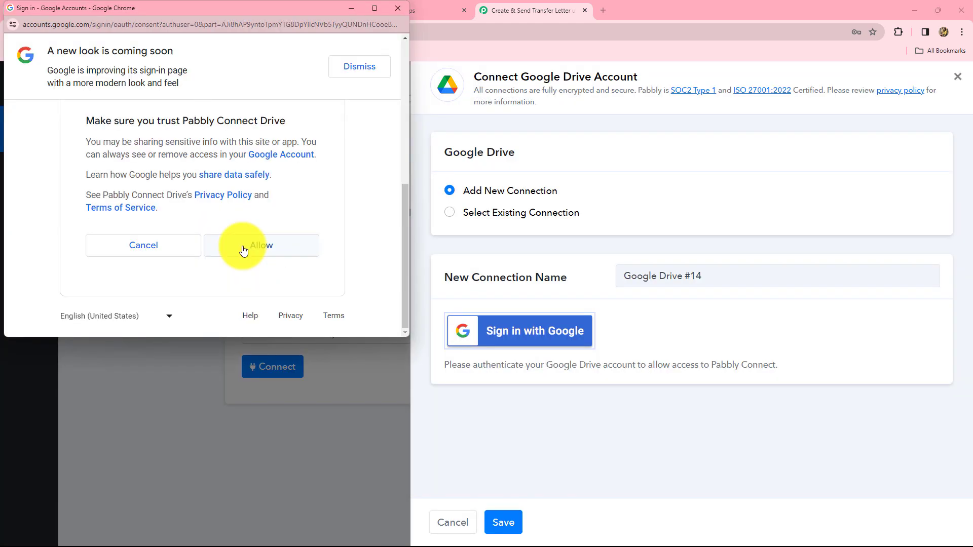
pyautogui.click(243, 248)
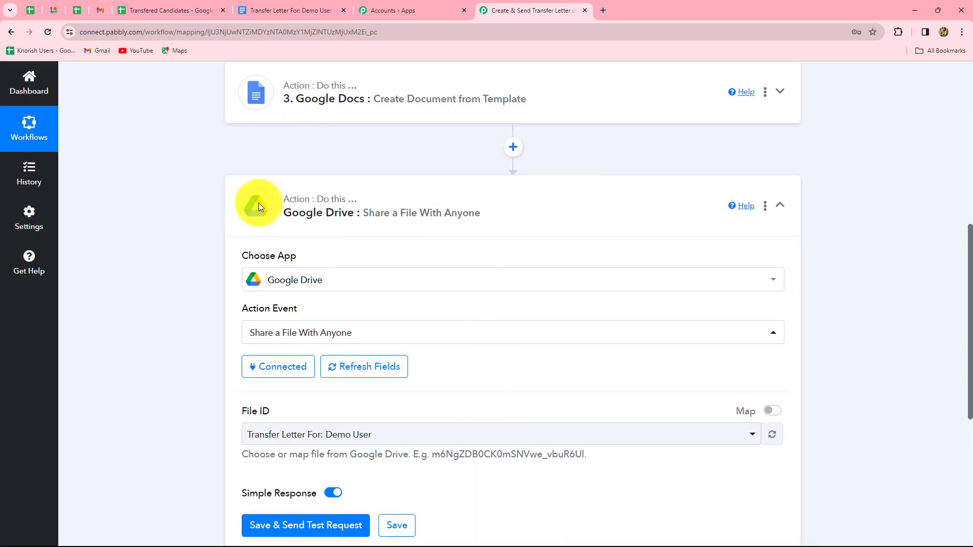
# Step: Enable mapping for File ID and replace the fixed file with DocumentId from the Google Docs step
pyautogui.scroll(-4, 521, 342)
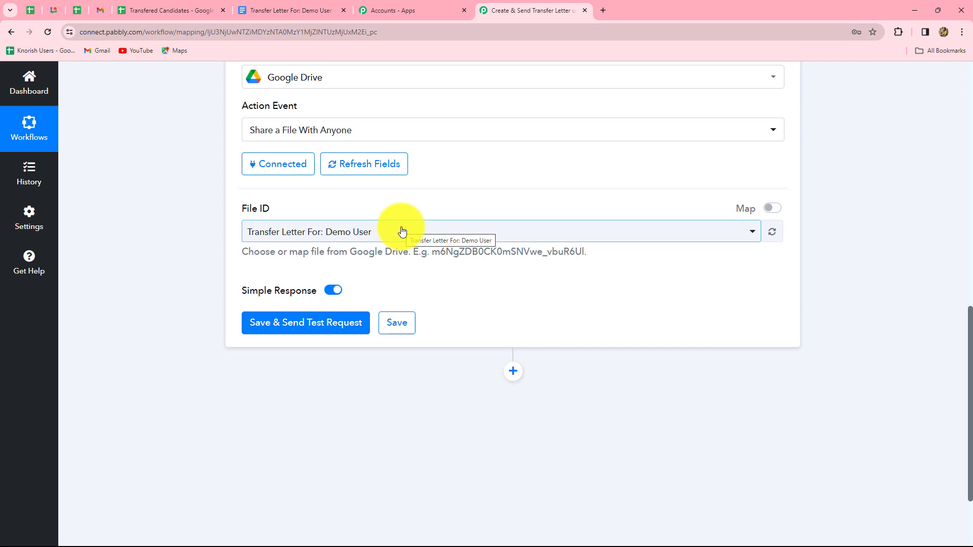
pyautogui.click(771, 208)
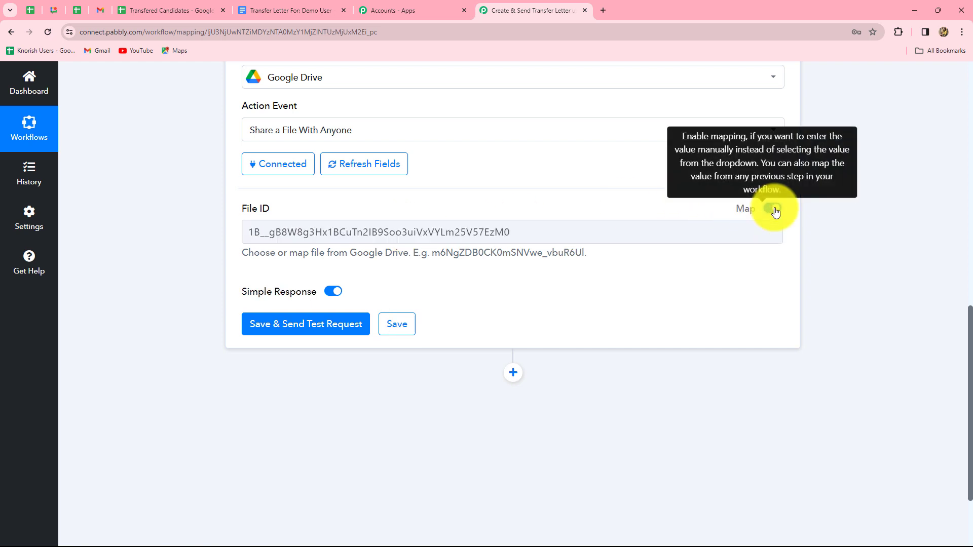
pyautogui.doubleClick(467, 232)
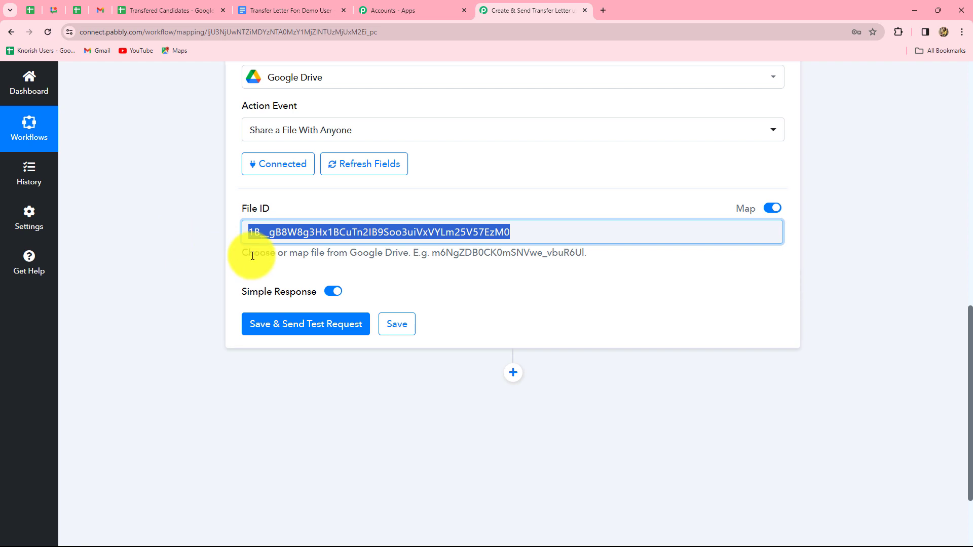
pyautogui.press('BackSpace')
pyautogui.click(287, 239)
pyautogui.scroll(-5, 380, 375)
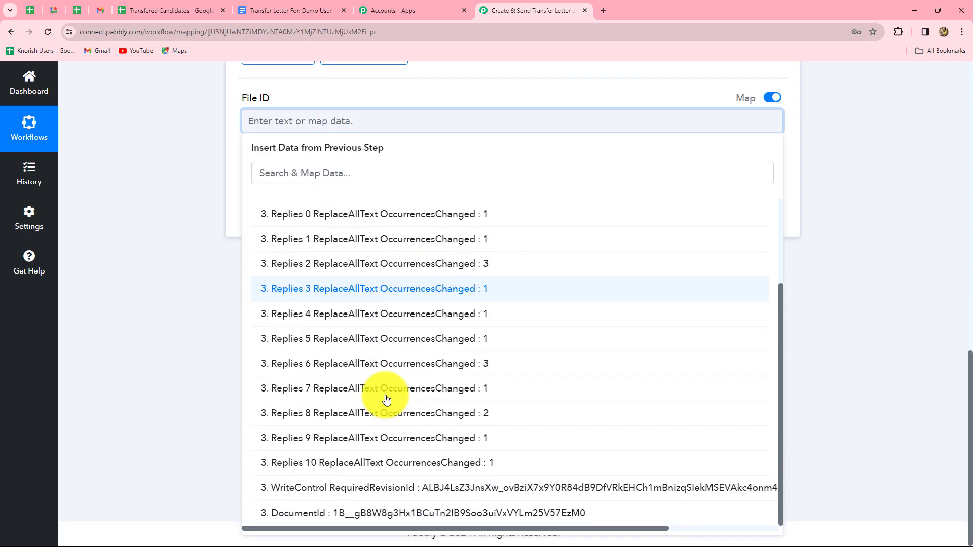
pyautogui.click(421, 513)
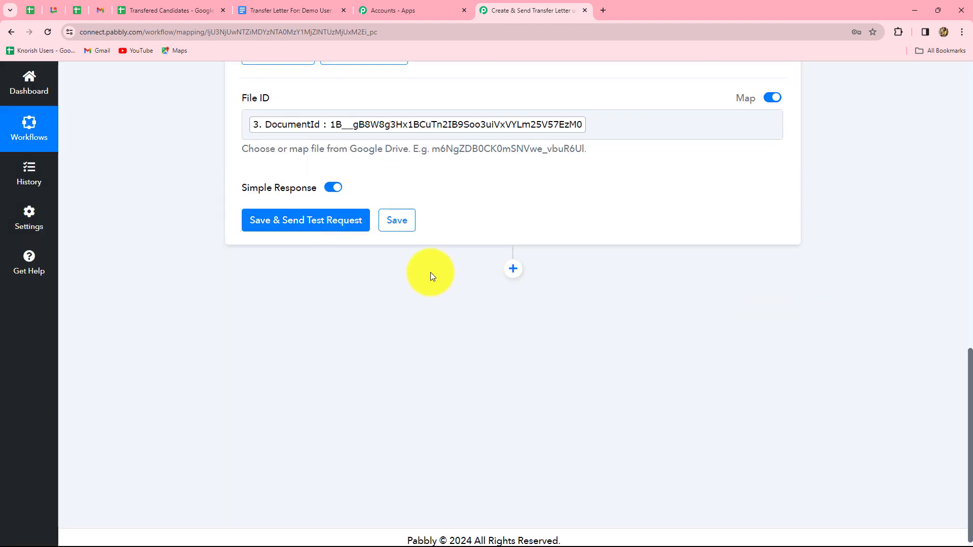
# Step: Save the Google Drive step, send its test request and examine the PDF export link in the response
pyautogui.click(334, 223)
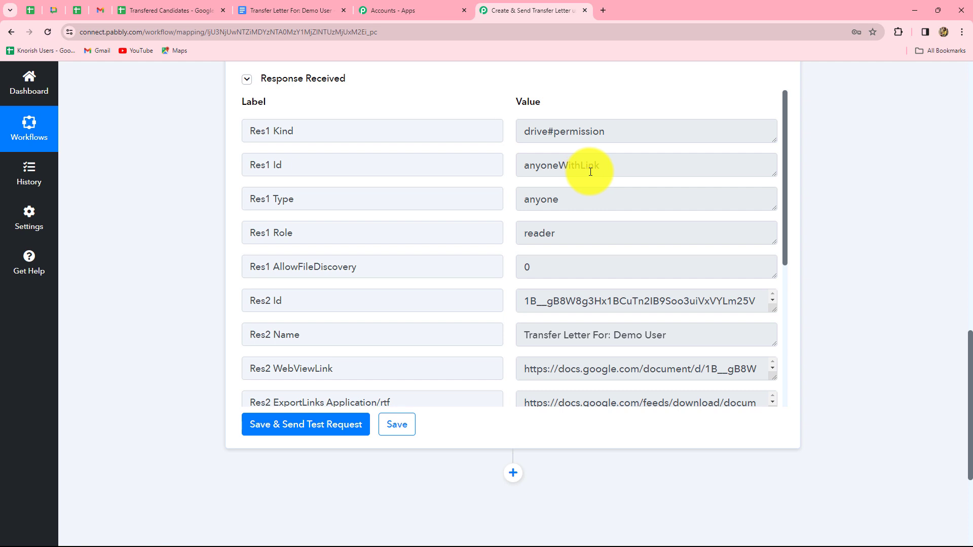
pyautogui.scroll(-6, 674, 299)
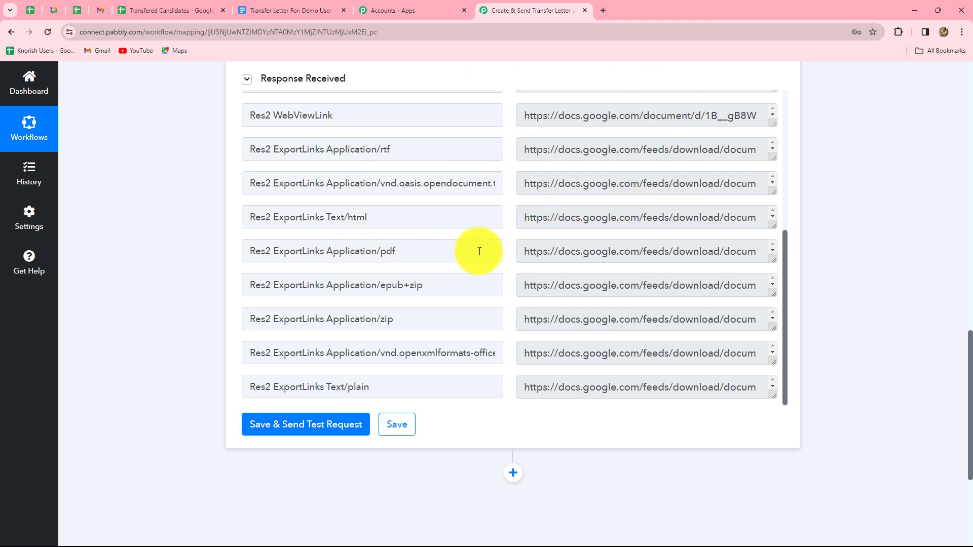
pyautogui.moveTo(532, 250); pyautogui.dragTo(723, 264)
pyautogui.click(746, 263)
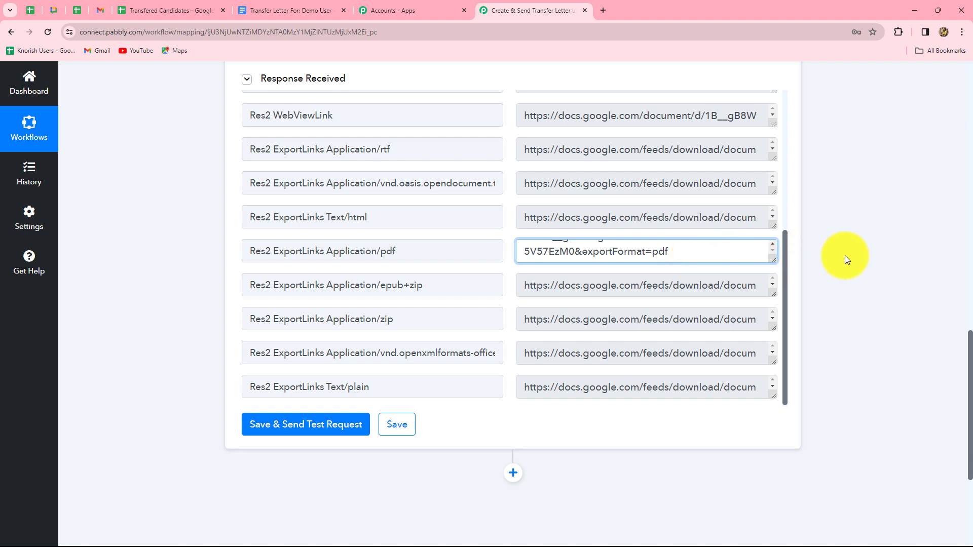
# Step: Add a Gmail action with the Send Email event after the Google Drive step
pyautogui.scroll(-5, 844, 255)
pyautogui.click(511, 274)
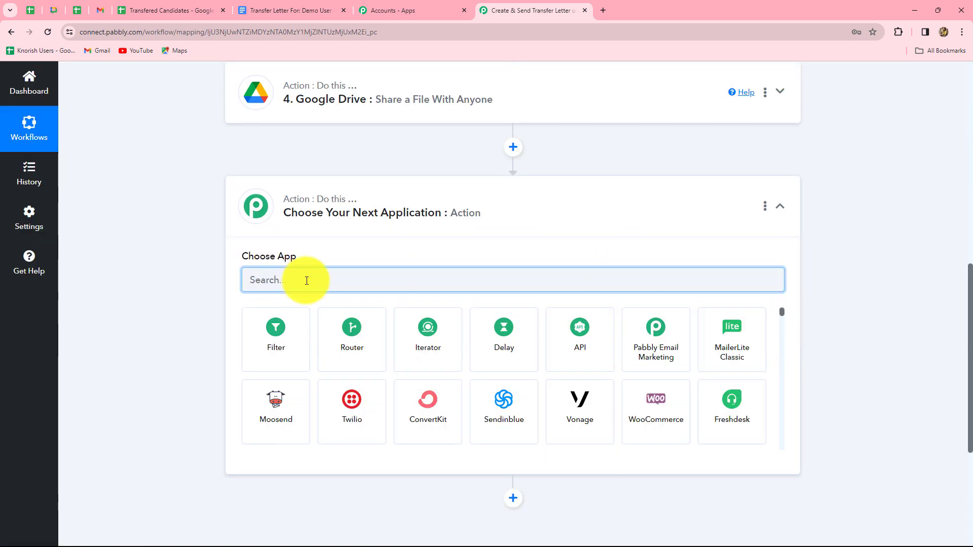
pyautogui.write('Gmail')
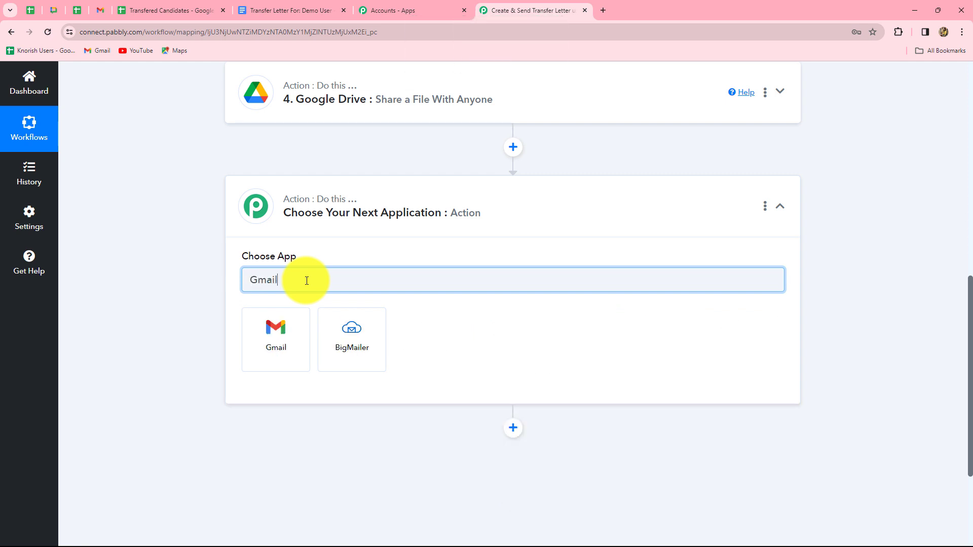
pyautogui.click(273, 336)
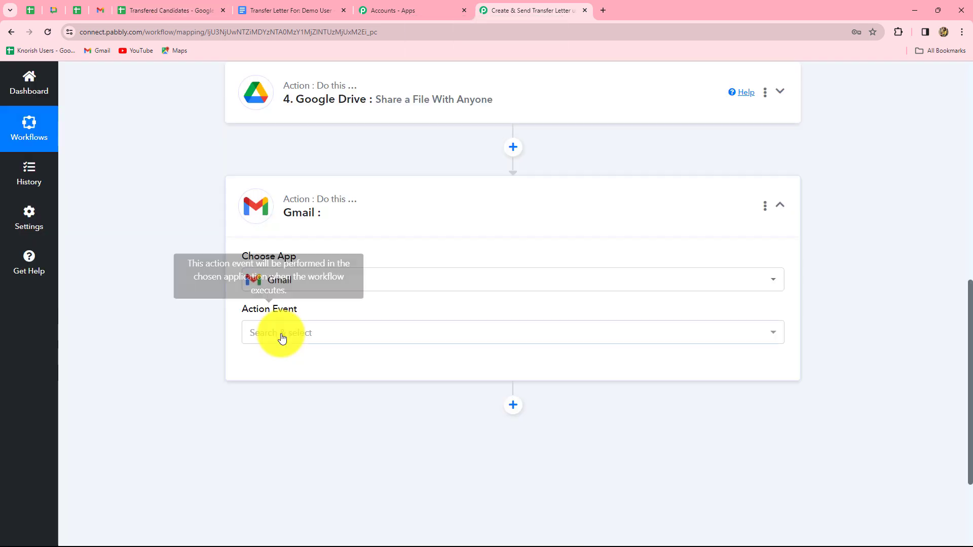
pyautogui.click(280, 336)
pyautogui.click(282, 405)
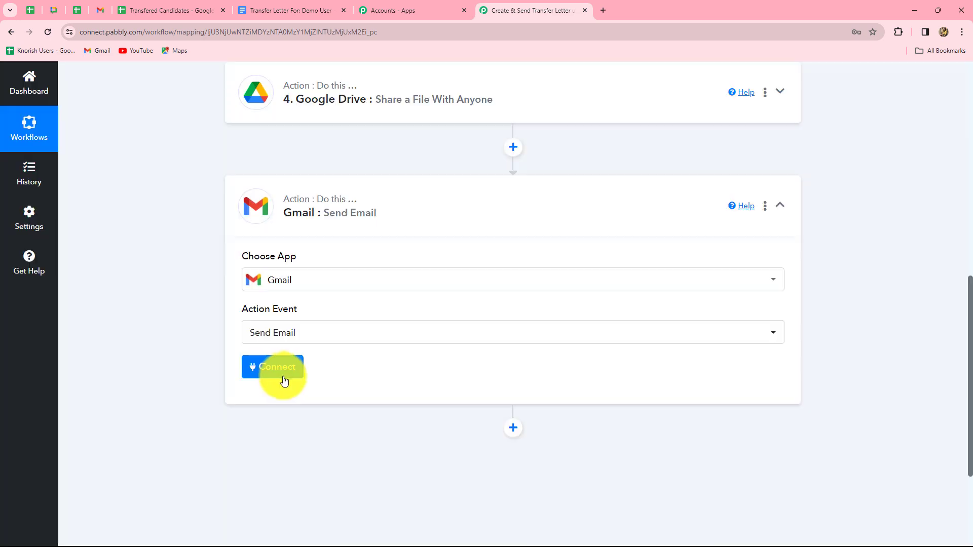
# Step: Connect the Gmail action using the existing connection Gmail #27
pyautogui.click(282, 375)
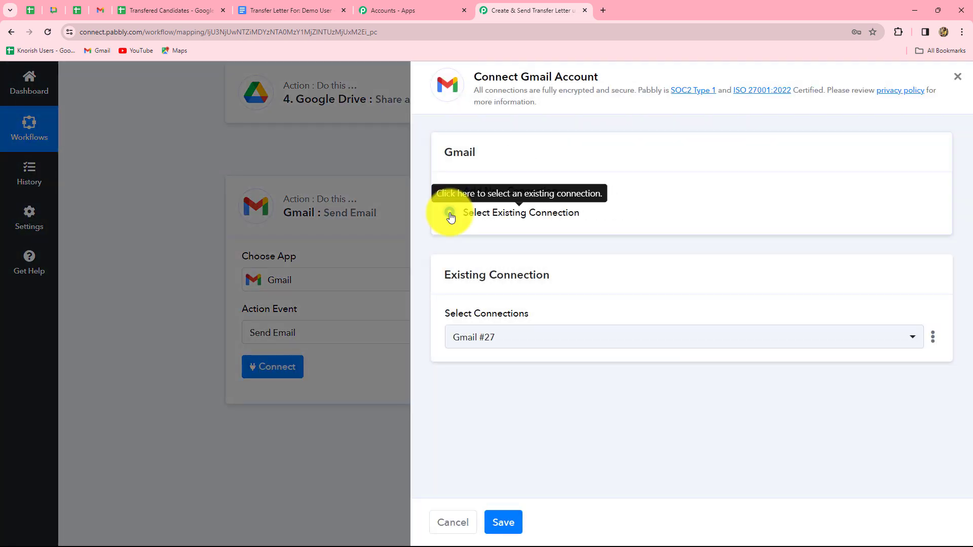
pyautogui.click(450, 212)
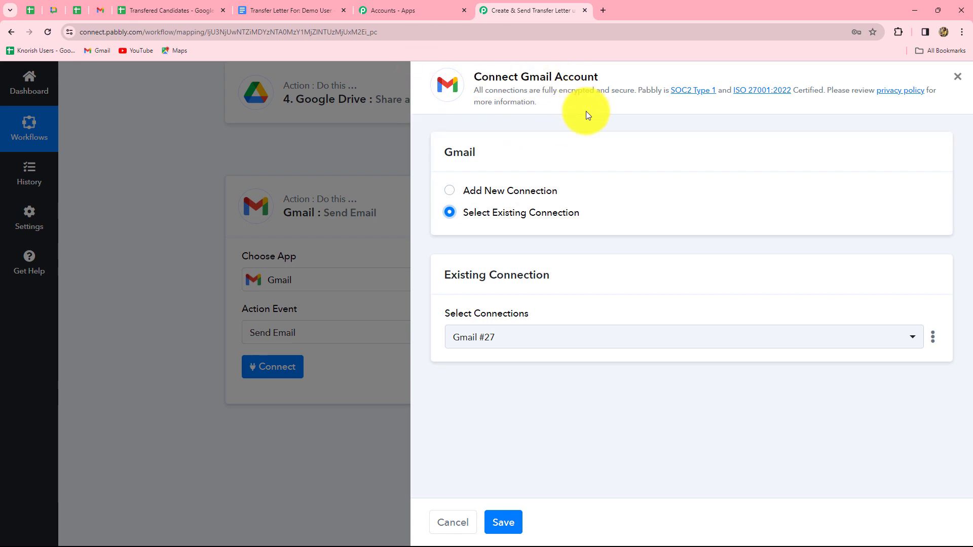
pyautogui.click(504, 525)
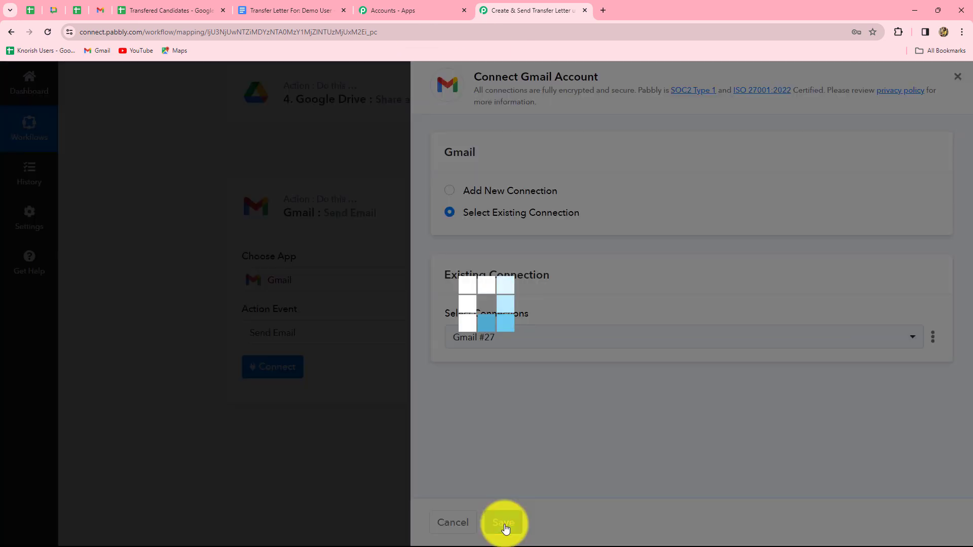
# Step: Fill in the Gmail step's Recipient Email Addresses field with the recipient's email address
pyautogui.scroll(-5, 856, 365)
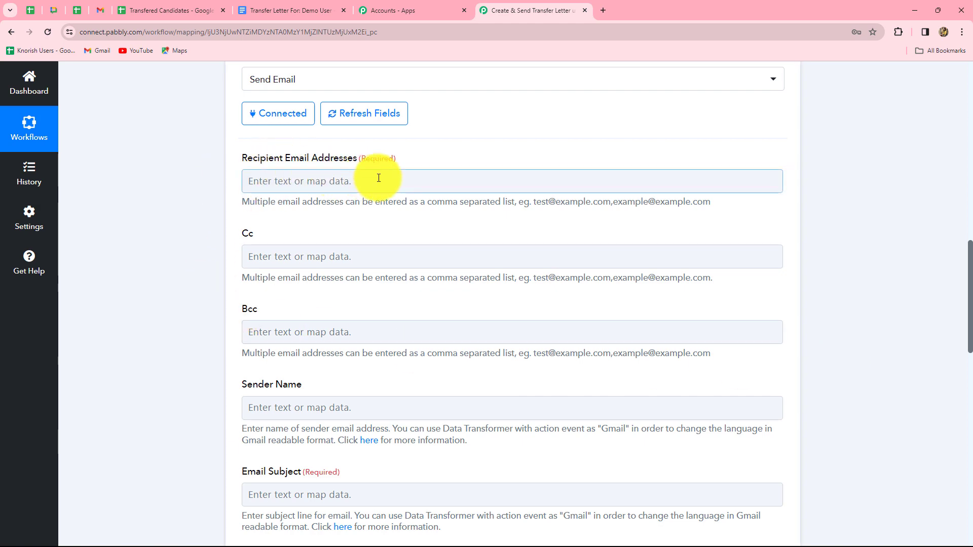
pyautogui.click(376, 251)
pyautogui.scroll(-4, 376, 252)
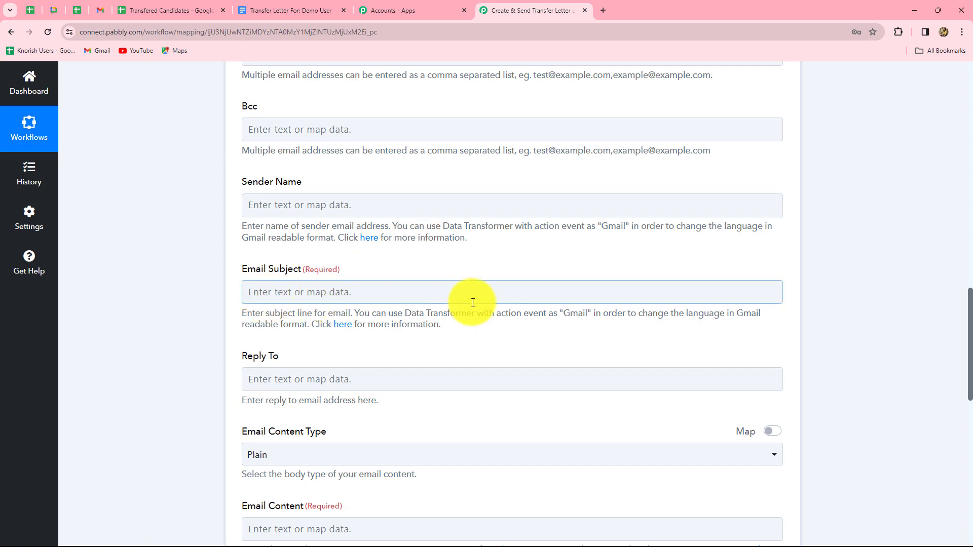
pyautogui.scroll(4, 460, 414)
pyautogui.click(327, 180)
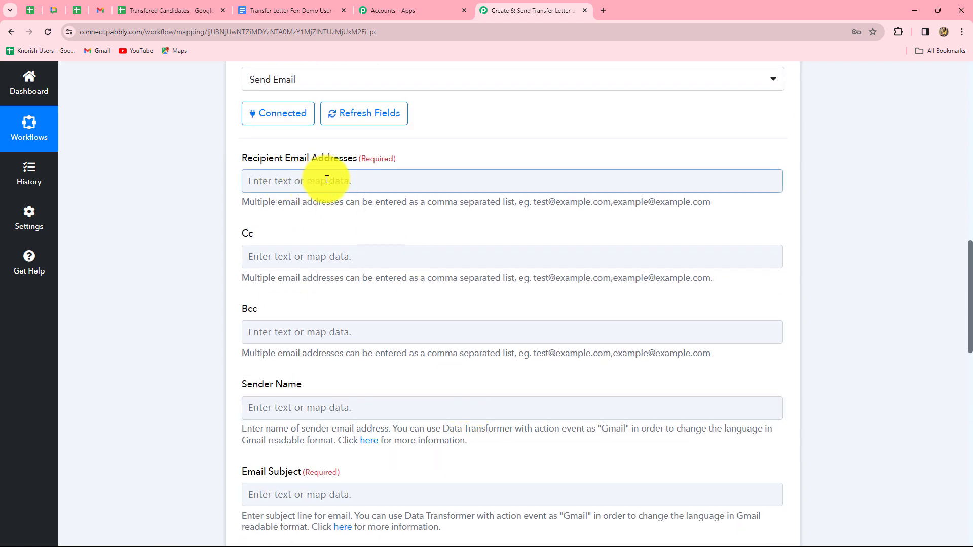
pyautogui.click(245, 174)
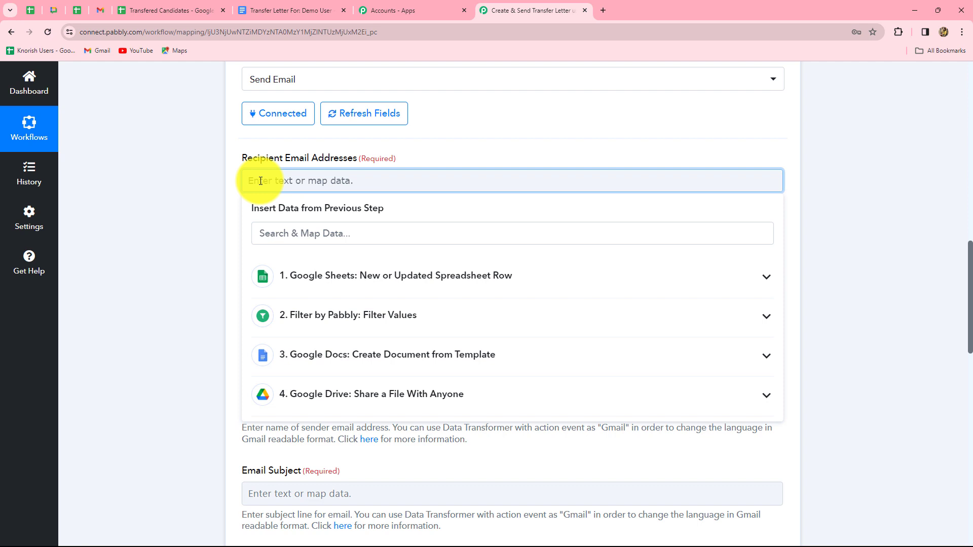
pyautogui.click(322, 278)
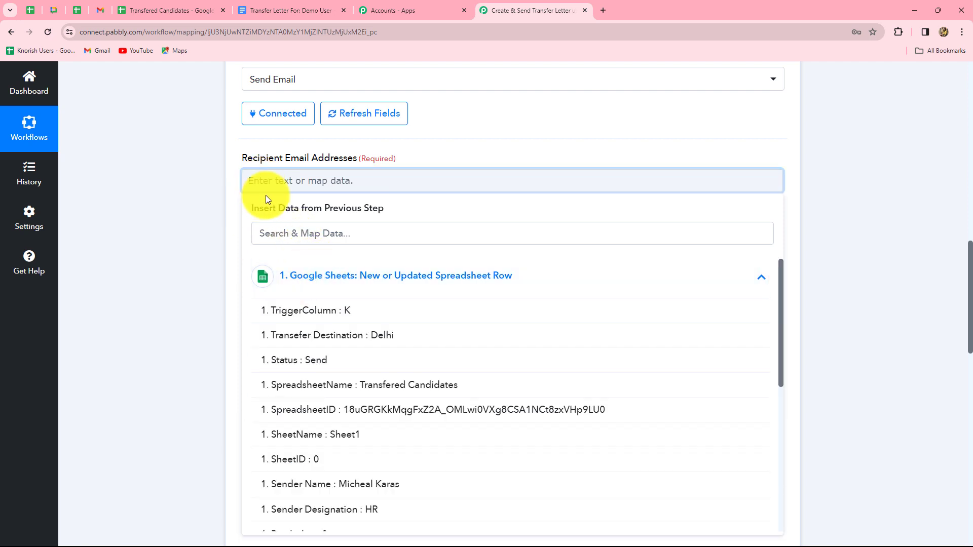
pyautogui.scroll(-4, 506, 391)
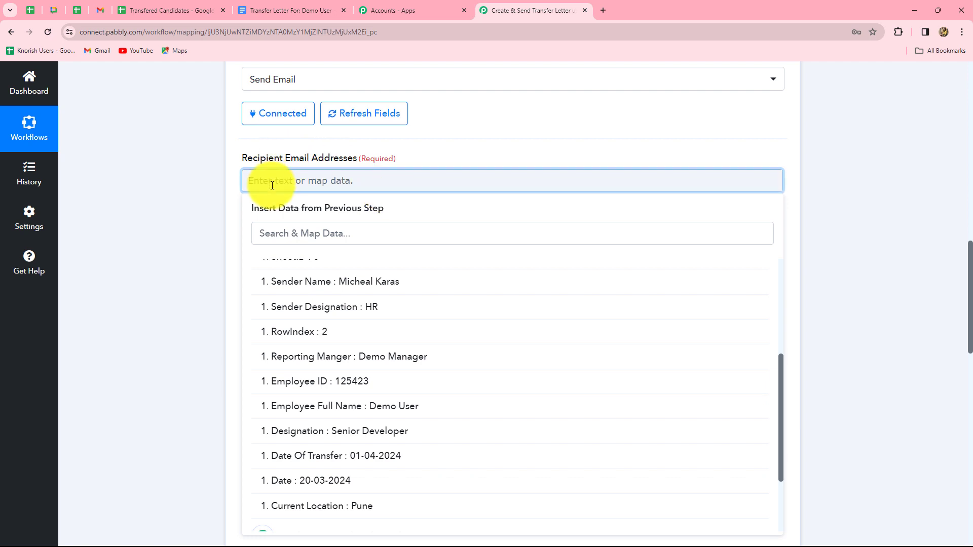
pyautogui.click(231, 208)
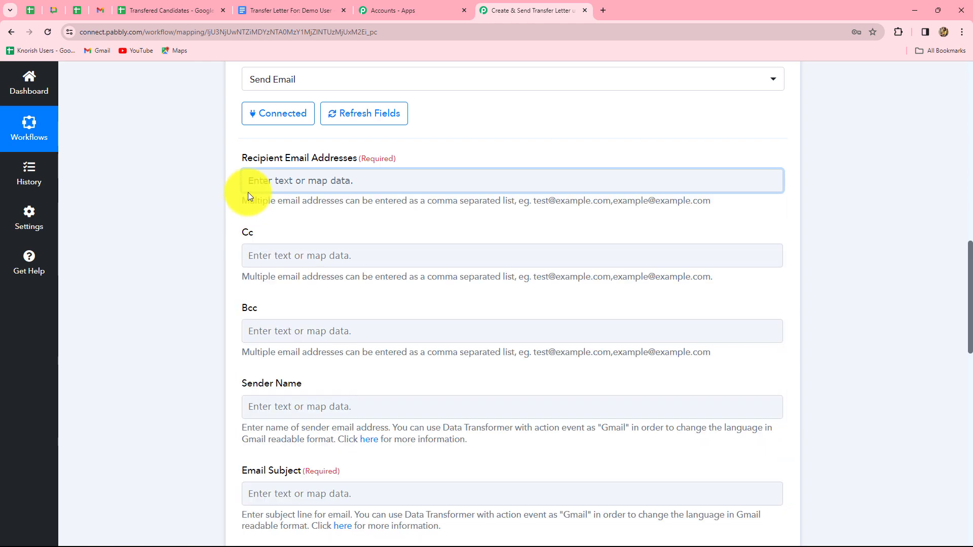
pyautogui.click(269, 184)
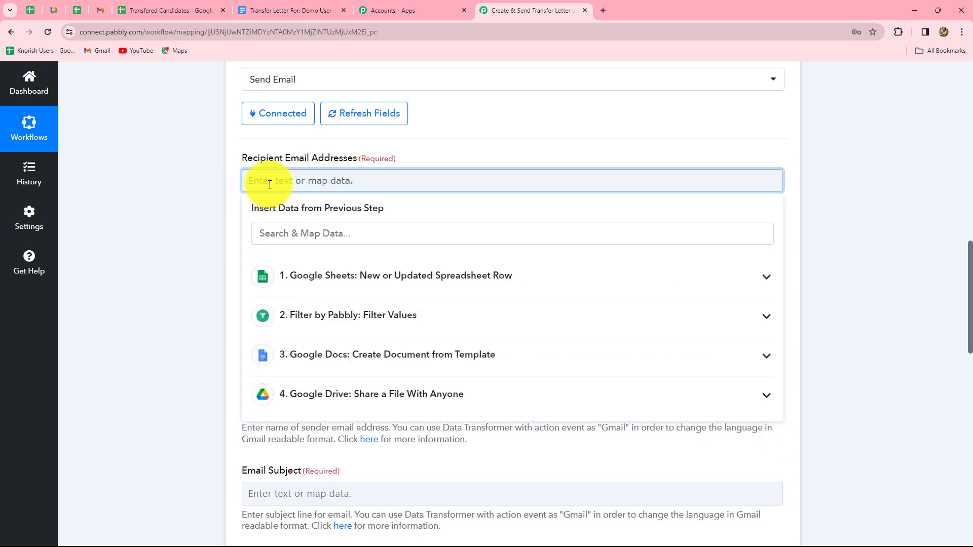
# Step: Map the email's Sender Name field to Sender Name from the Google Sheets step
pyautogui.scroll(-4, 246, 263)
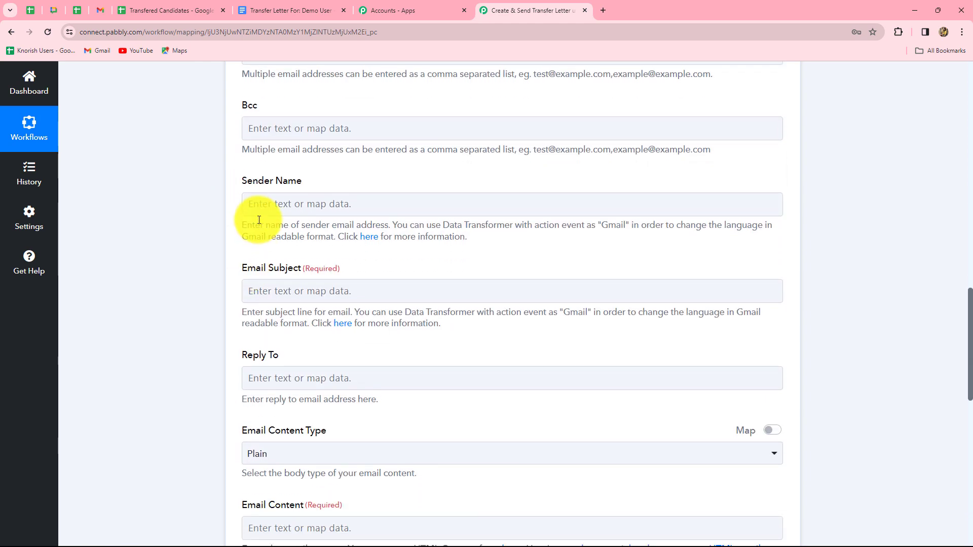
pyautogui.click(269, 203)
pyautogui.click(319, 294)
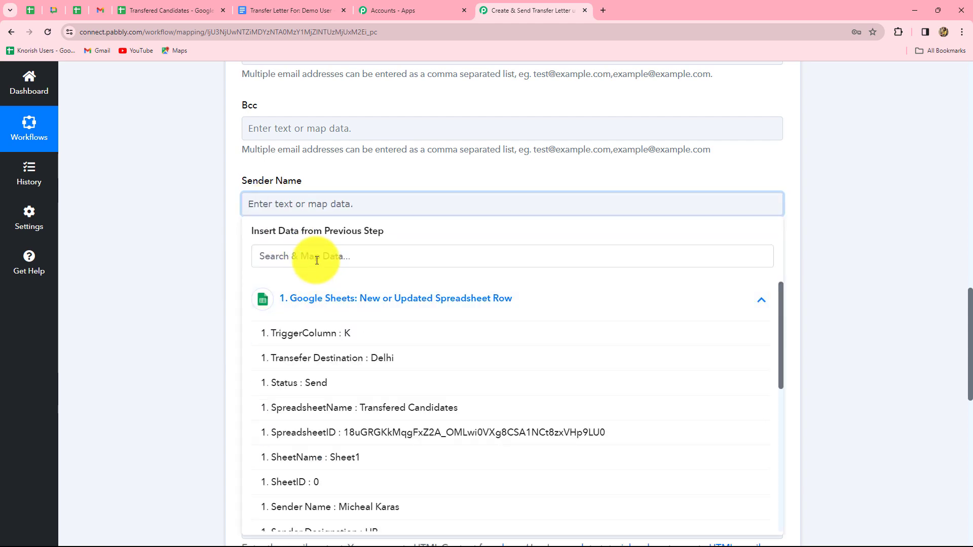
pyautogui.click(318, 257)
pyautogui.write('s')
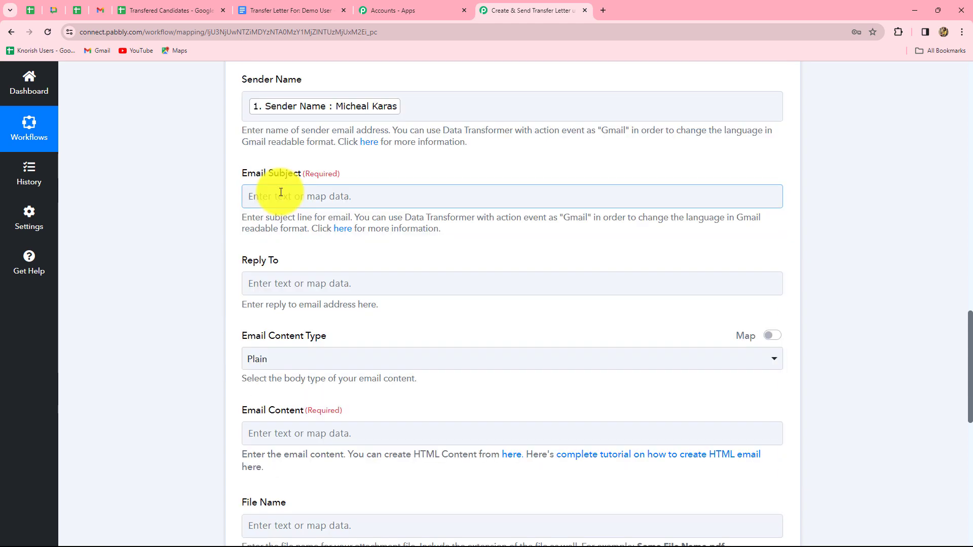
# Step: Set the email subject to "Transfer Letter"
pyautogui.click(280, 193)
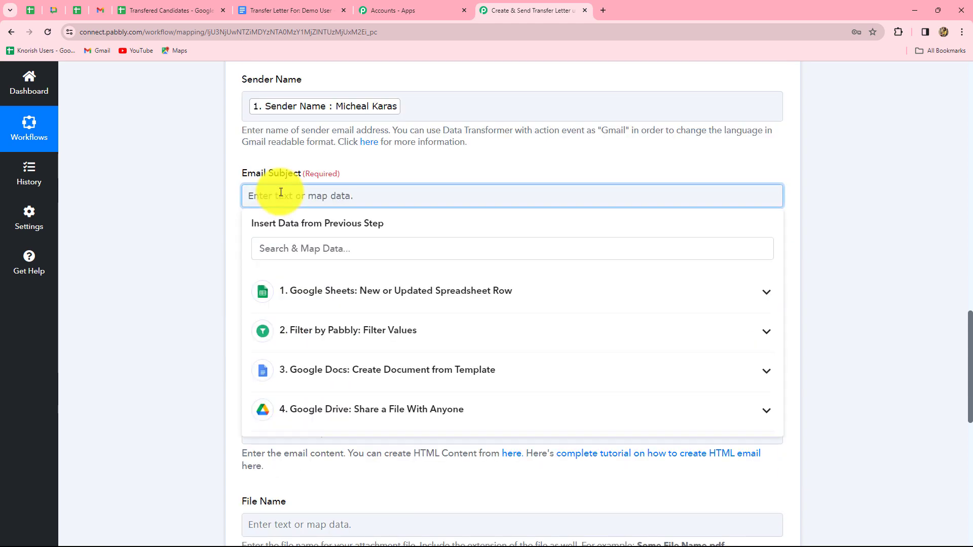
pyautogui.write('Transfer Letter')
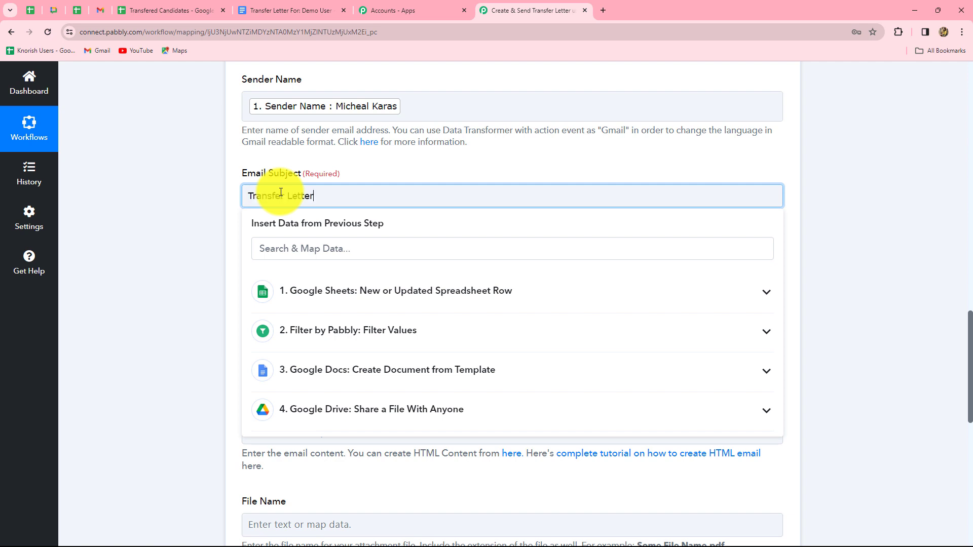
pyautogui.click(177, 261)
pyautogui.scroll(-1, 309, 285)
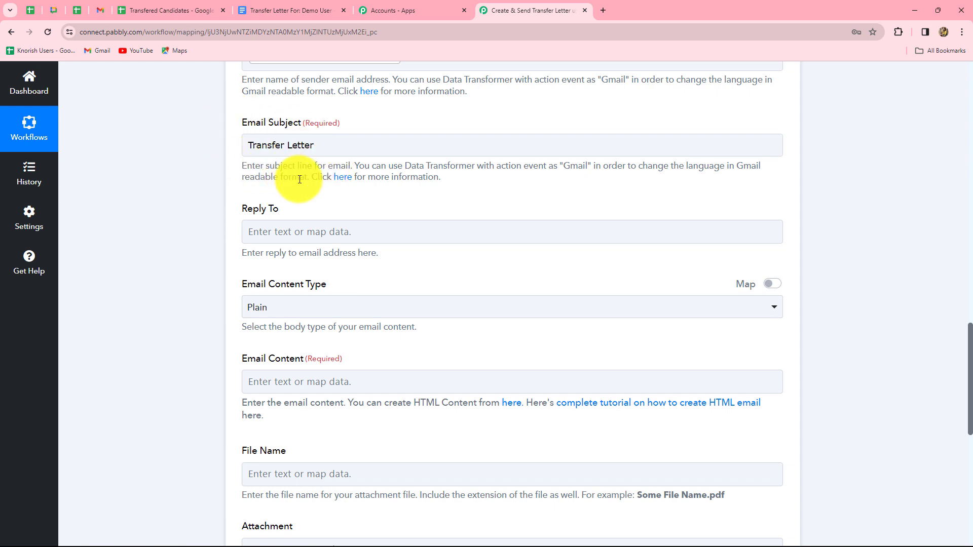
pyautogui.click(402, 155)
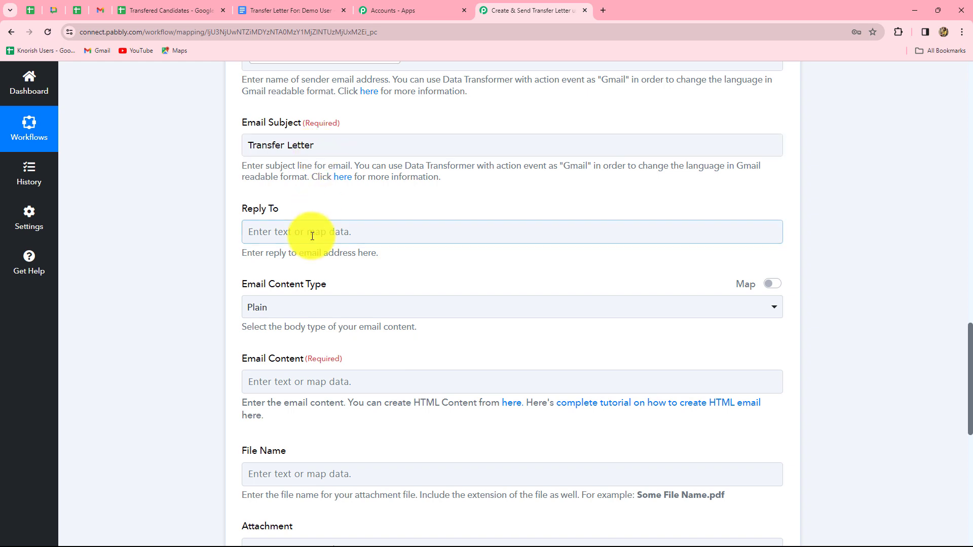
# Step: Keep the email content type as Plain and start the content with "Dear," followed by the mapped Employee Full Name from Google Sheets
pyautogui.scroll(-3, 313, 232)
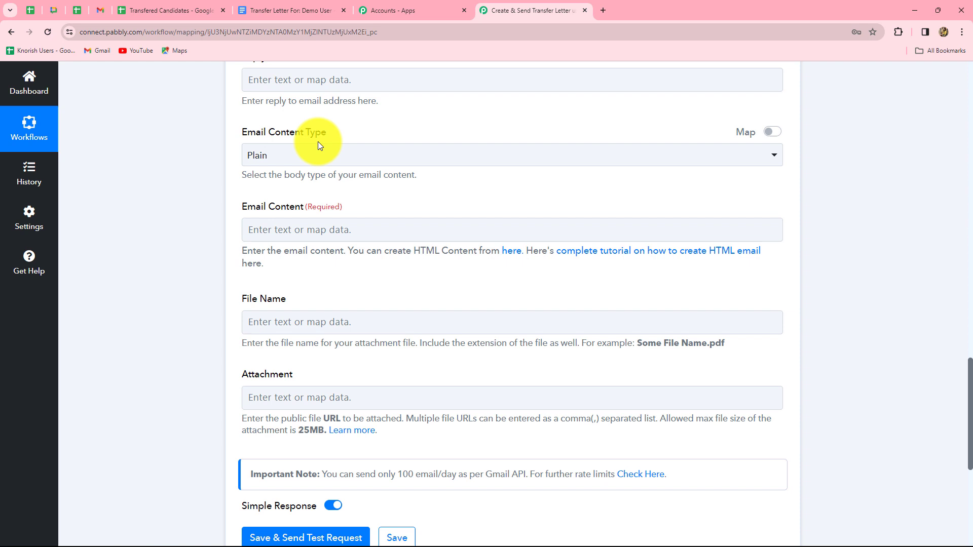
pyautogui.click(291, 163)
pyautogui.click(347, 250)
pyautogui.scroll(-2, 314, 150)
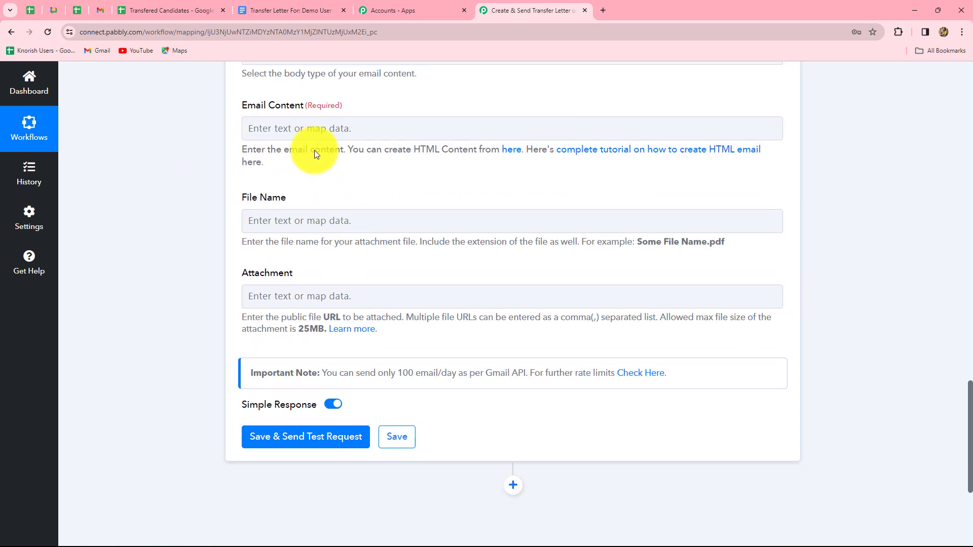
pyautogui.click(313, 129)
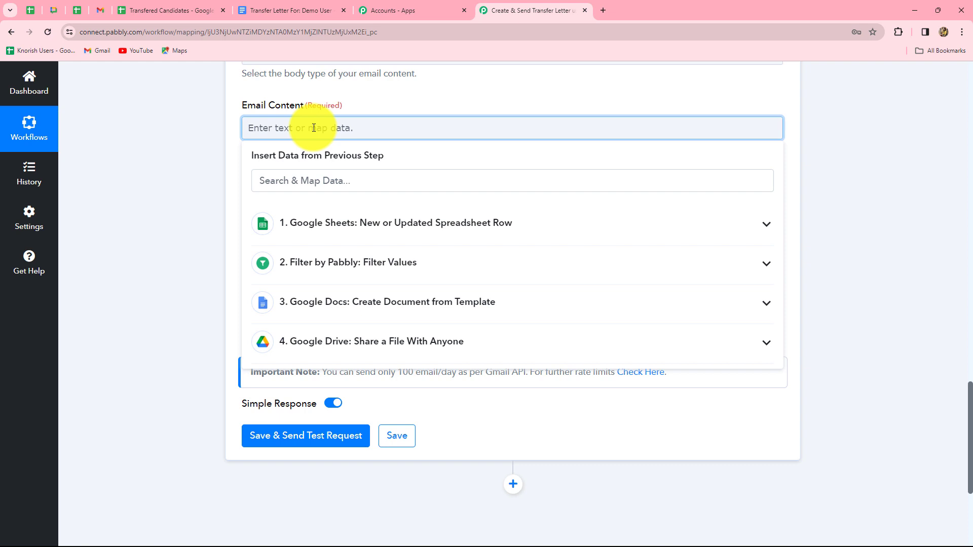
pyautogui.write('Dear,')
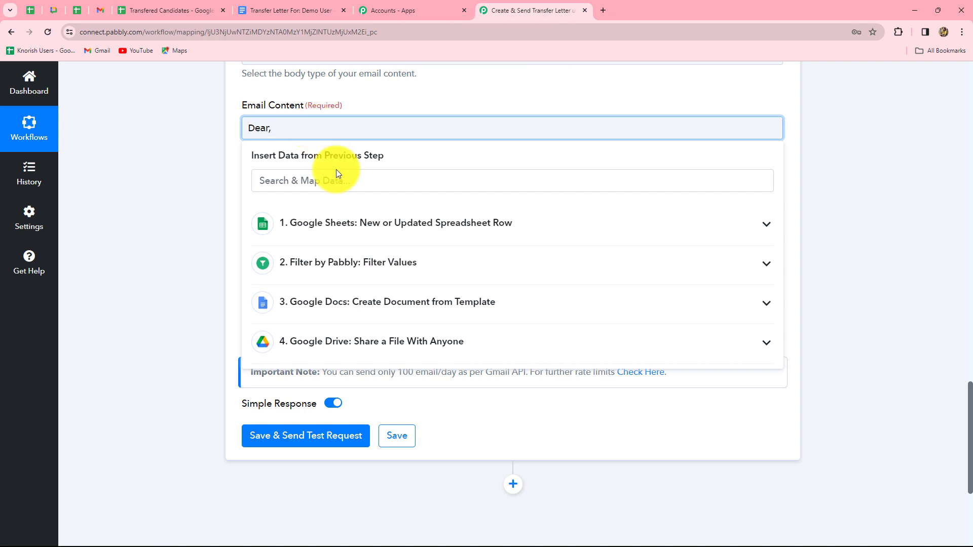
pyautogui.click(341, 223)
pyautogui.click(350, 181)
pyautogui.write('name')
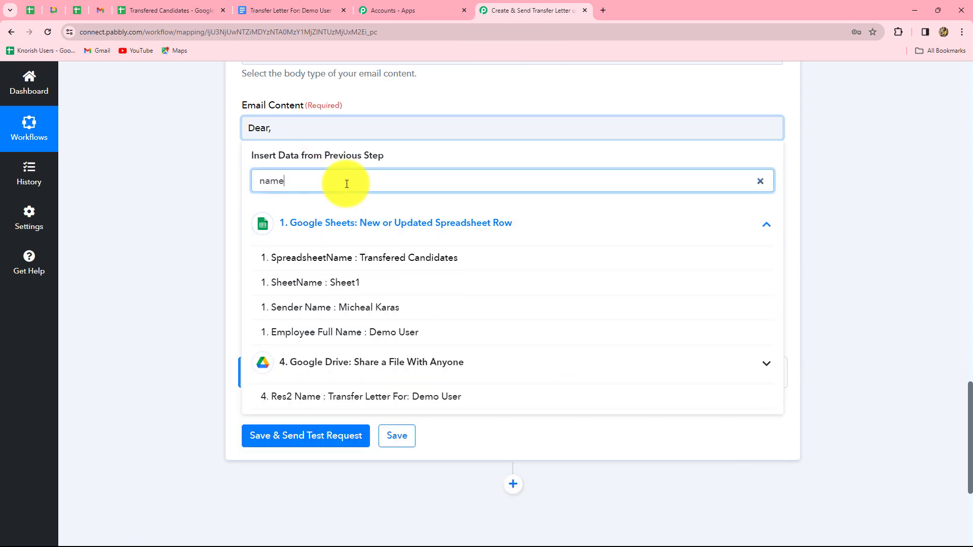
pyautogui.click(344, 332)
# Step: Paste the transfer message below the greeting and sign it with Sender Name and Sender Designation mapped from Google Sheets
pyautogui.press('Return')
pyautogui.hotkey('ctrl', 'v')
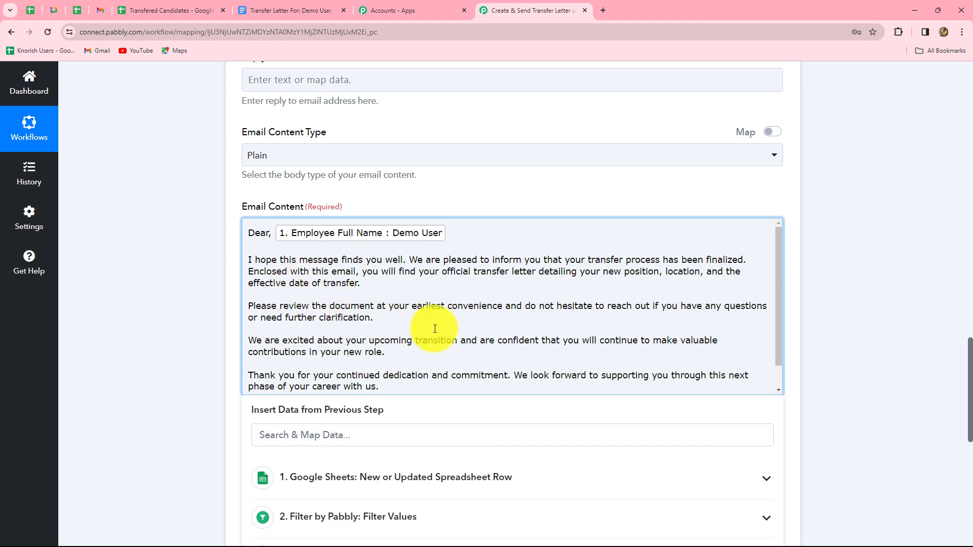
pyautogui.scroll(-1, 435, 329)
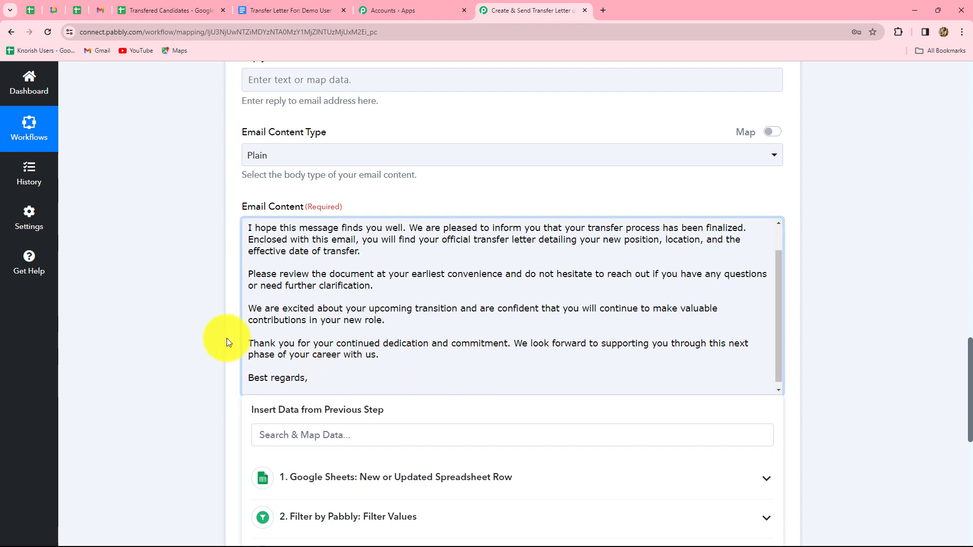
pyautogui.scroll(-3, 227, 338)
pyautogui.click(334, 327)
pyautogui.click(257, 285)
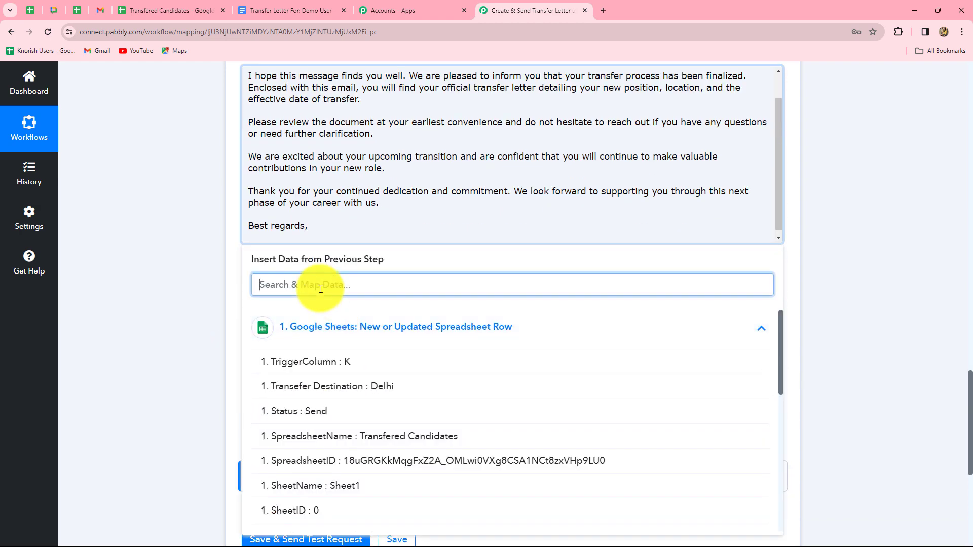
pyautogui.write('send')
pyautogui.click(375, 385)
pyautogui.click(355, 411)
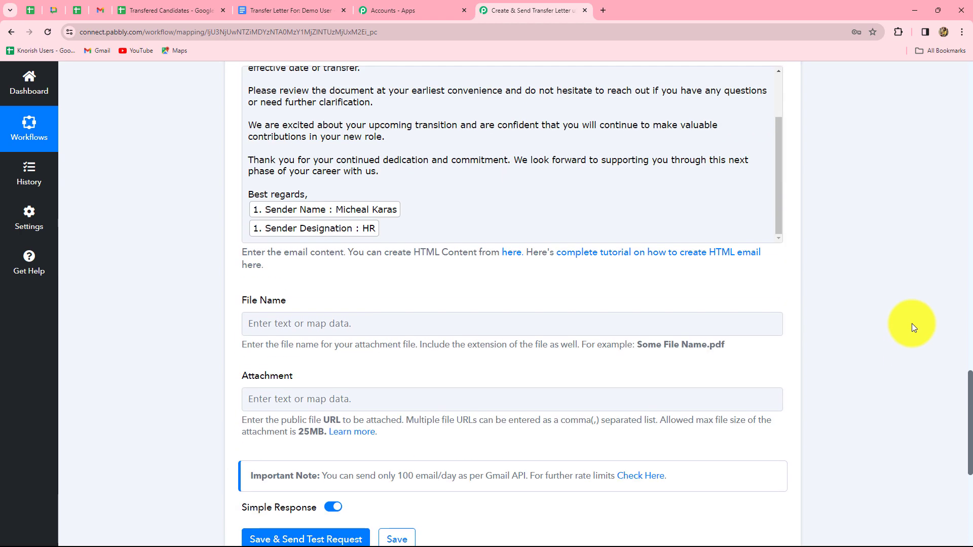
# Step: Map the attachment's File Name to Res2 Name from the Google Drive step
pyautogui.scroll(-3, 911, 323)
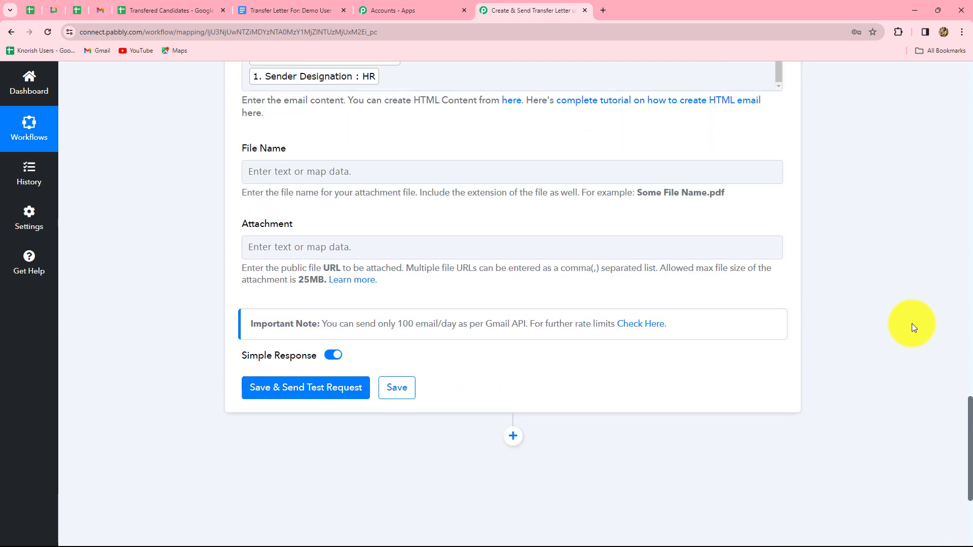
pyautogui.click(383, 176)
pyautogui.click(390, 384)
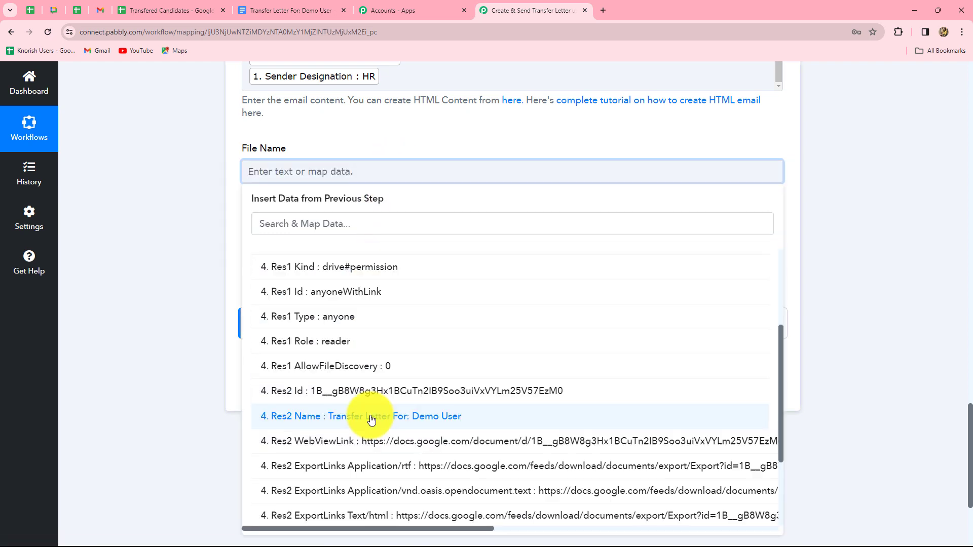
pyautogui.click(446, 420)
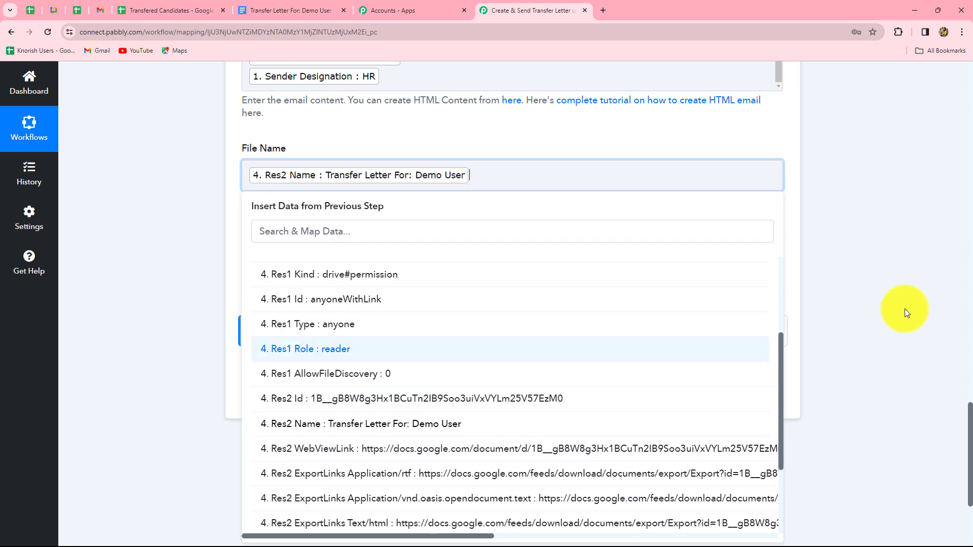
pyautogui.click(906, 313)
# Step: Map the email's Attachment field to the Res2 ExportLinks Application/pdf link from the Google Drive step
pyautogui.scroll(-3, 495, 243)
pyautogui.scroll(1, 363, 84)
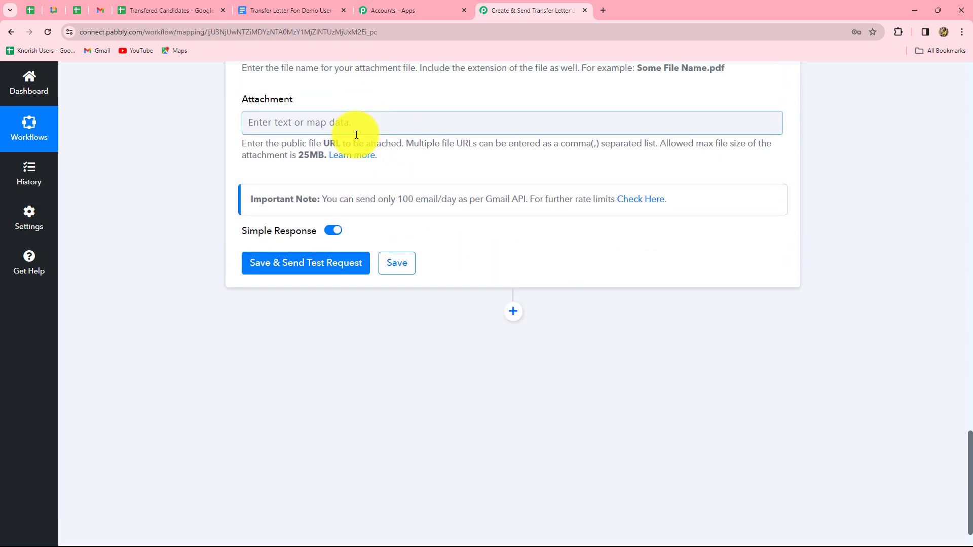
pyautogui.click(356, 129)
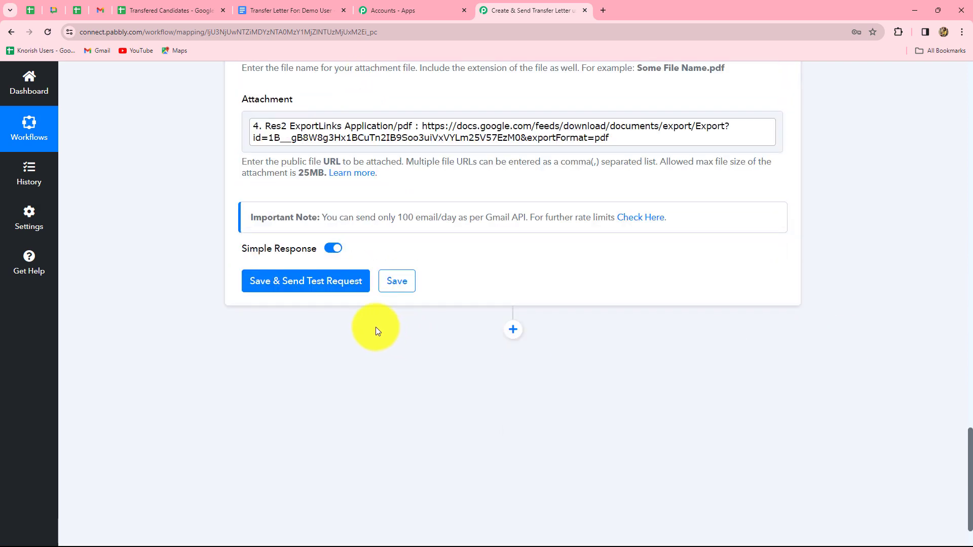
# Step: Save the Gmail step, send its test request and examine the Response Result Status
pyautogui.click(336, 282)
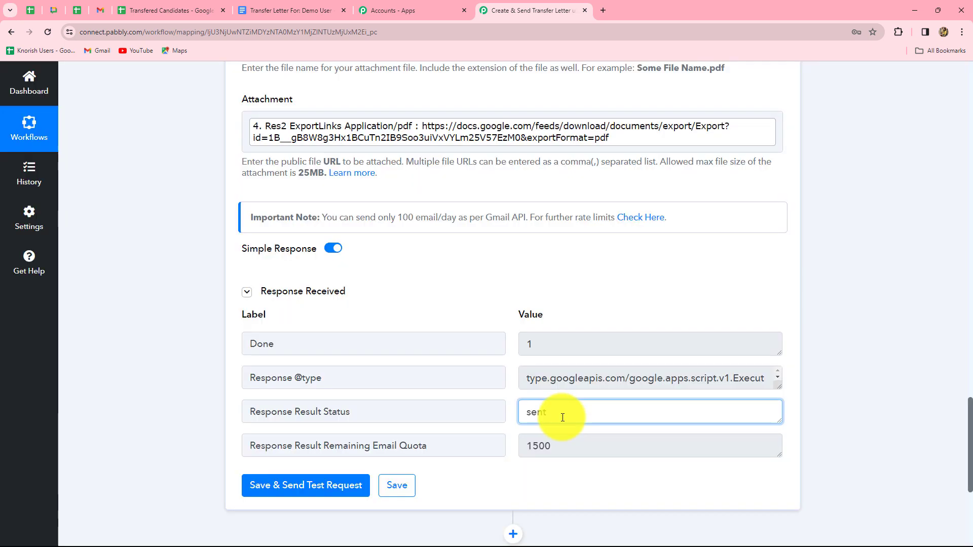
pyautogui.moveTo(562, 418); pyautogui.dragTo(514, 418)
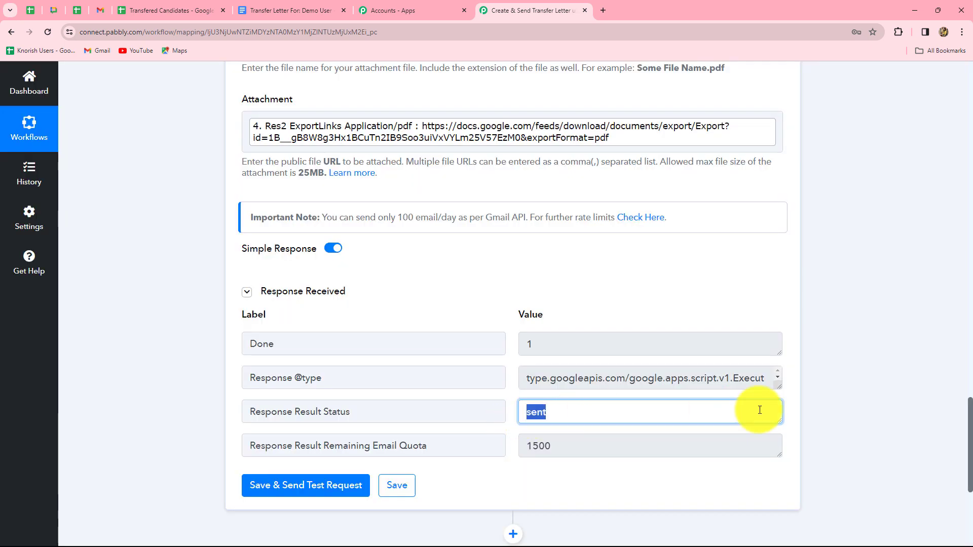
pyautogui.scroll(15, 759, 409)
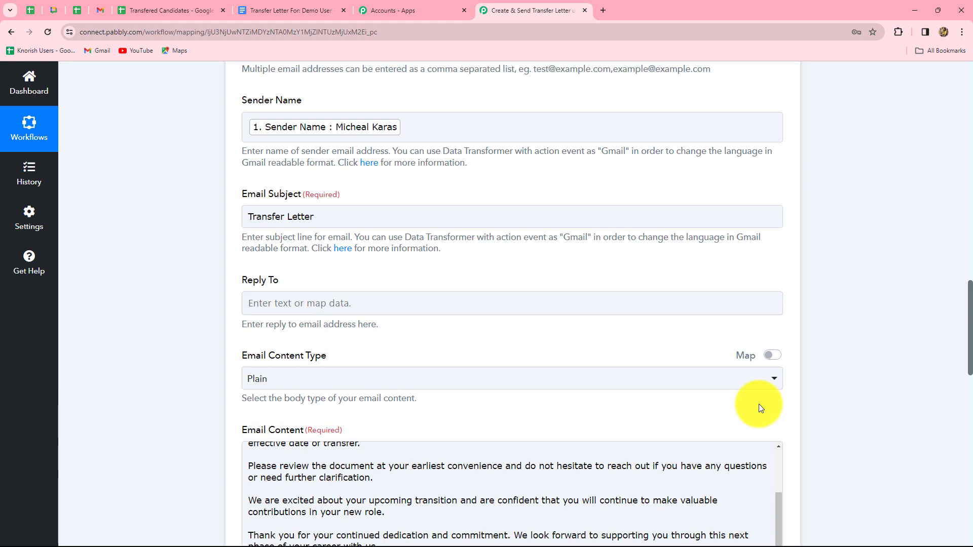
pyautogui.scroll(3, 758, 403)
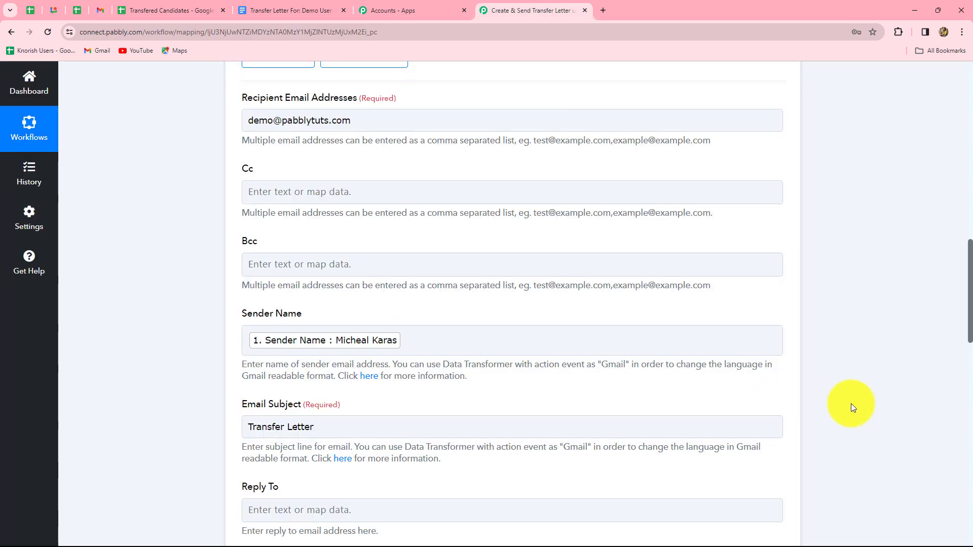
# Step: Collapse the Gmail Send Email step and return to the start of the workflow
pyautogui.scroll(8, 851, 403)
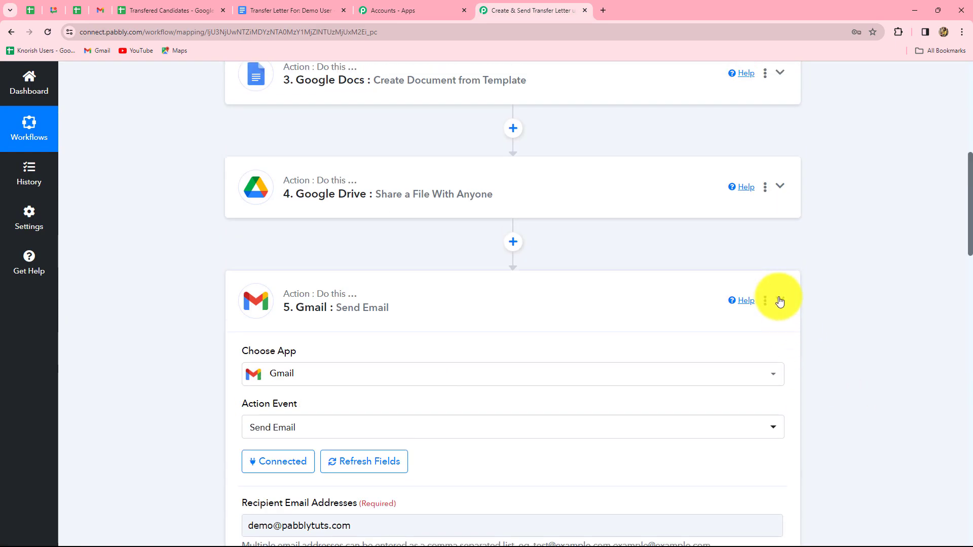
pyautogui.click(780, 300)
pyautogui.scroll(8, 850, 340)
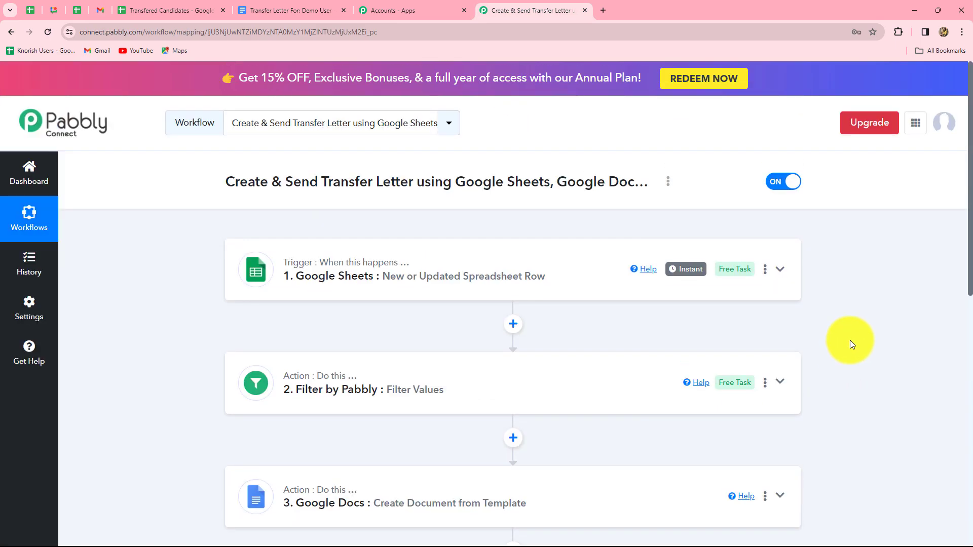
# Step: Review the finished workflow from the Google Sheets trigger through the Gmail action, checking the Transfered Candidates spreadsheet along the way
pyautogui.scroll(-2, 850, 339)
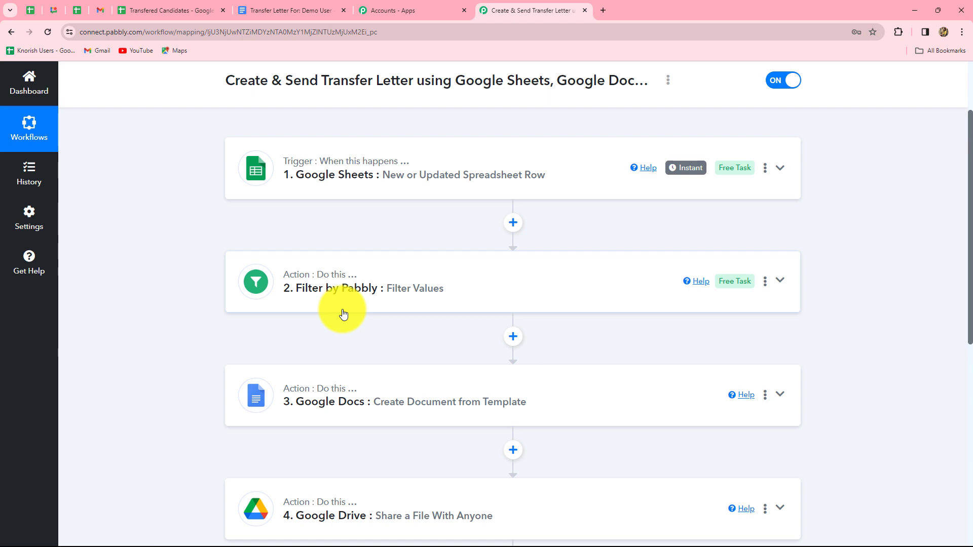
pyautogui.scroll(-3, 341, 311)
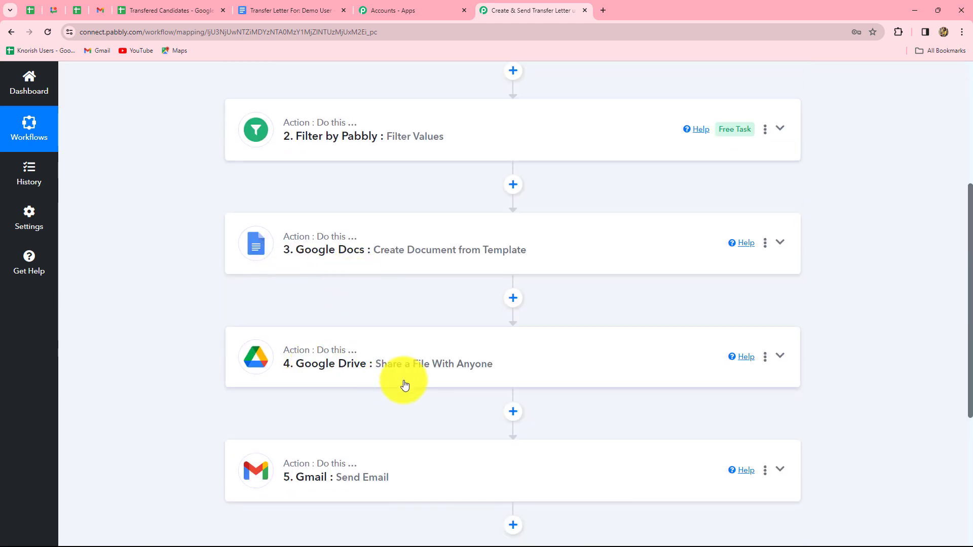
pyautogui.scroll(-3, 403, 385)
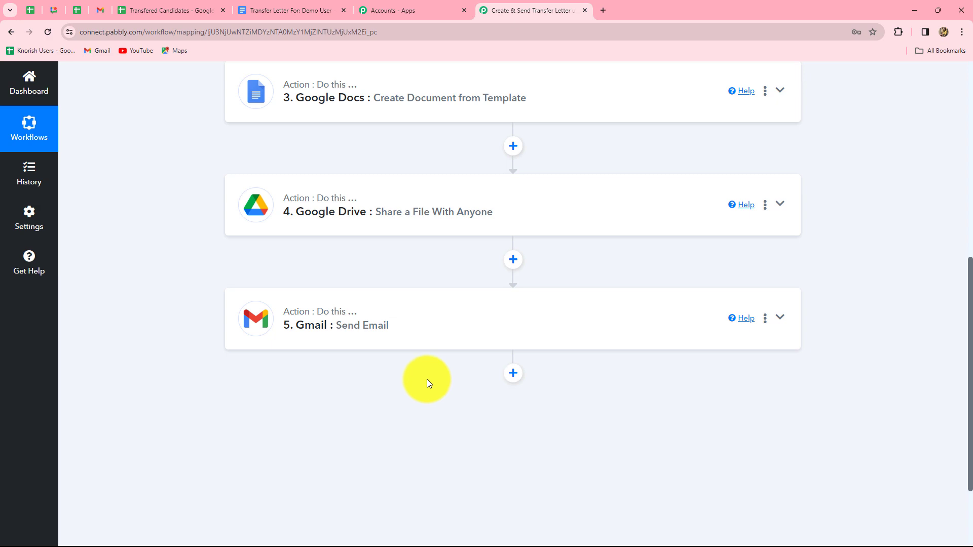
pyautogui.scroll(6, 427, 378)
pyautogui.click(152, 10)
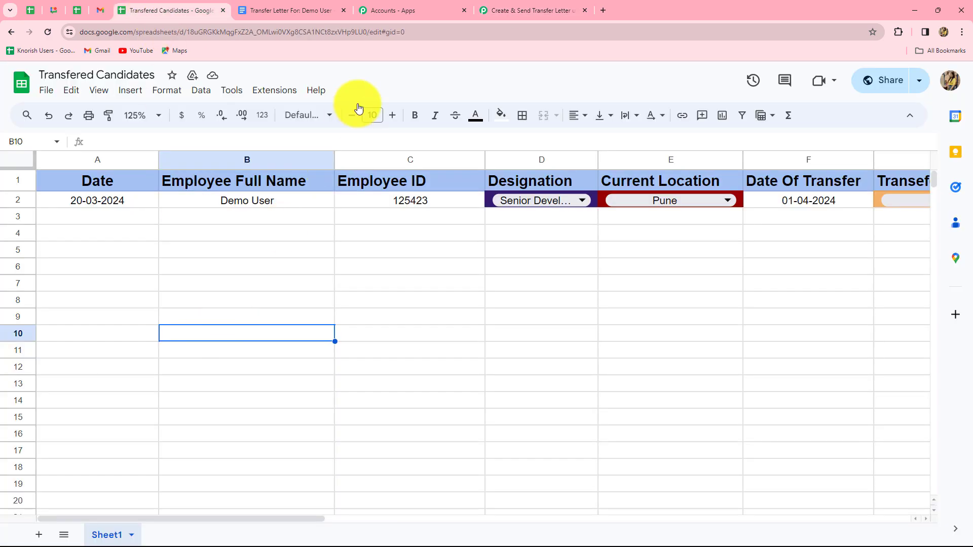
pyautogui.click(497, 12)
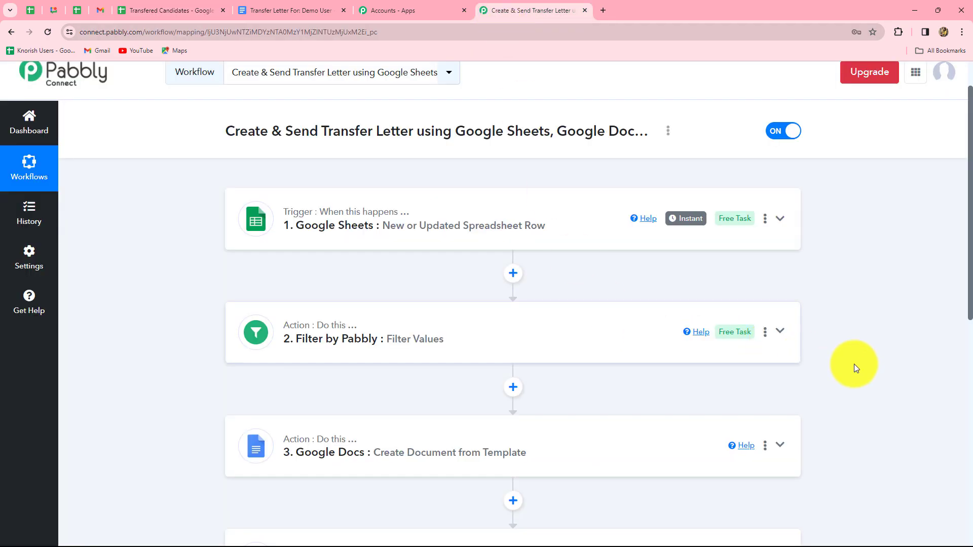
pyautogui.scroll(-4, 854, 364)
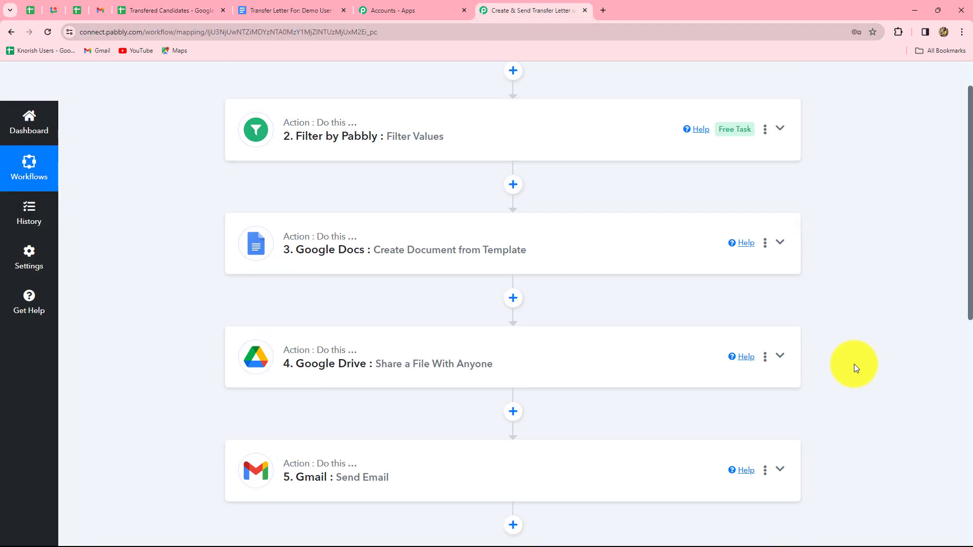